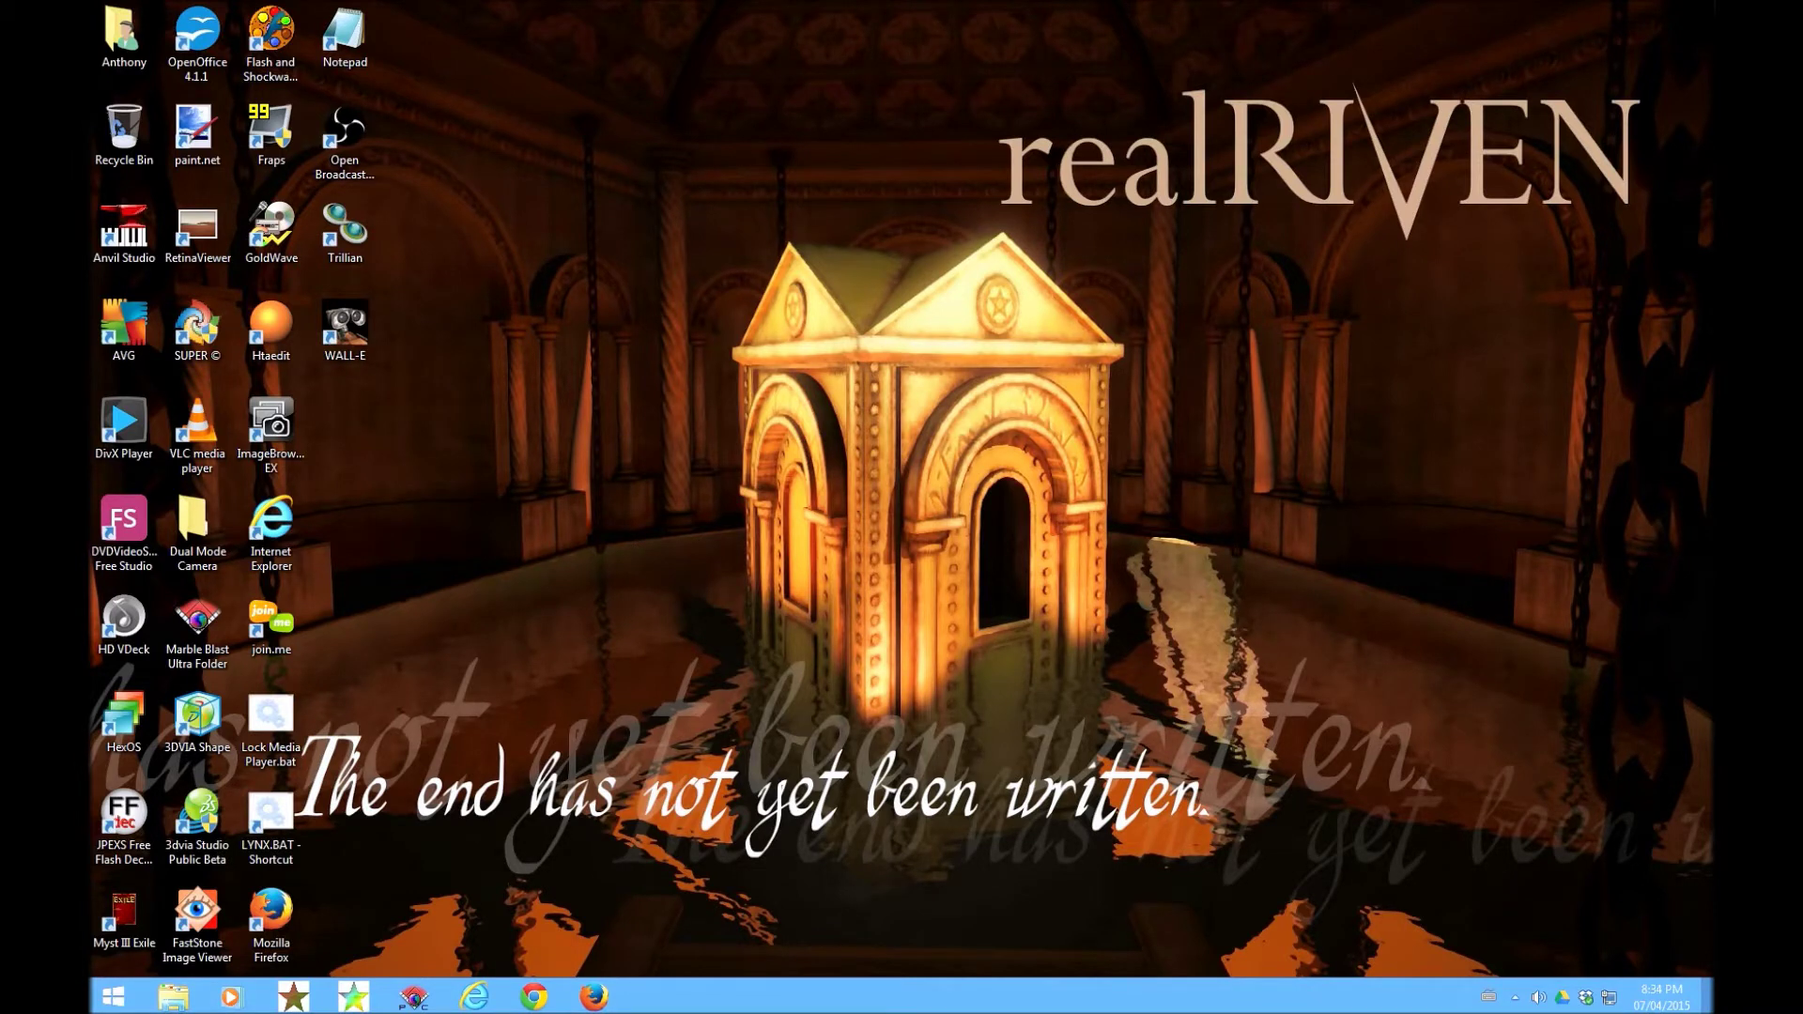
Go to Change advanced sharing settings via Control Panel's Network and Sharing Center
{"action": "left_click", "coordinate": [113, 998]}
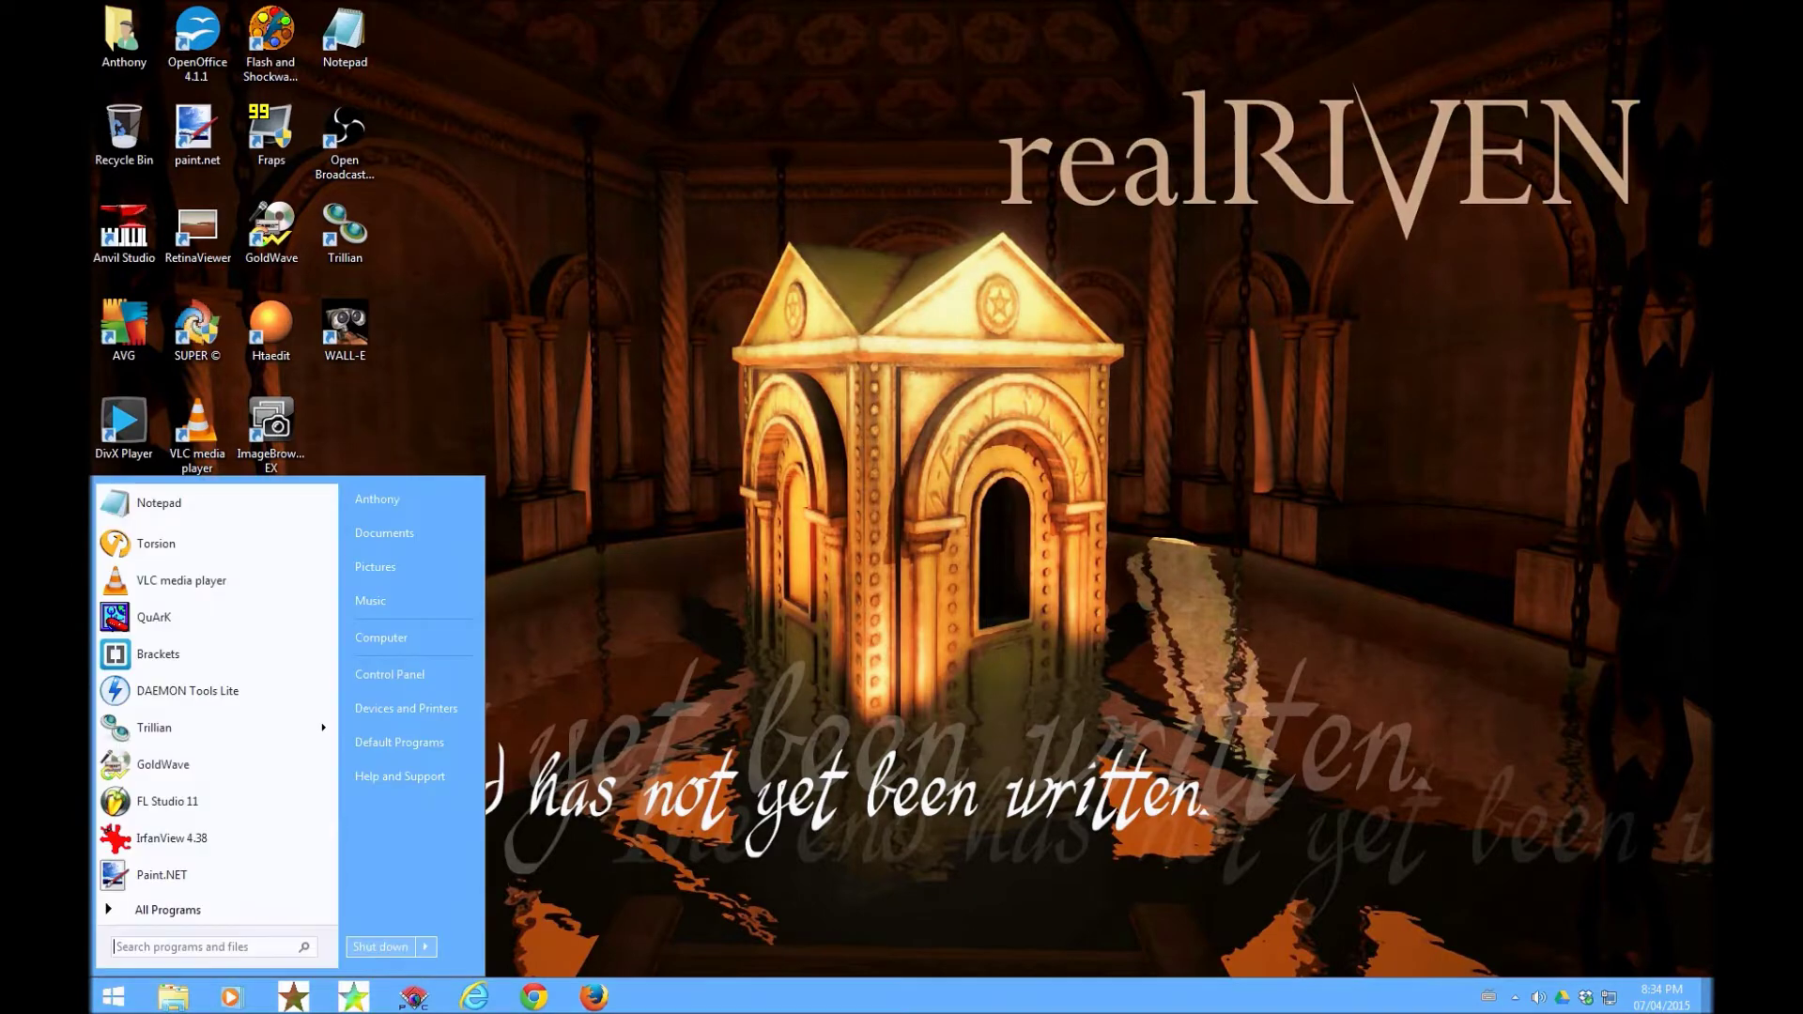
{"action": "left_click", "coordinate": [394, 690]}
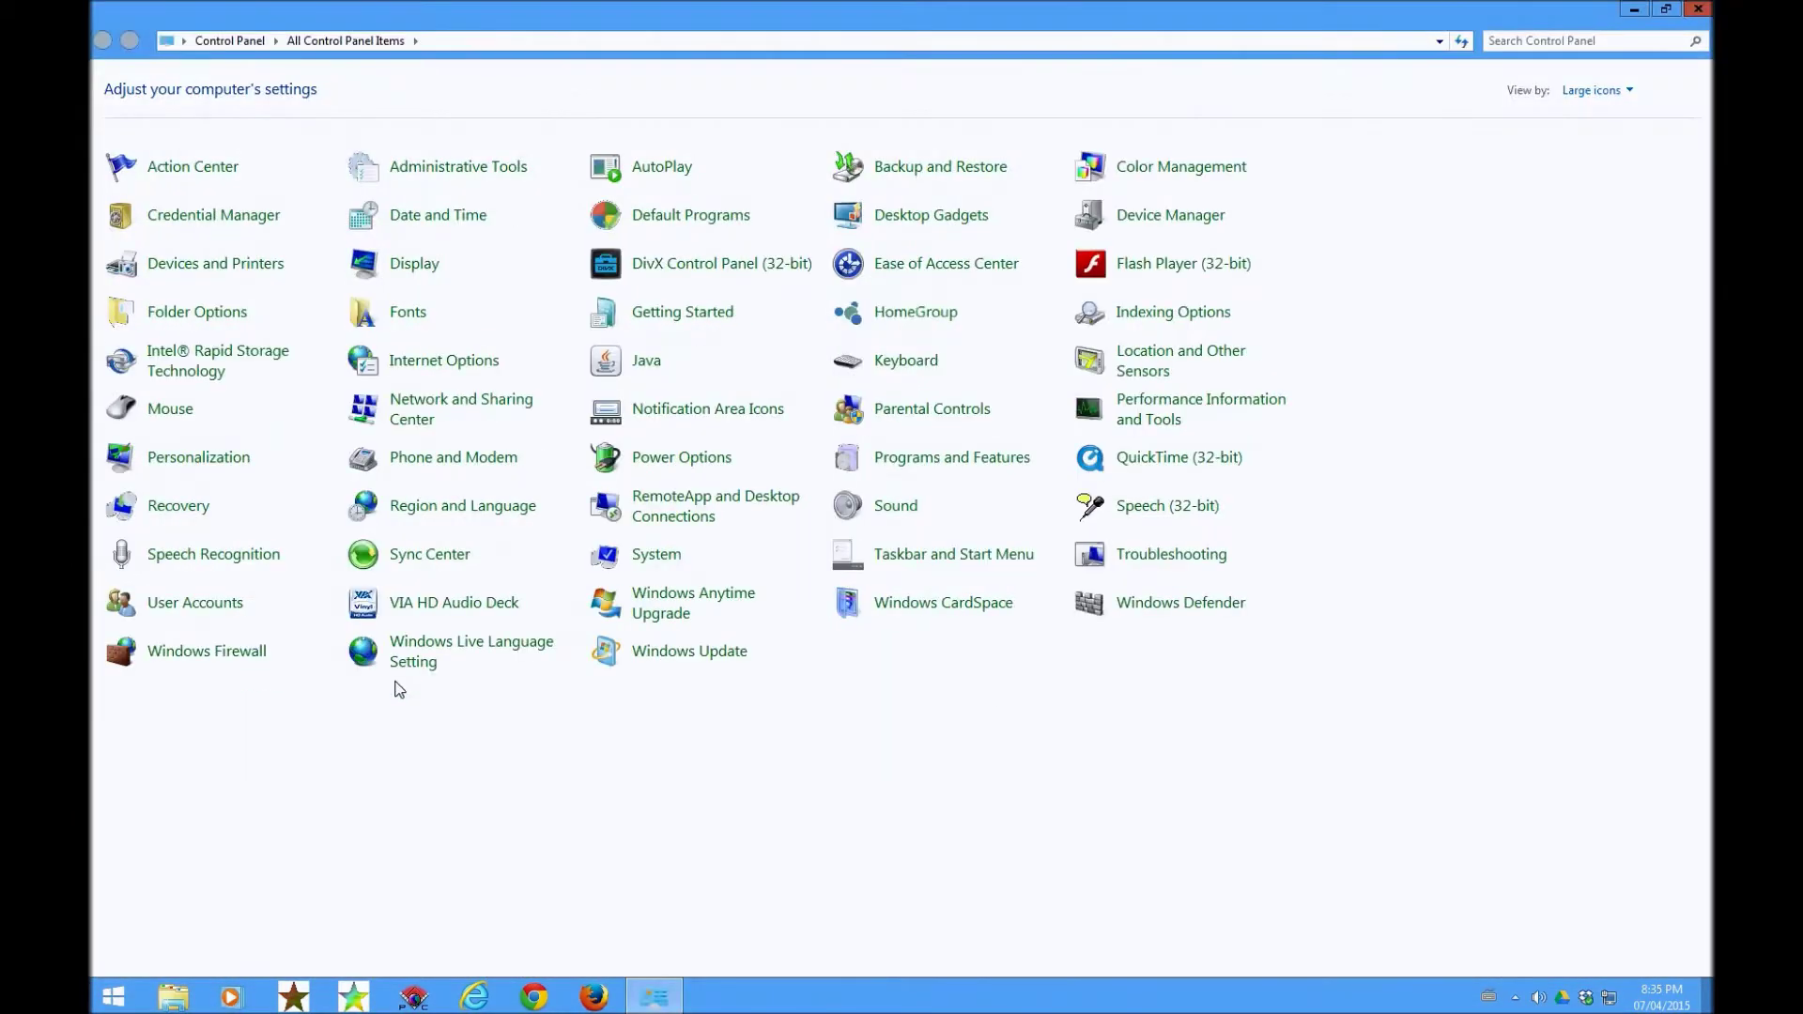
{"action": "left_click", "coordinate": [434, 405]}
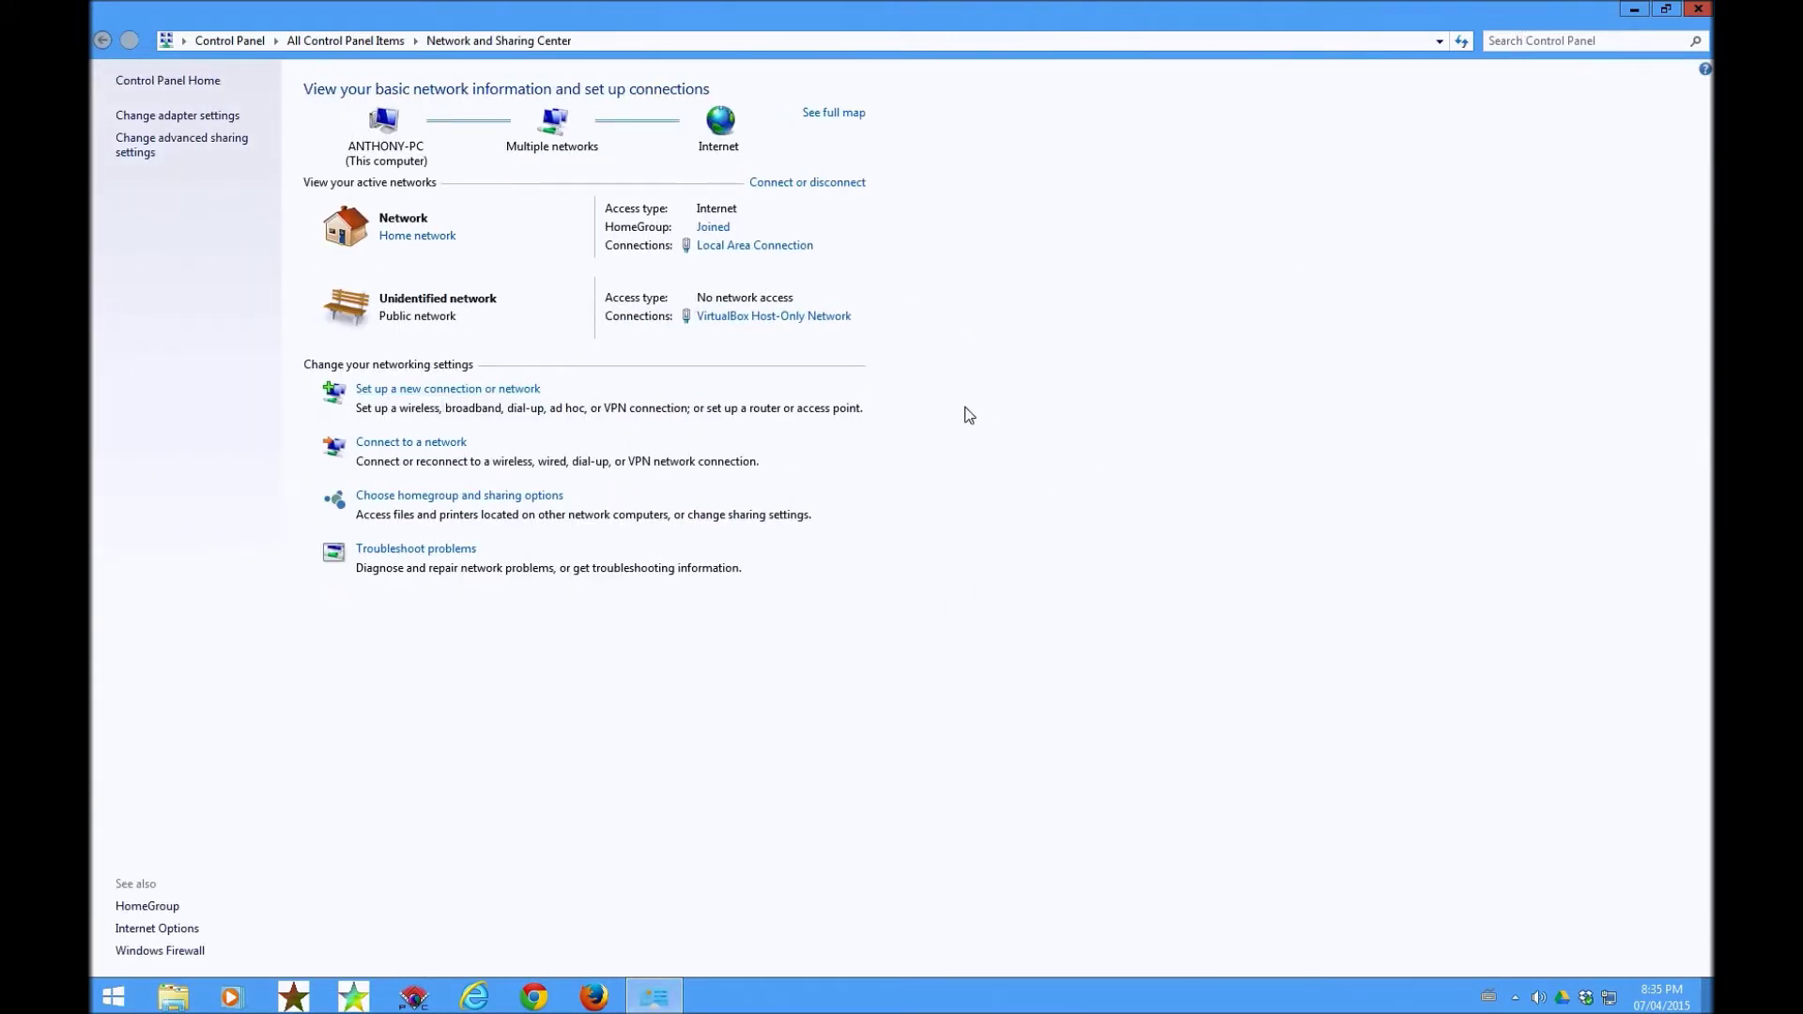
{"action": "left_click", "coordinate": [141, 152]}
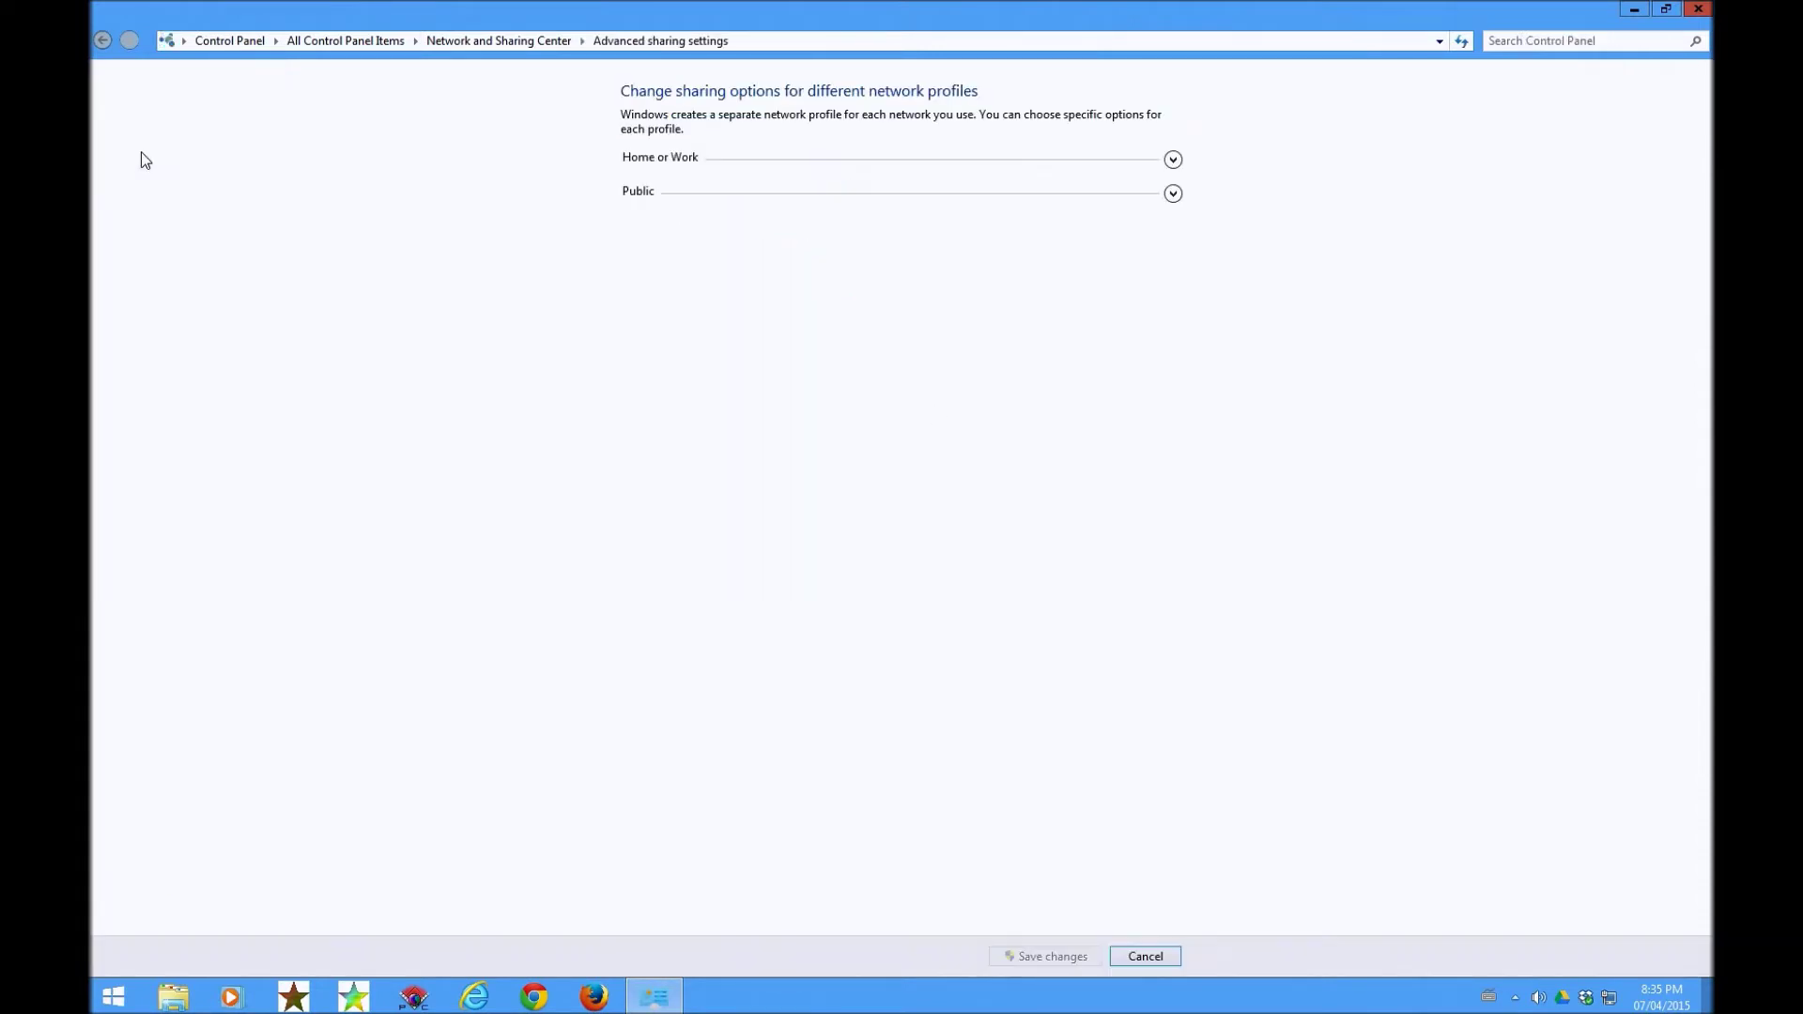
Expand the Home or Work and Public sharing profiles to review them, then close Control Panel
{"action": "left_click", "coordinate": [1161, 160]}
{"action": "scroll", "coordinate": [1226, 657], "scroll_direction": "down", "scroll_amount": 2}
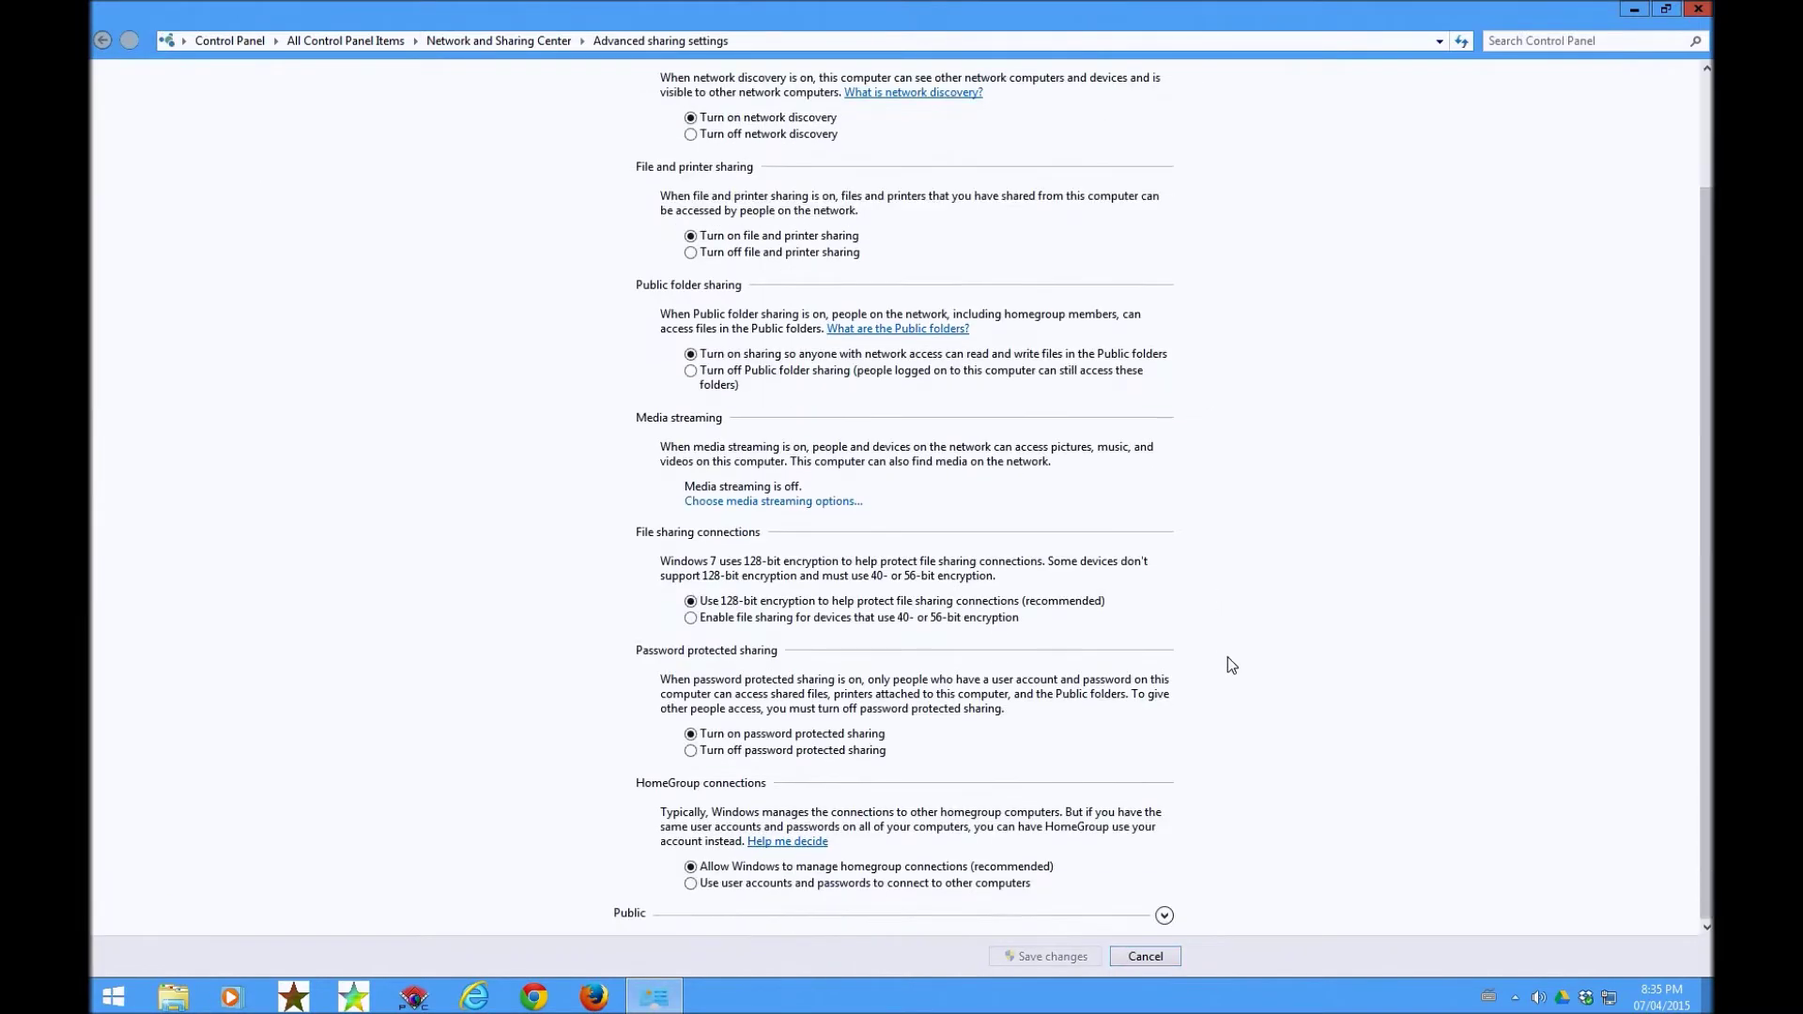
{"action": "left_click", "coordinate": [1165, 915]}
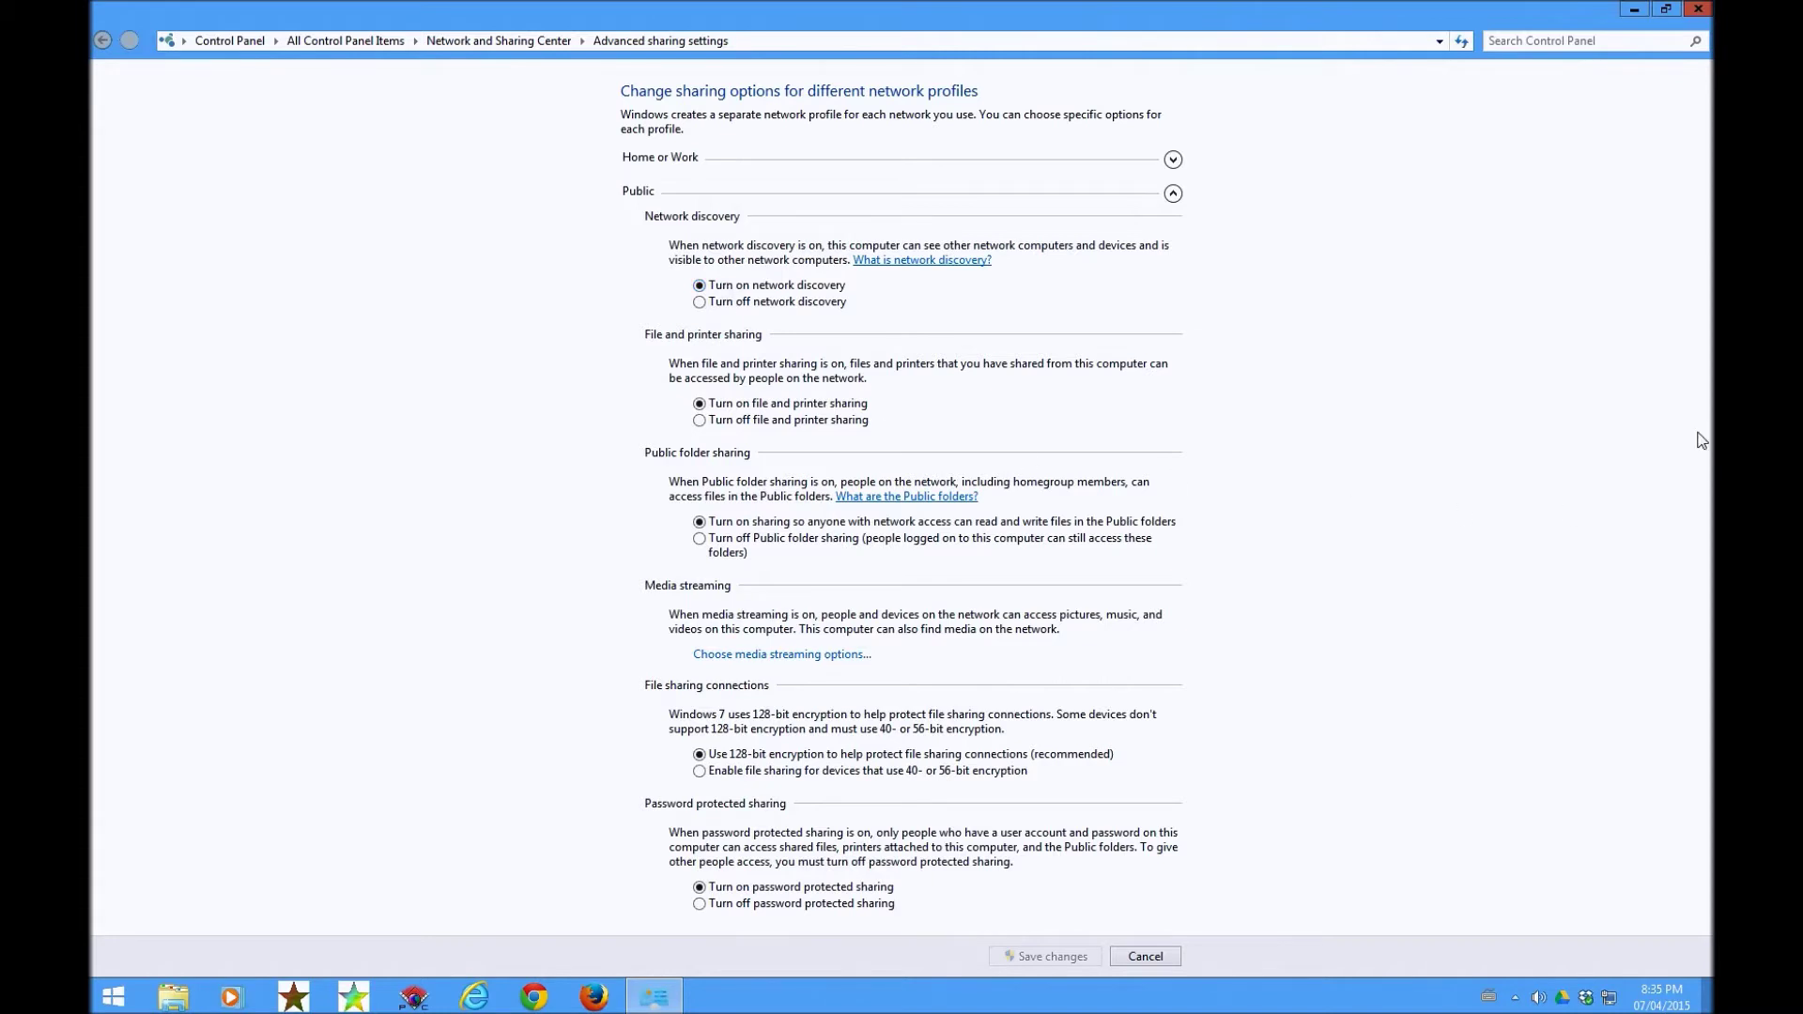
{"action": "left_click", "coordinate": [1173, 159]}
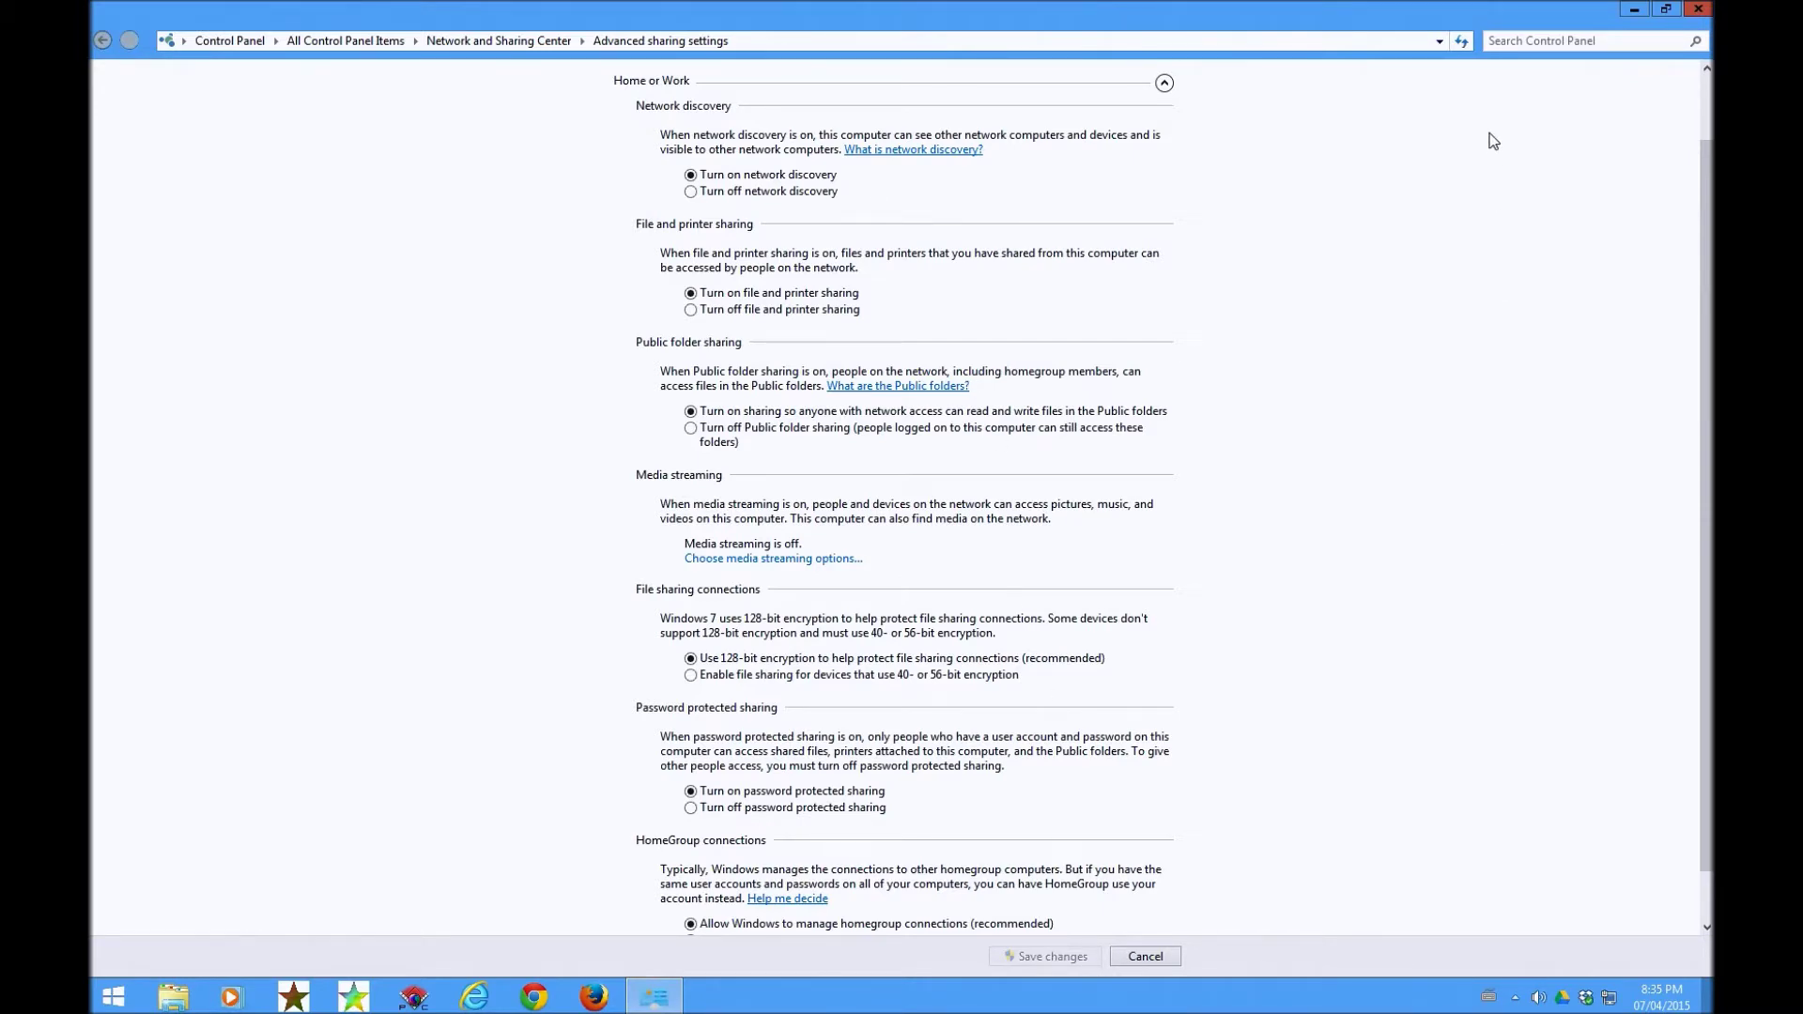
{"action": "left_click", "coordinate": [1698, 8]}
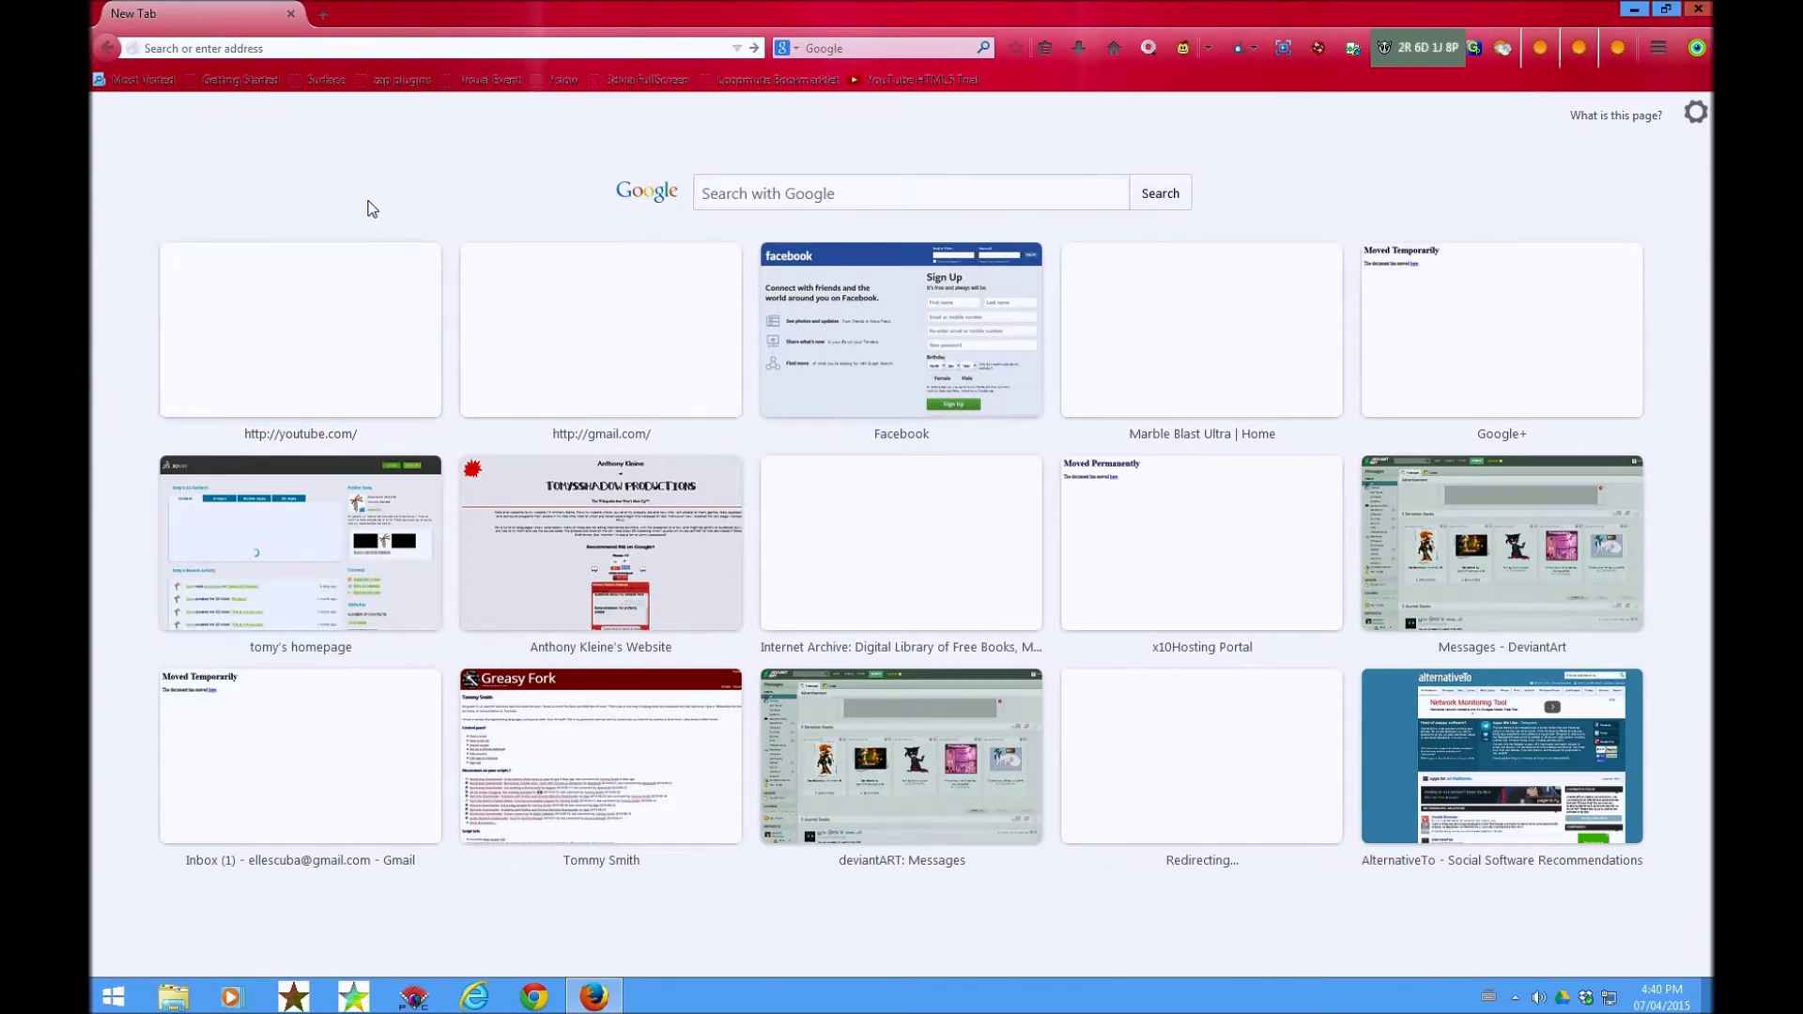
Download Albertino_Port_Mapper.zip from geogensoft.com/software/10-port-mapper into the Portable folder
{"action": "type", "text": "geogensoft"}
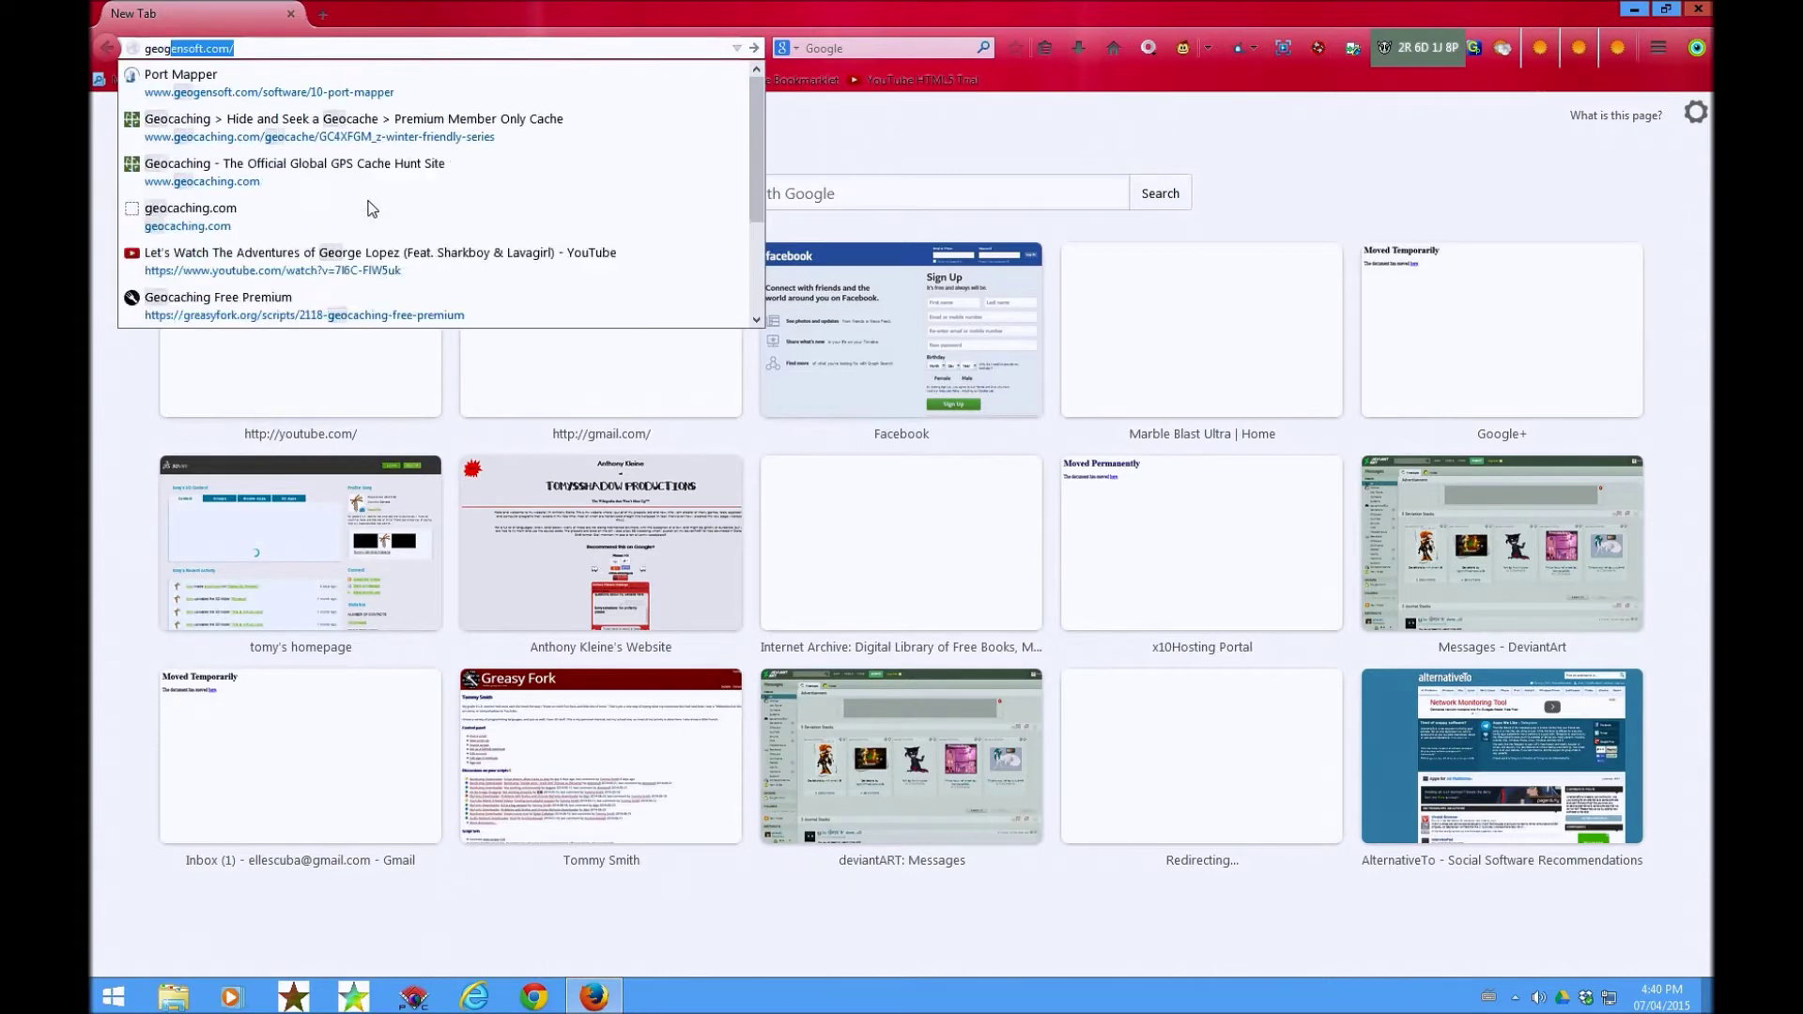
{"action": "type", "text": ".com/"}
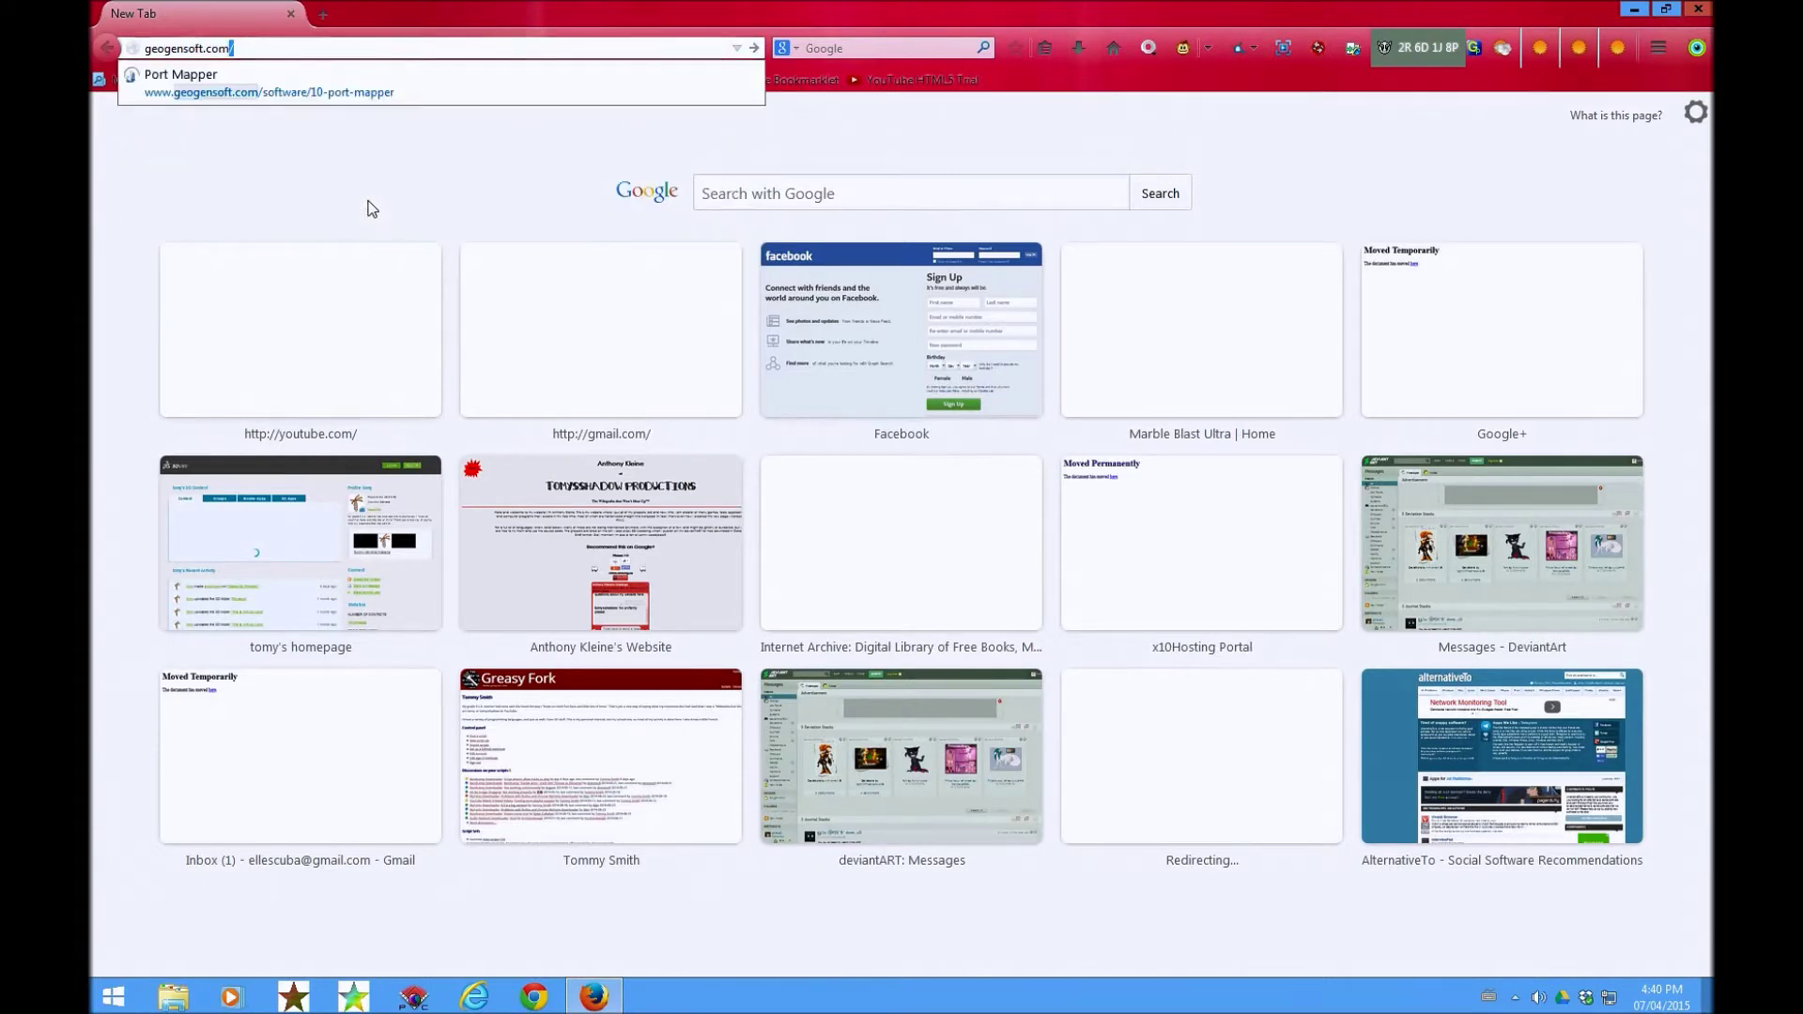
{"action": "type", "text": "software/"}
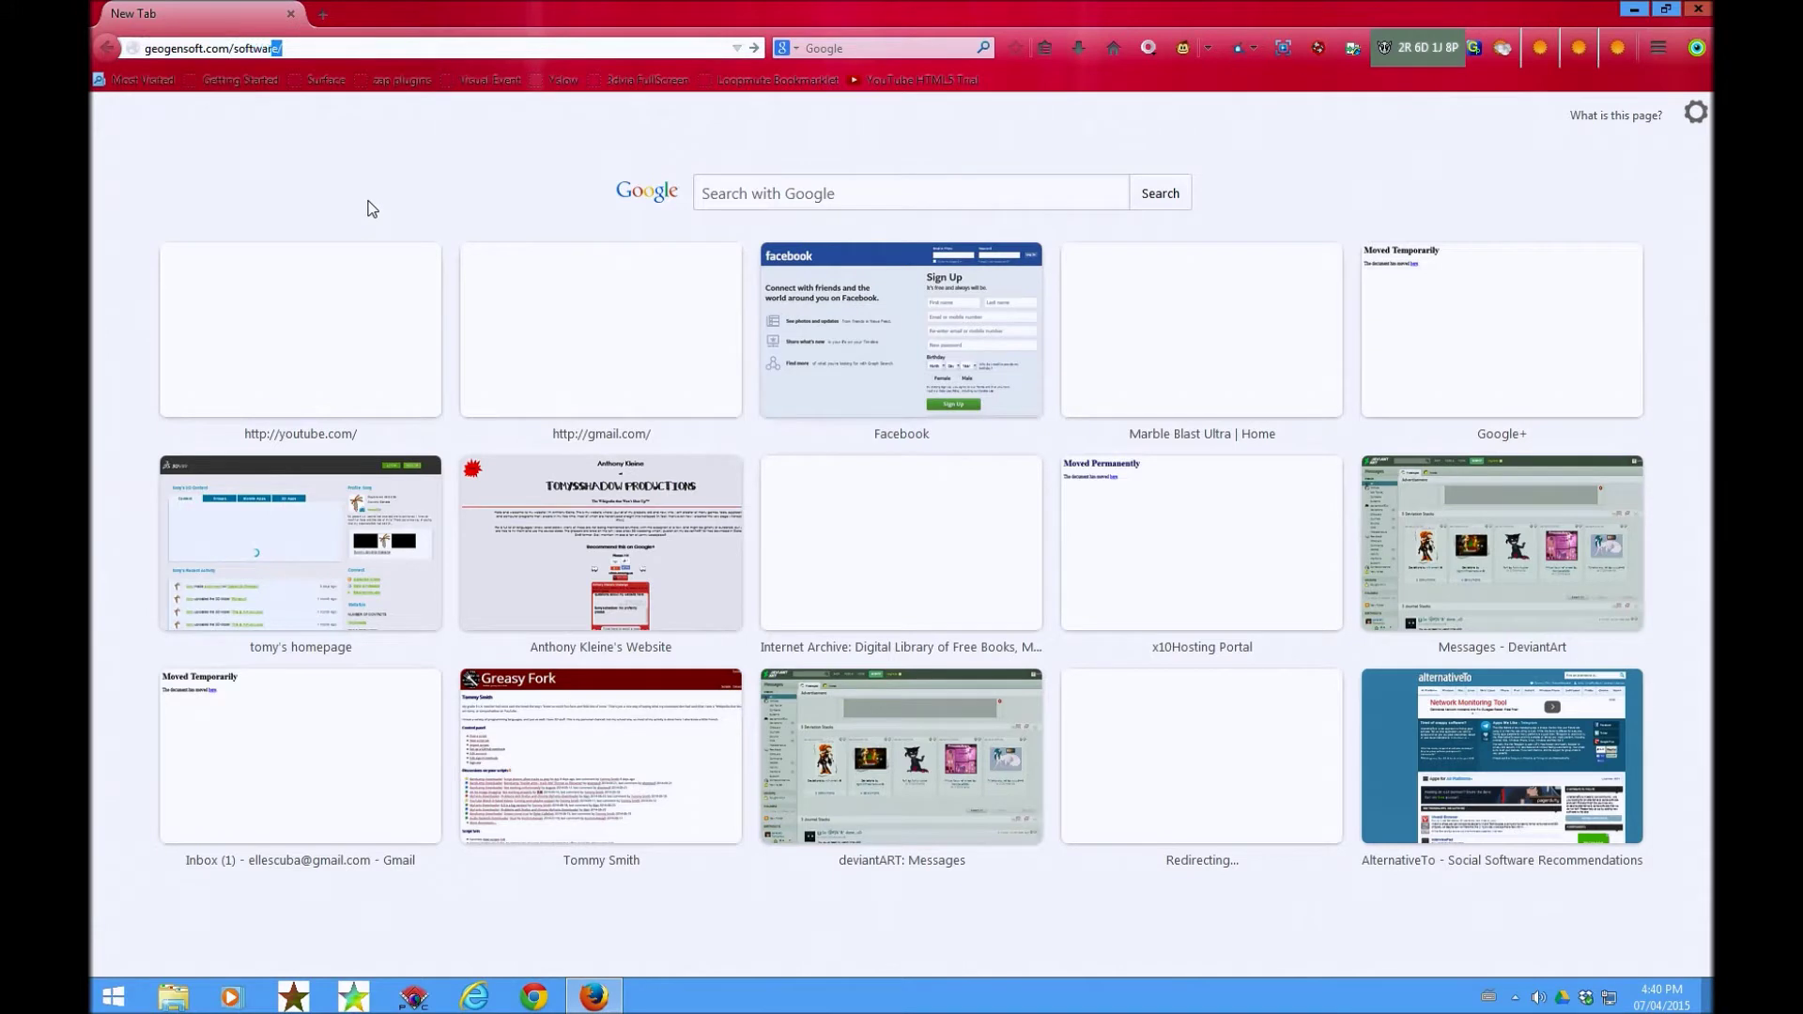
{"action": "type", "text": "10-port-mapper"}
{"action": "key", "text": "Return"}
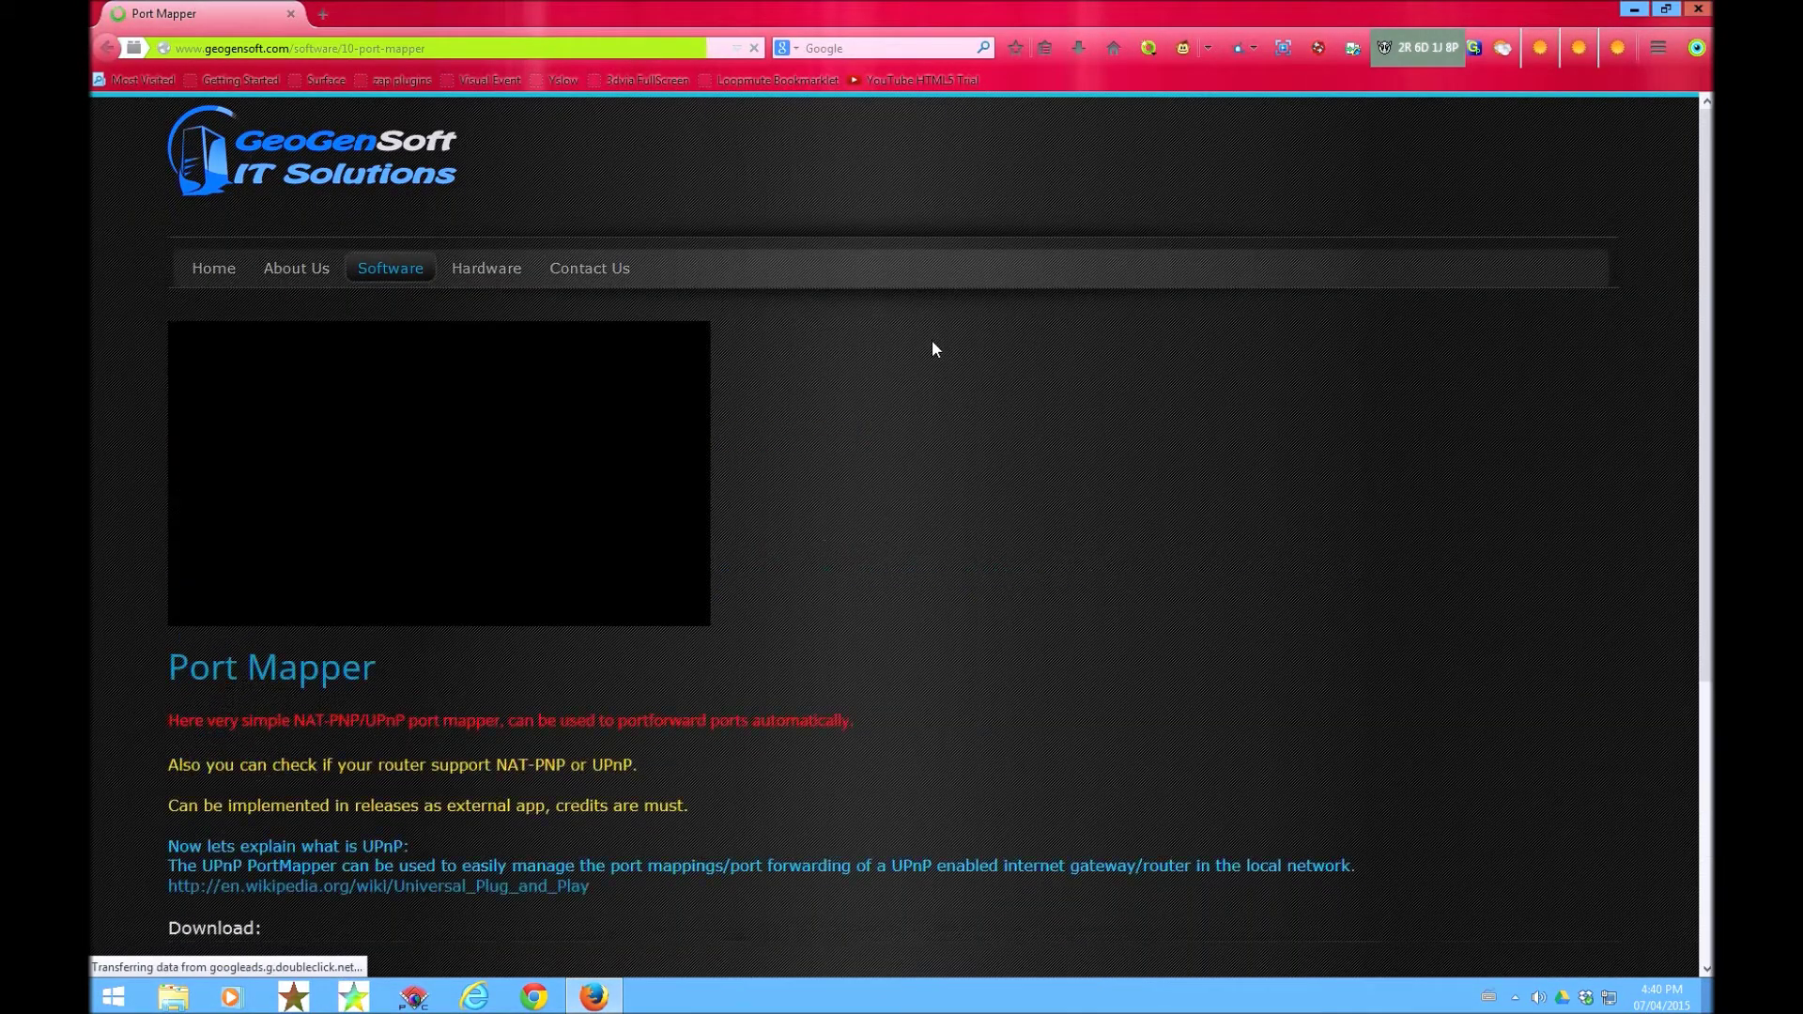
{"action": "scroll", "coordinate": [932, 352], "scroll_direction": "down", "scroll_amount": 5}
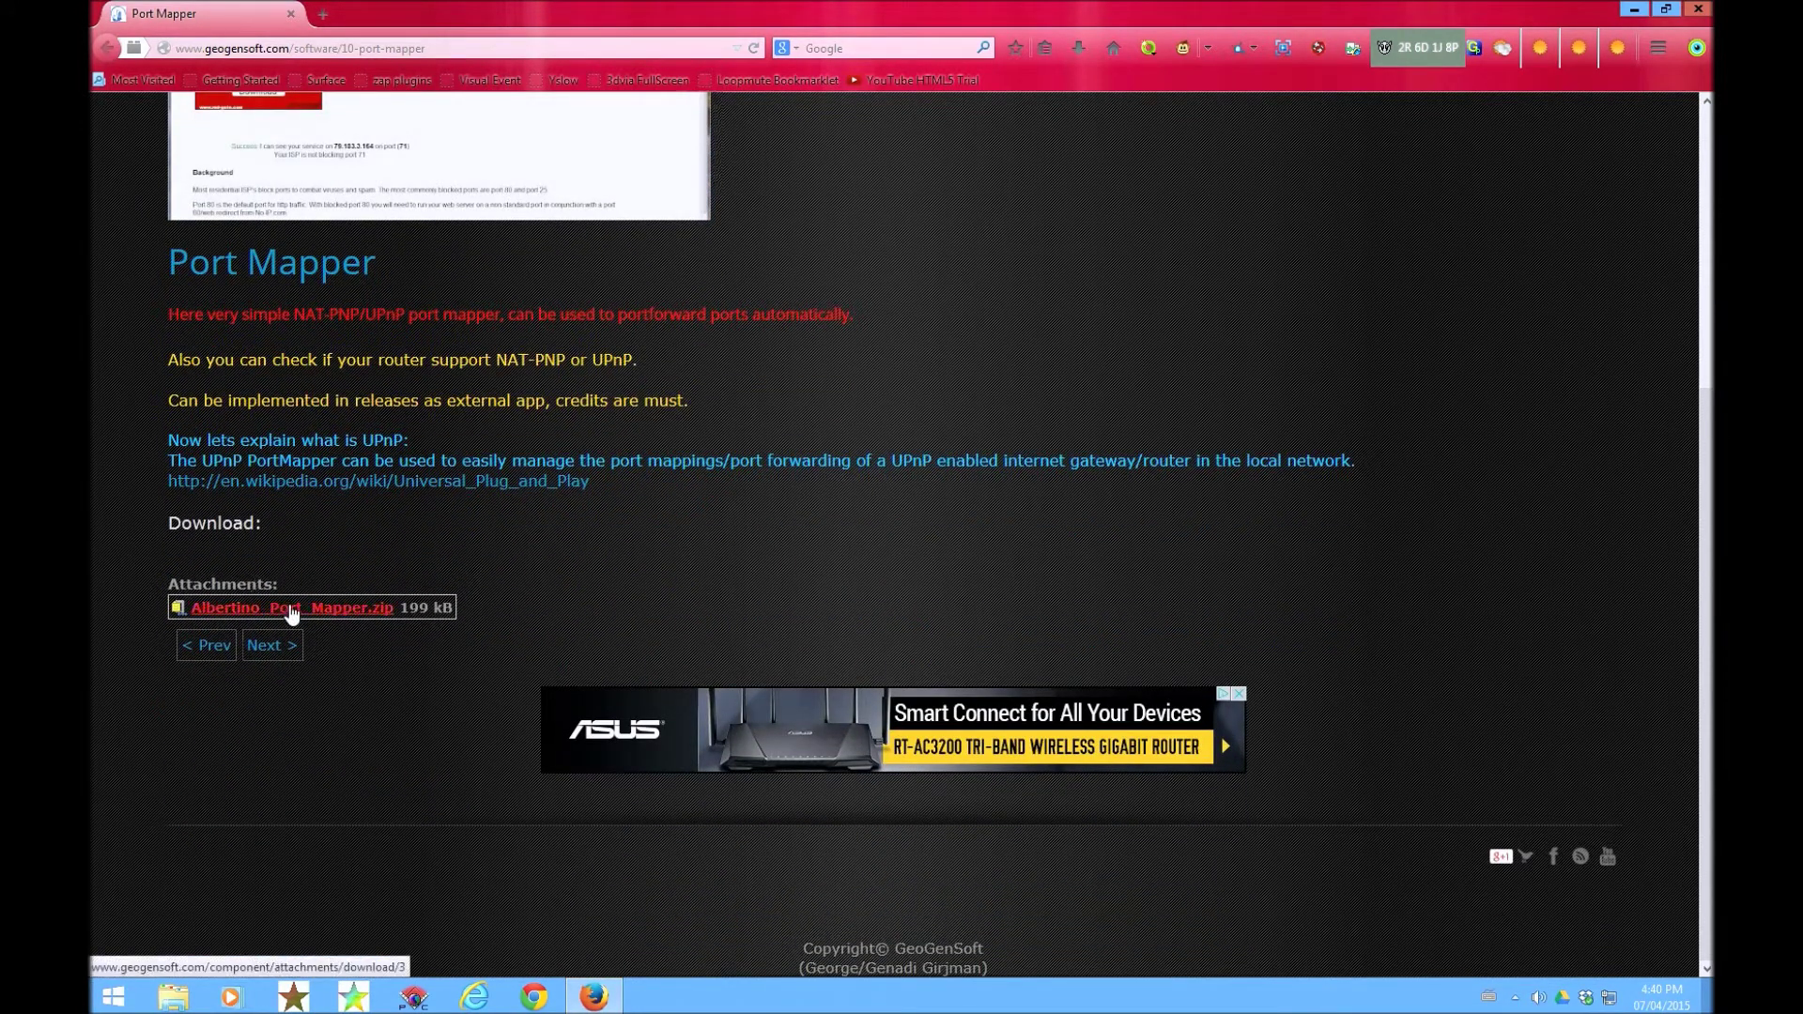
{"action": "left_click", "coordinate": [294, 615]}
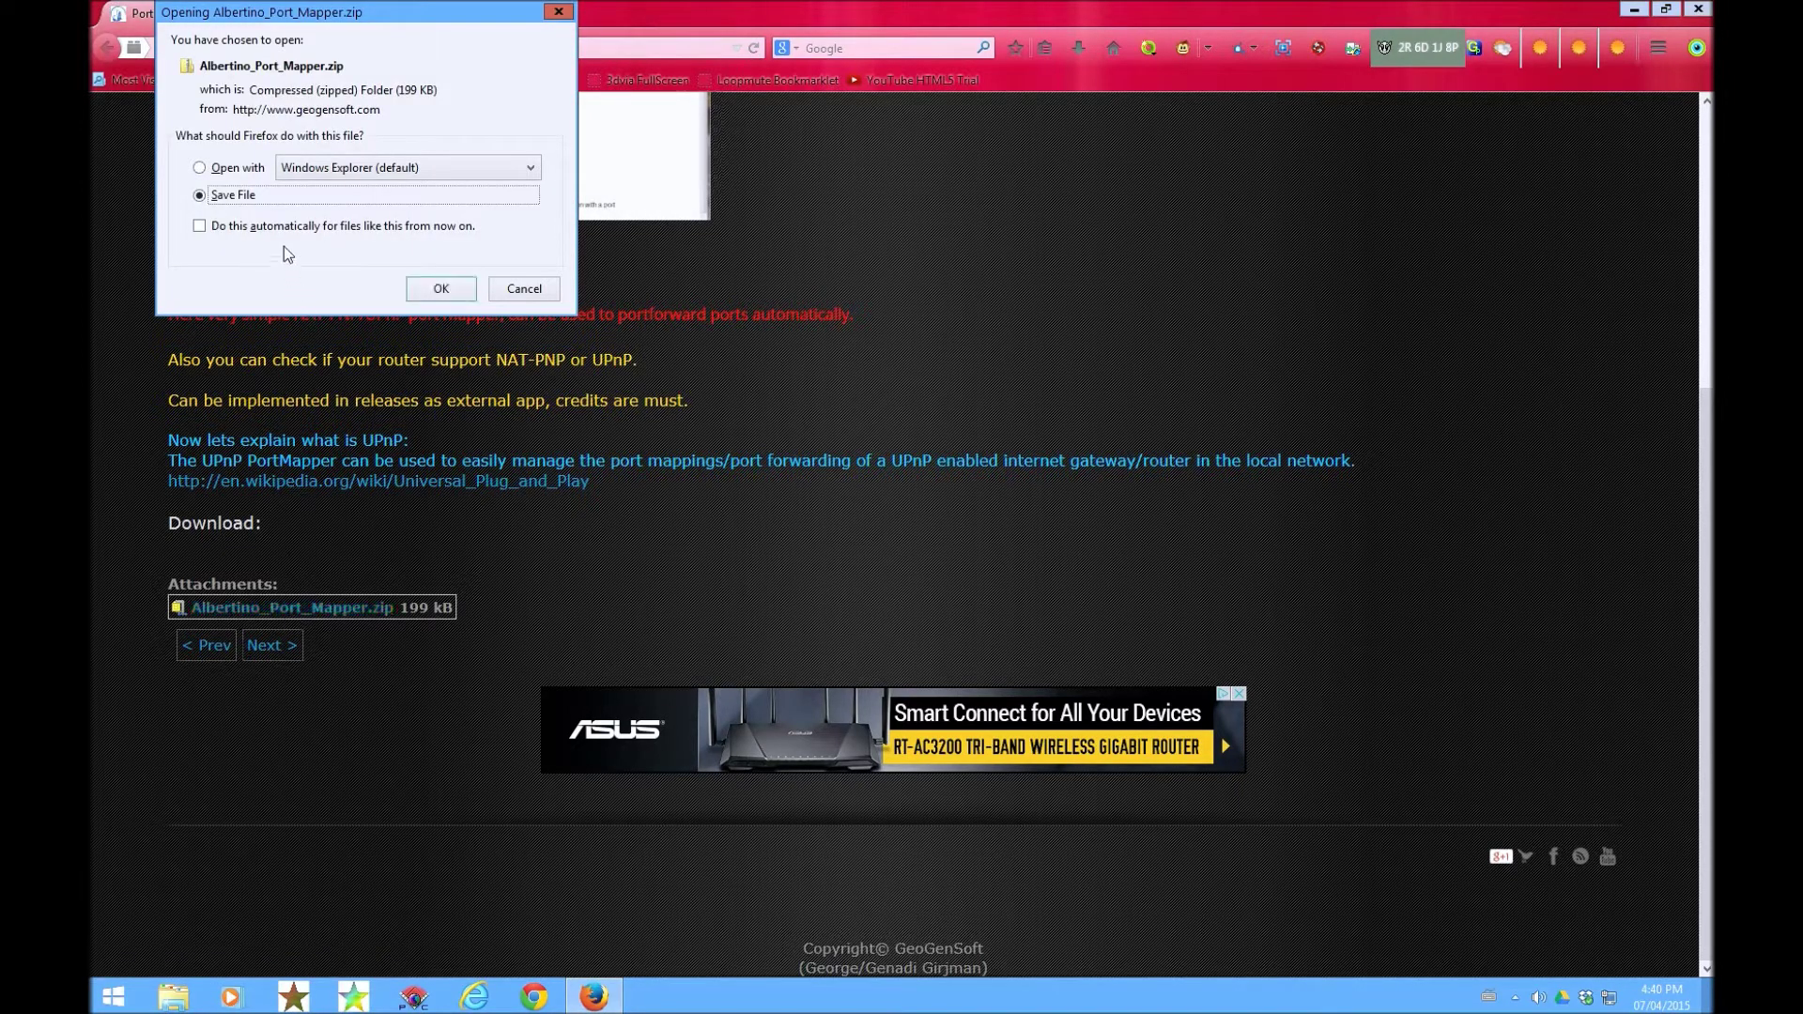
{"action": "left_click", "coordinate": [440, 288]}
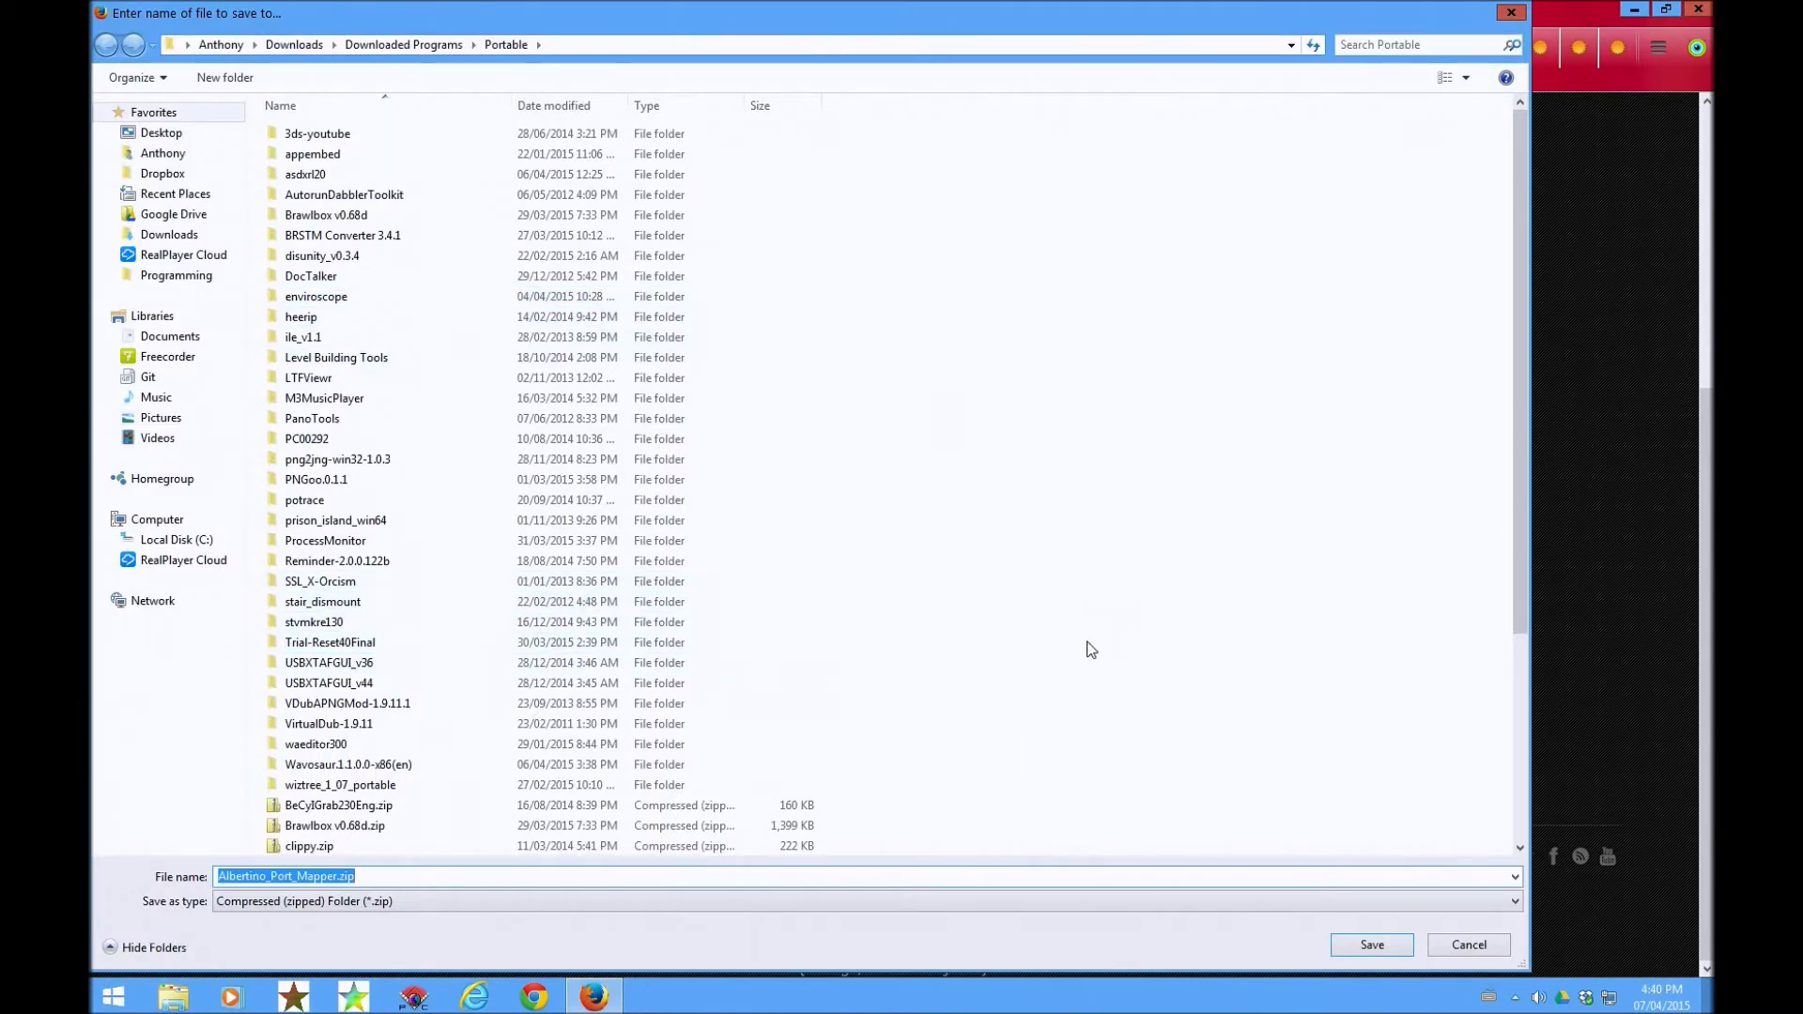
{"action": "left_click", "coordinate": [1371, 944]}
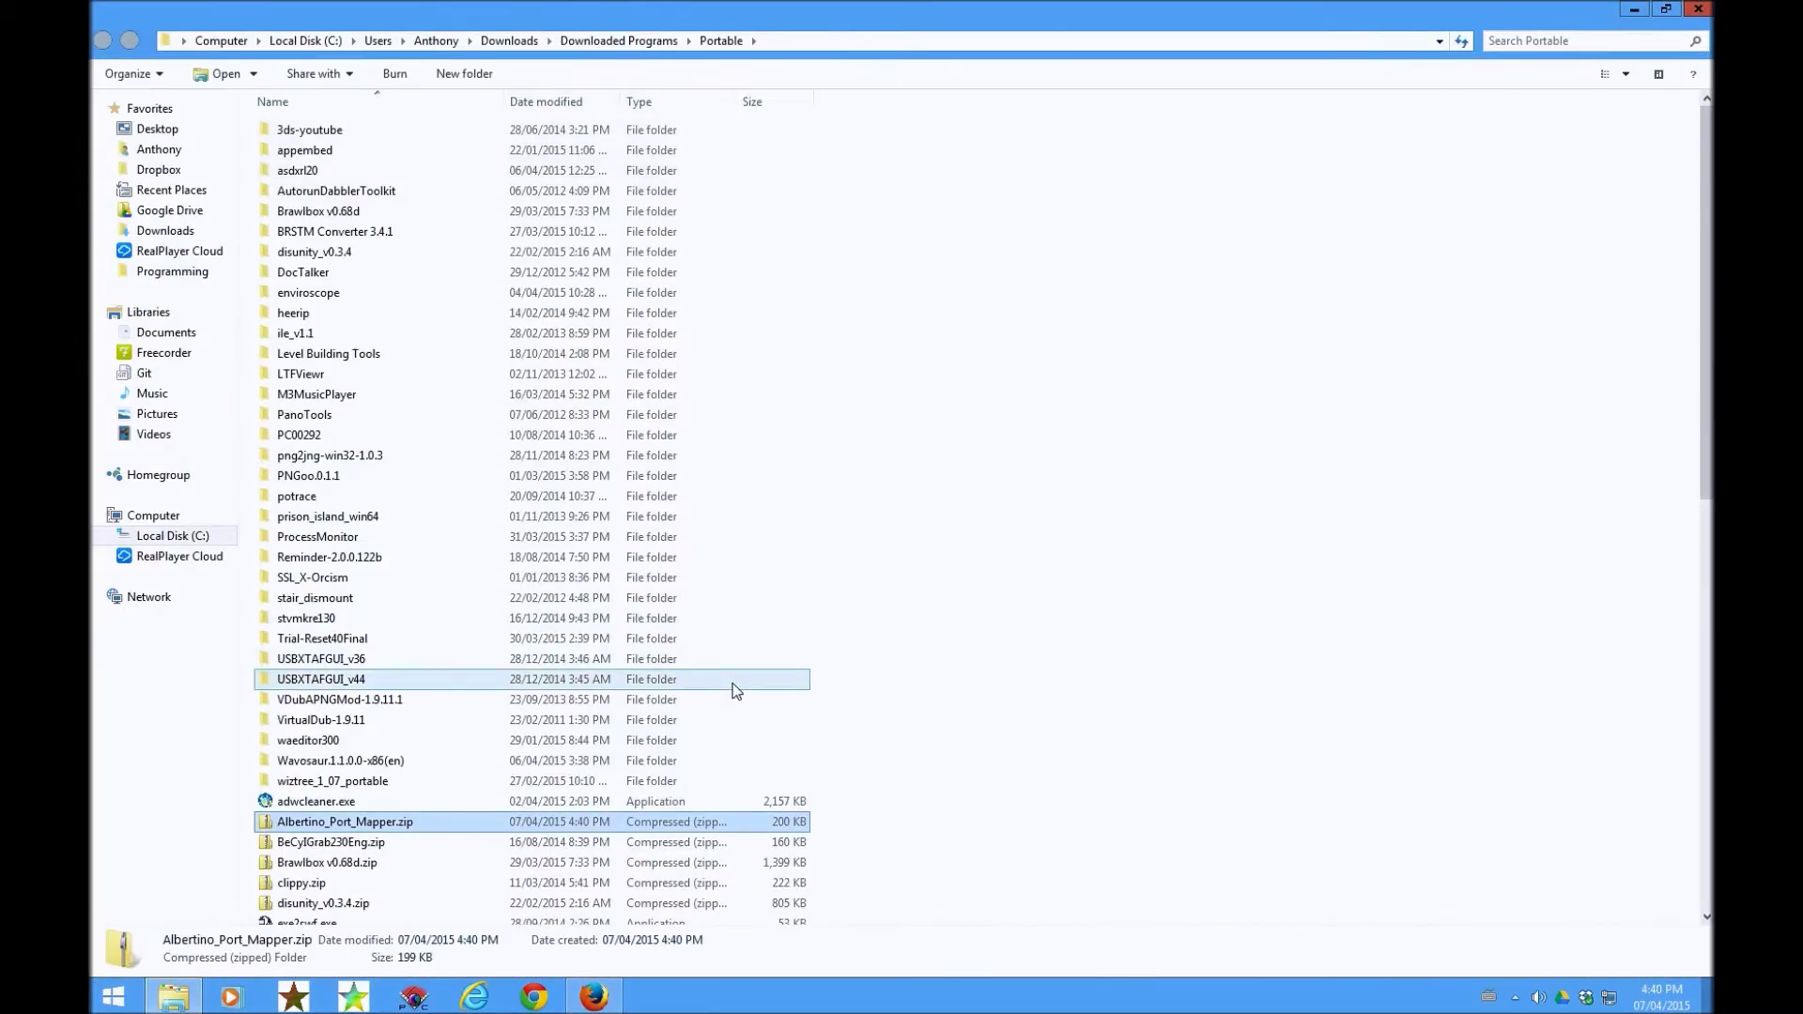
Extract Albertino_Port_Mapper.zip into a matching folder with Extract All
{"action": "scroll", "coordinate": [1054, 691], "scroll_direction": "down", "scroll_amount": 3}
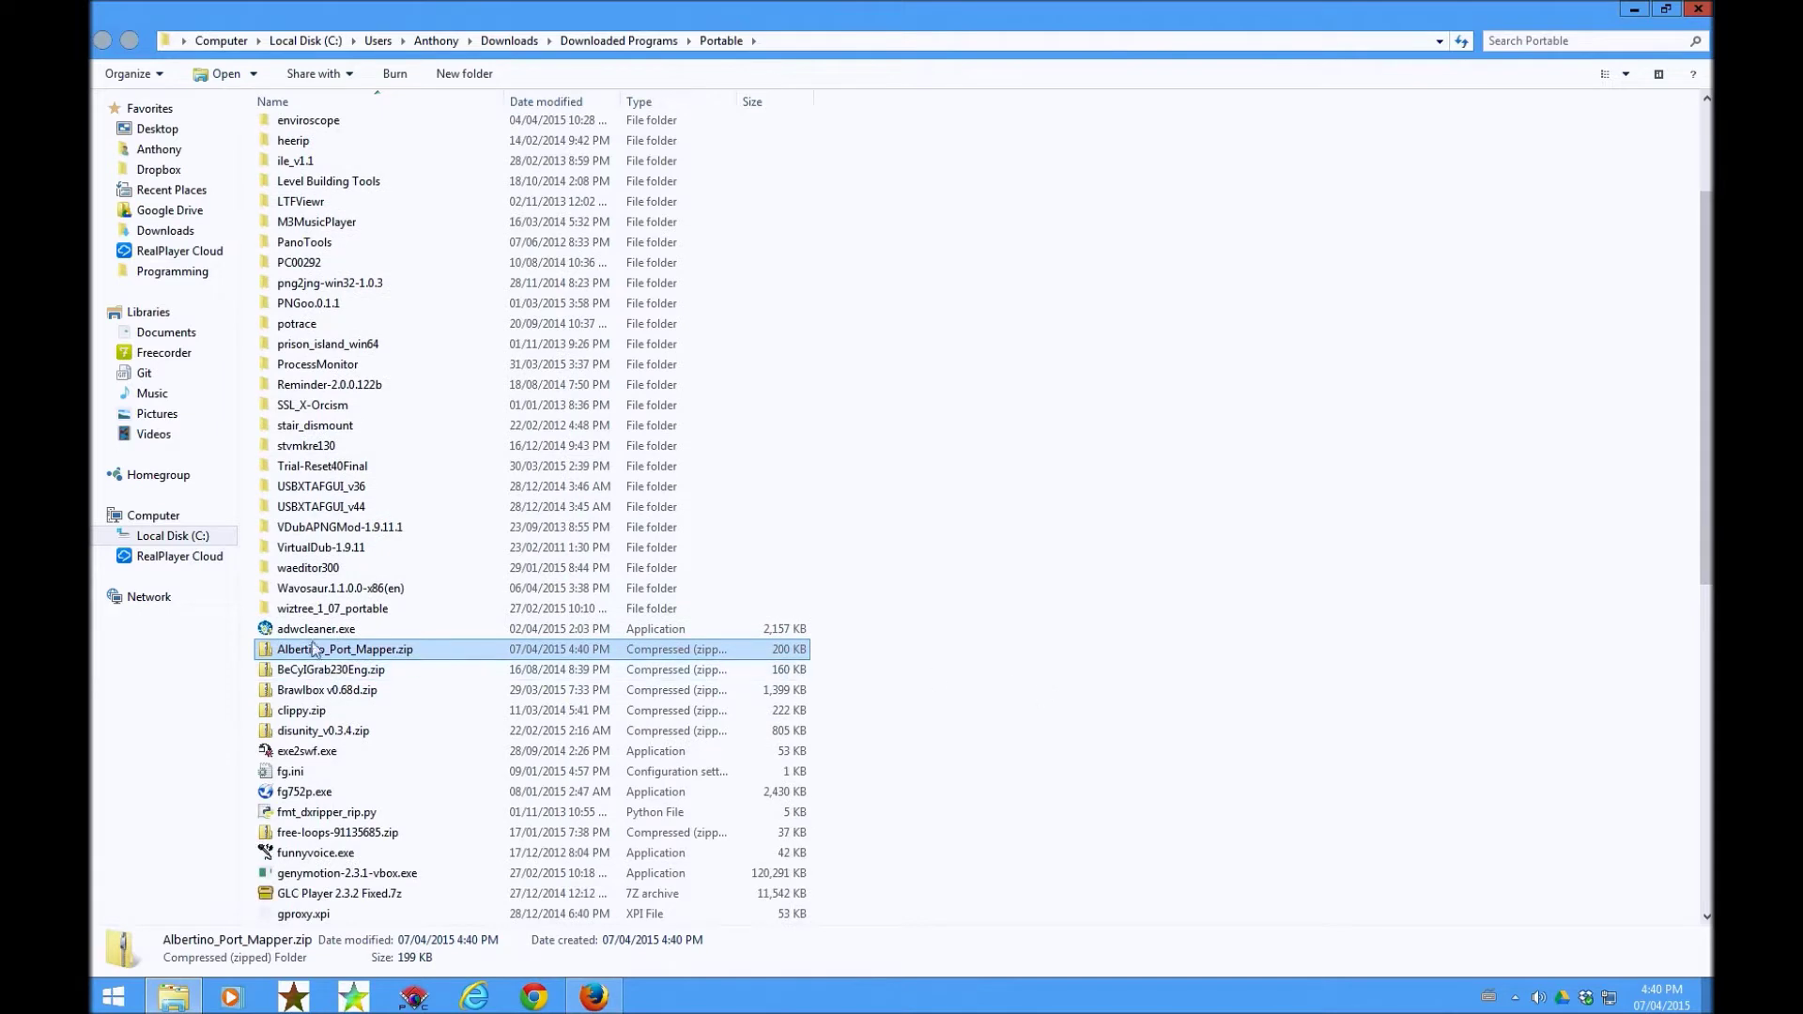
{"action": "double_click", "coordinate": [303, 652]}
{"action": "right_click", "coordinate": [304, 650]}
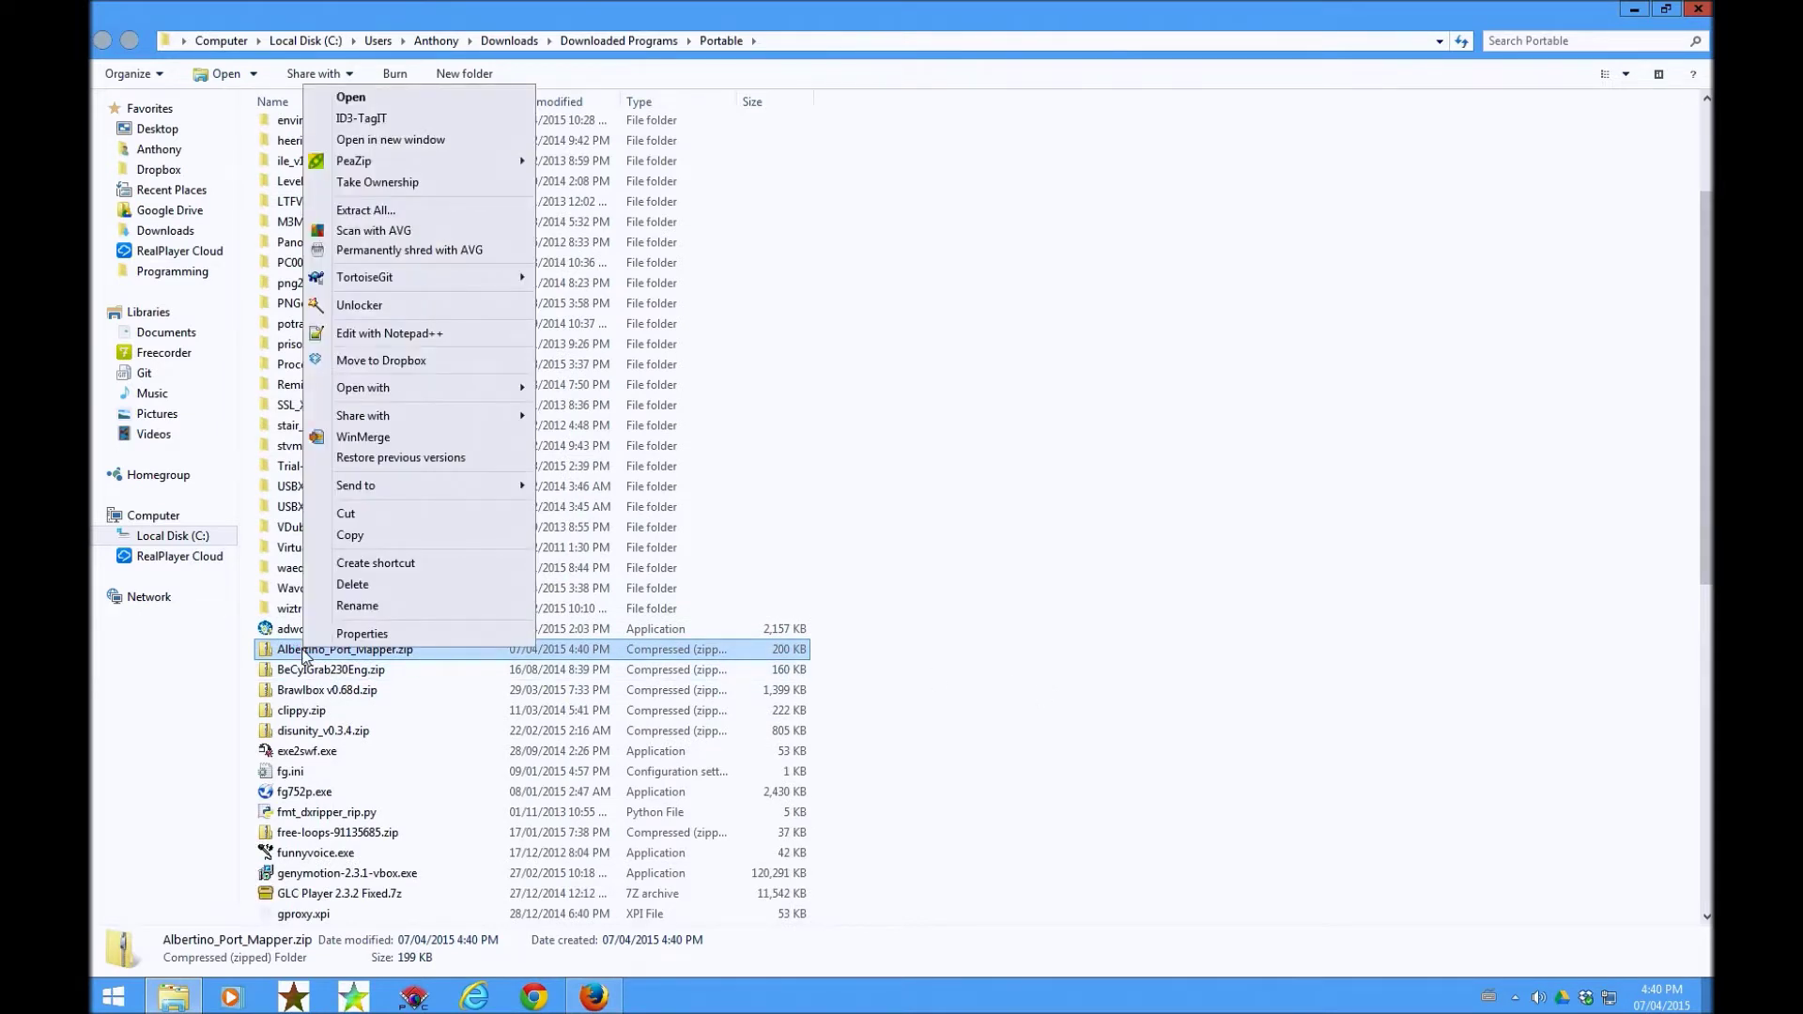
{"action": "left_click", "coordinate": [406, 212]}
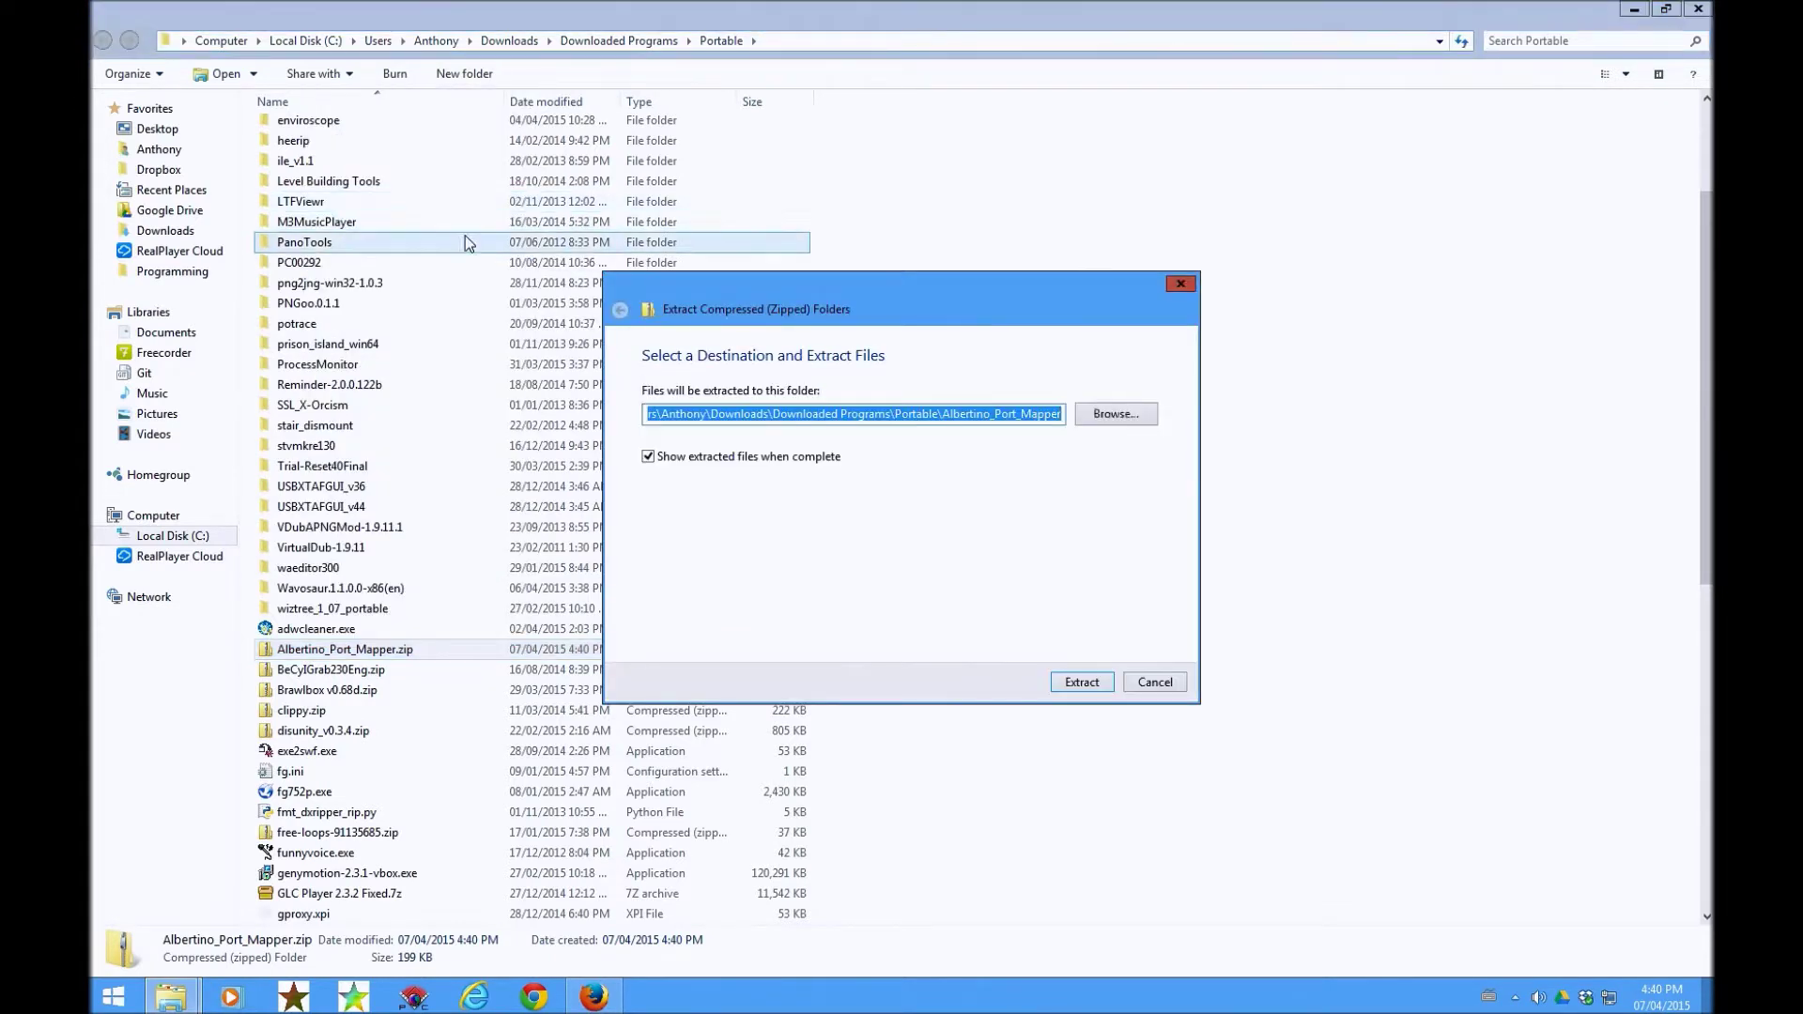
{"action": "left_click", "coordinate": [1090, 684]}
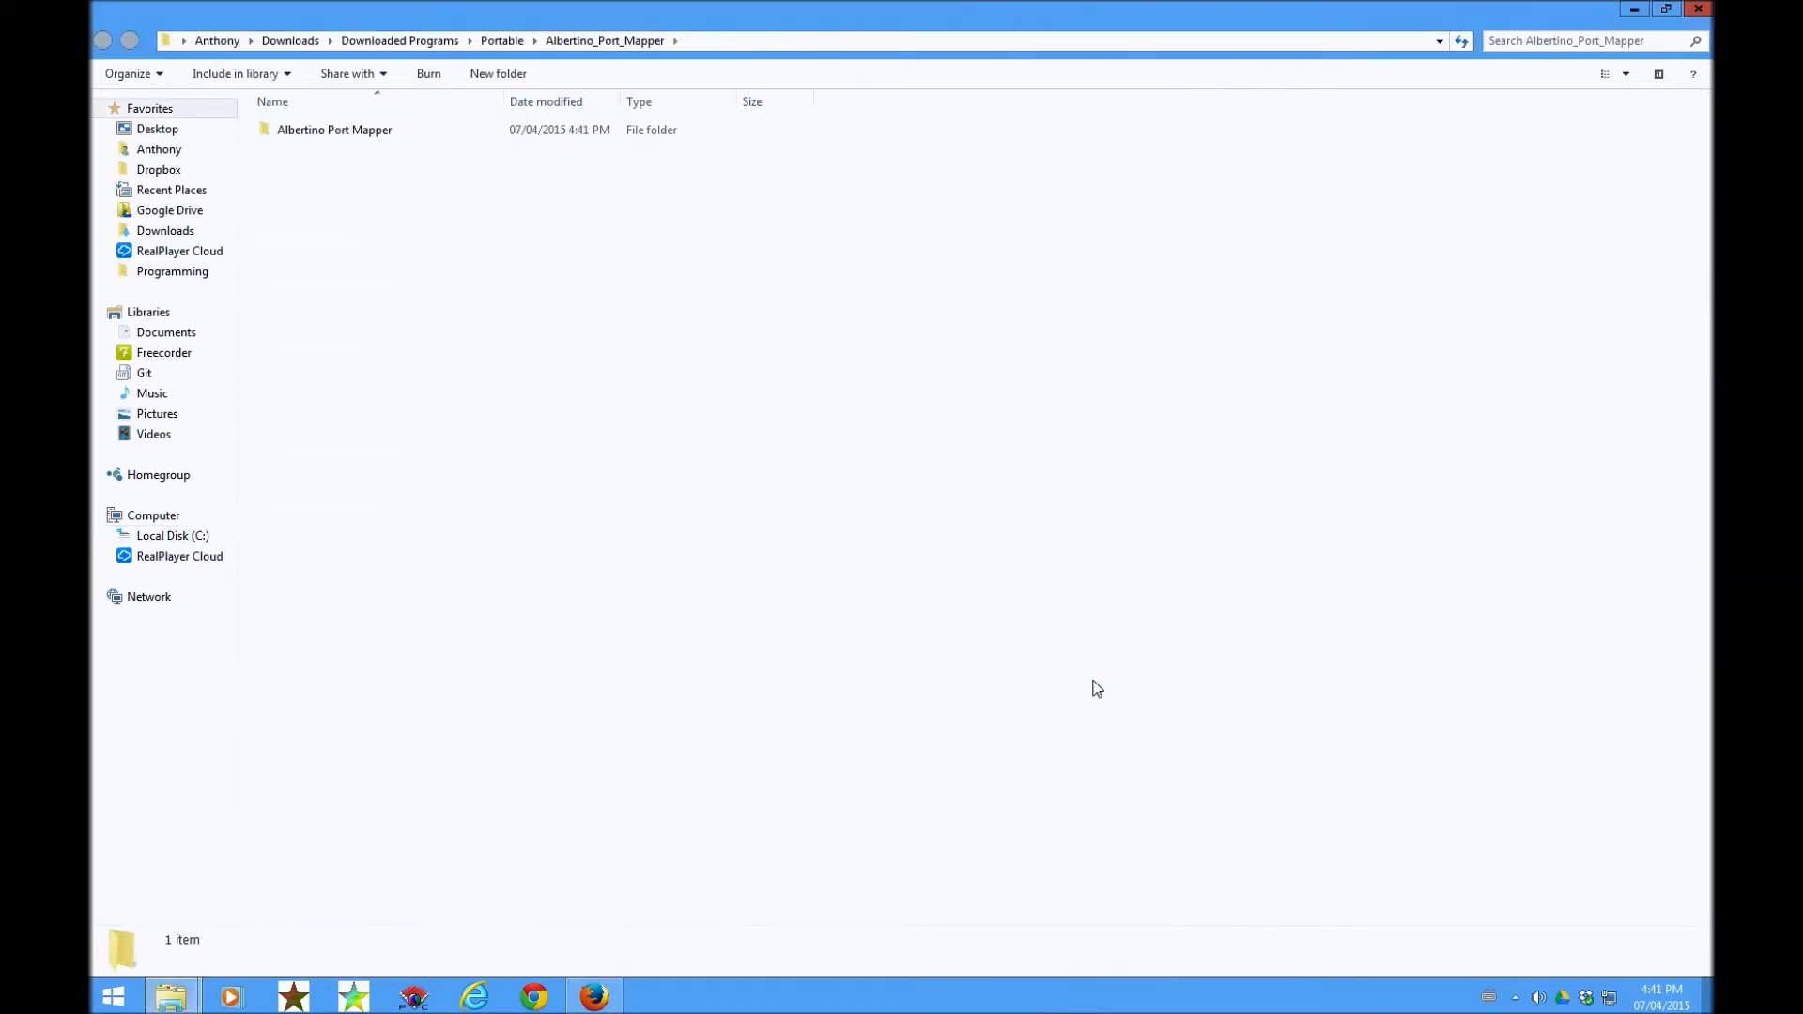
Open the extracted folder and run Albertino Port Mapper past the security warning
{"action": "left_click", "coordinate": [171, 998]}
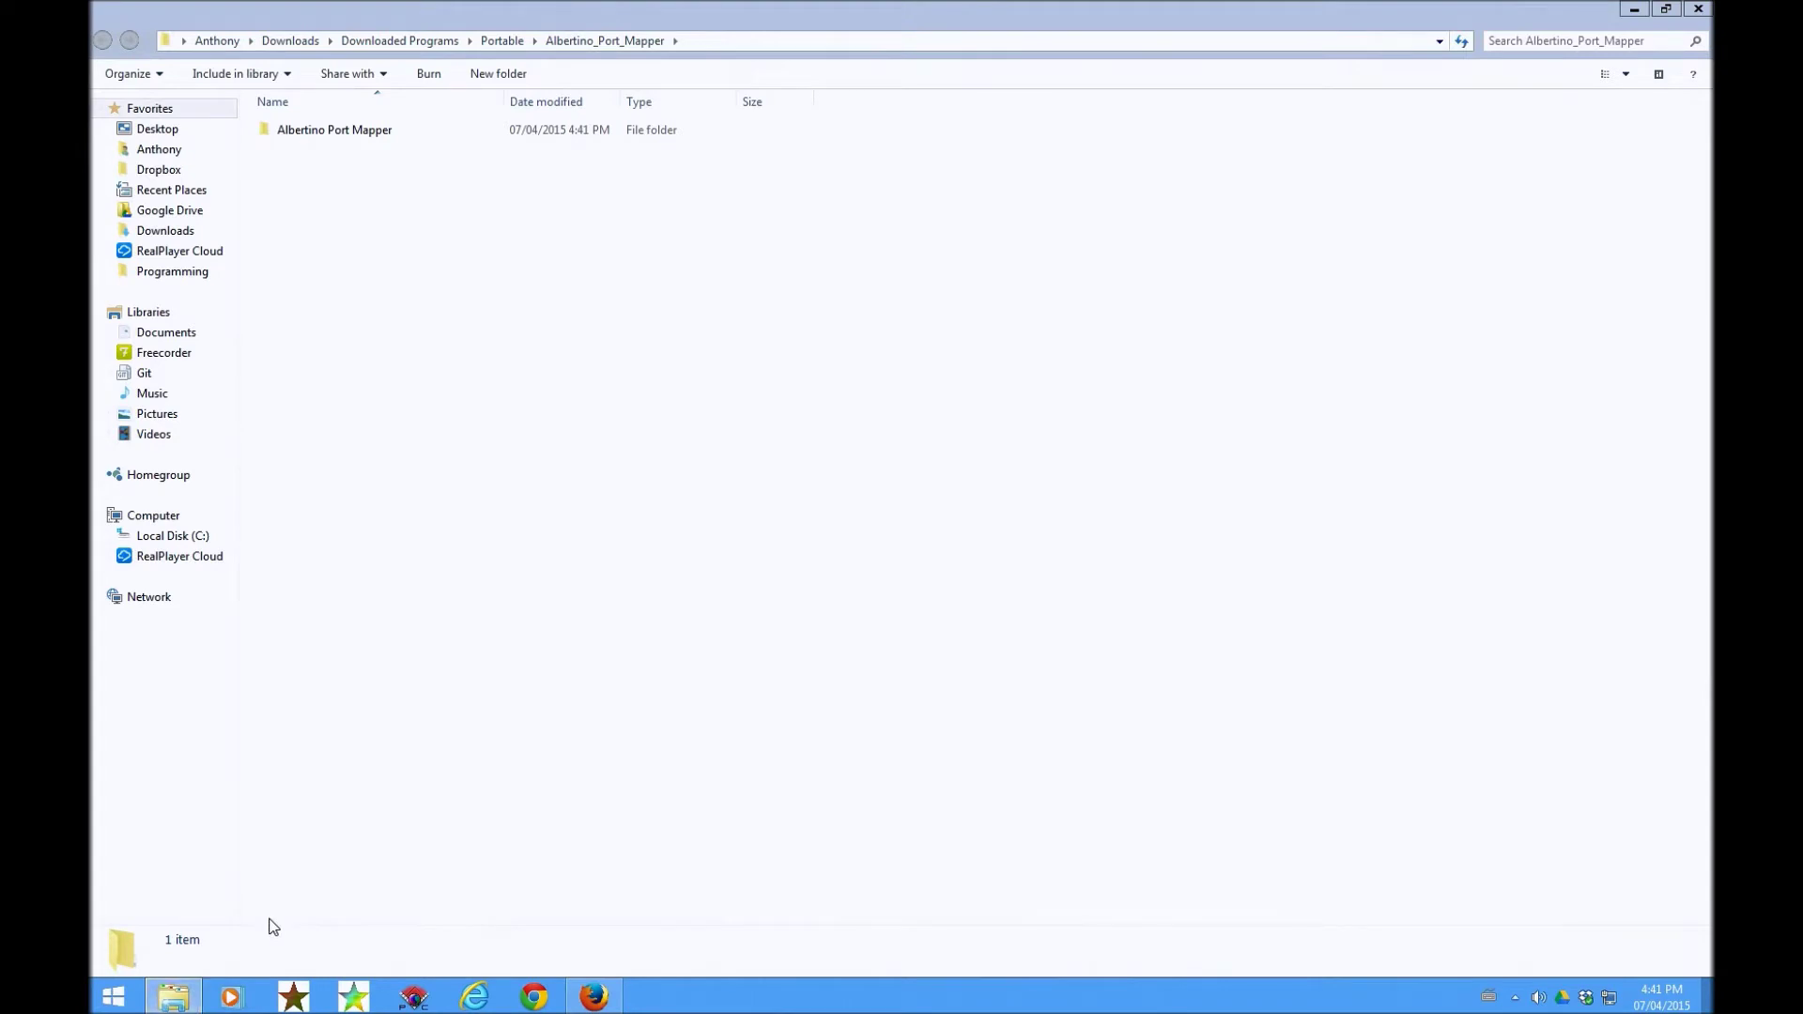
{"action": "left_click", "coordinate": [363, 601]}
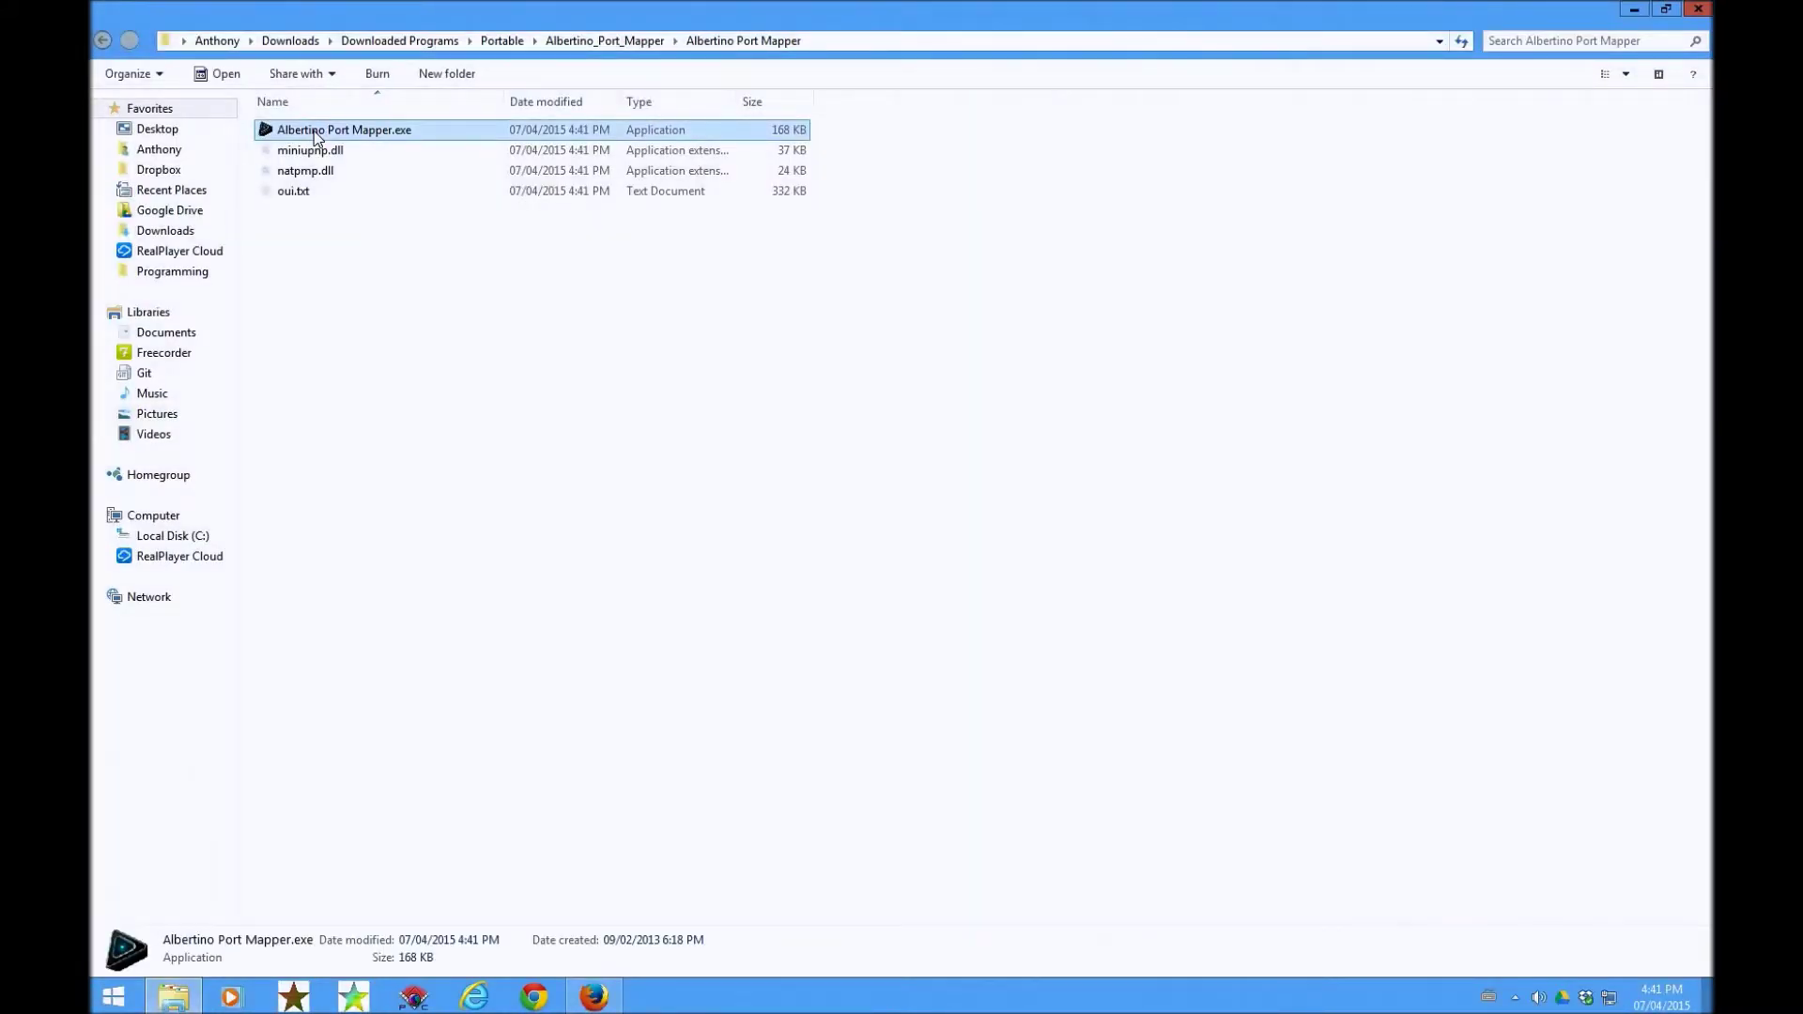
{"action": "left_click", "coordinate": [955, 512]}
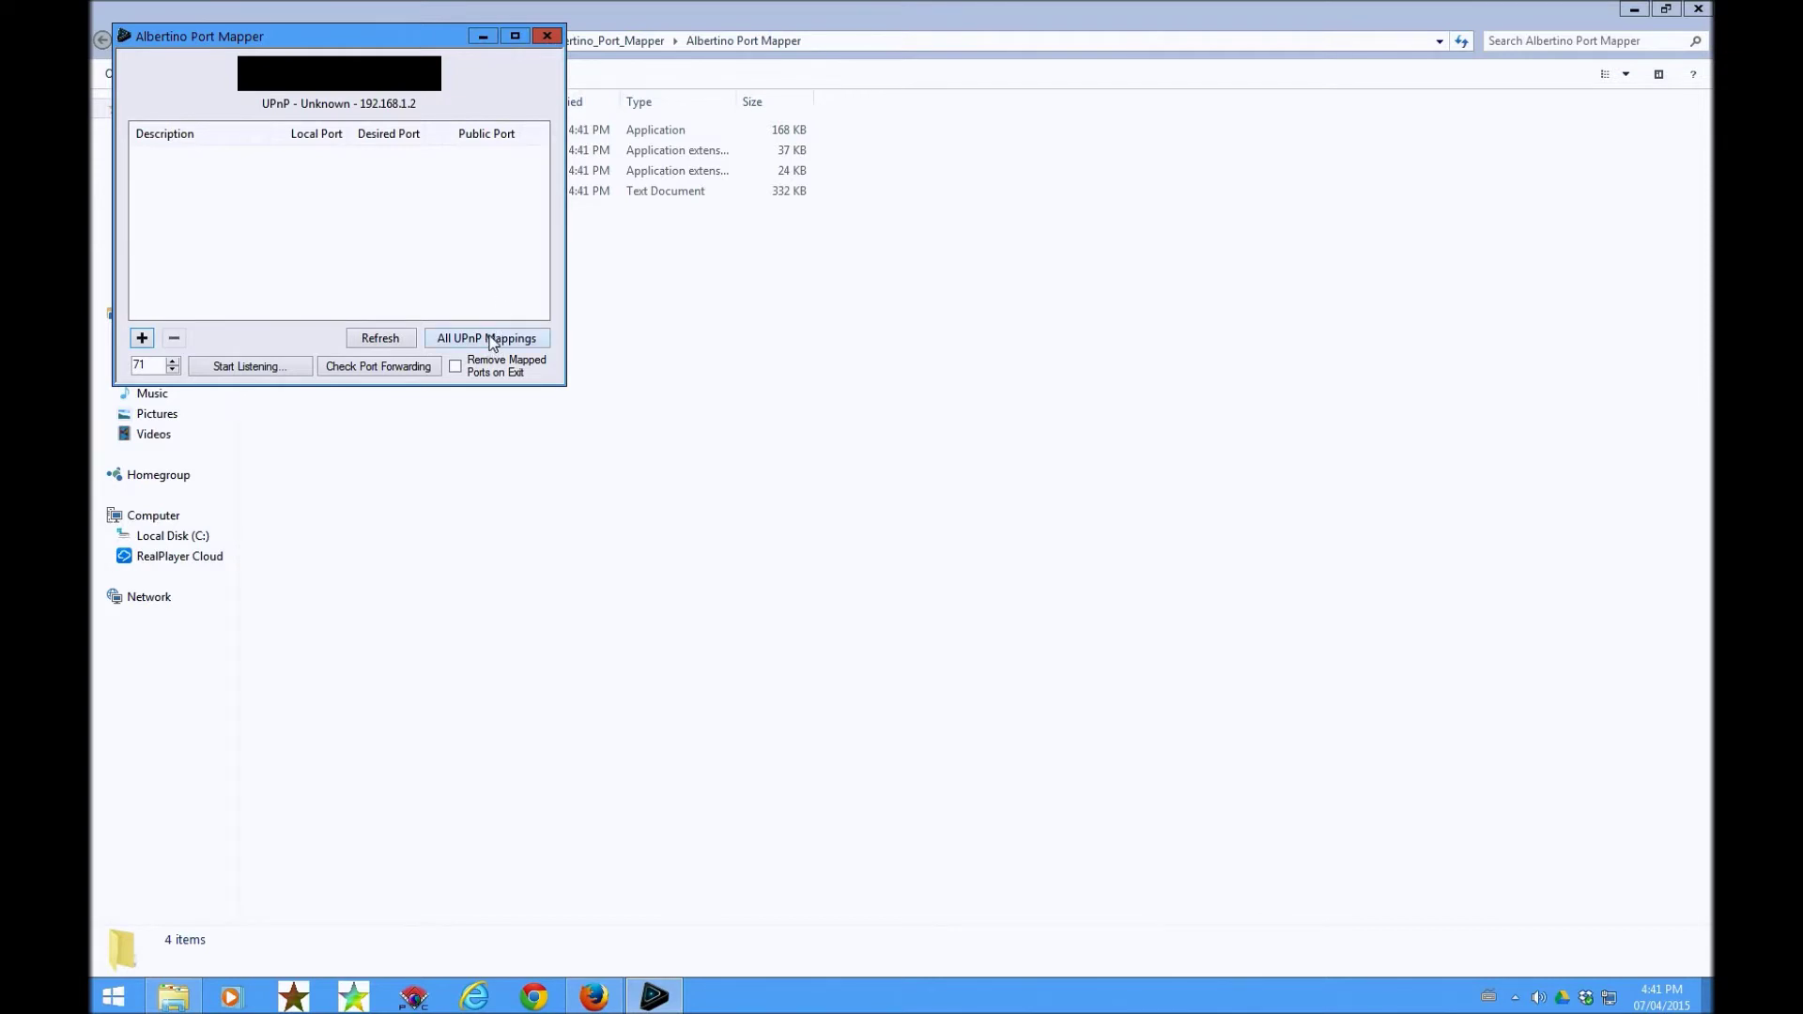
Show the All UPnP Port Mappings table and move it to the screen centre
{"action": "left_click", "coordinate": [490, 340]}
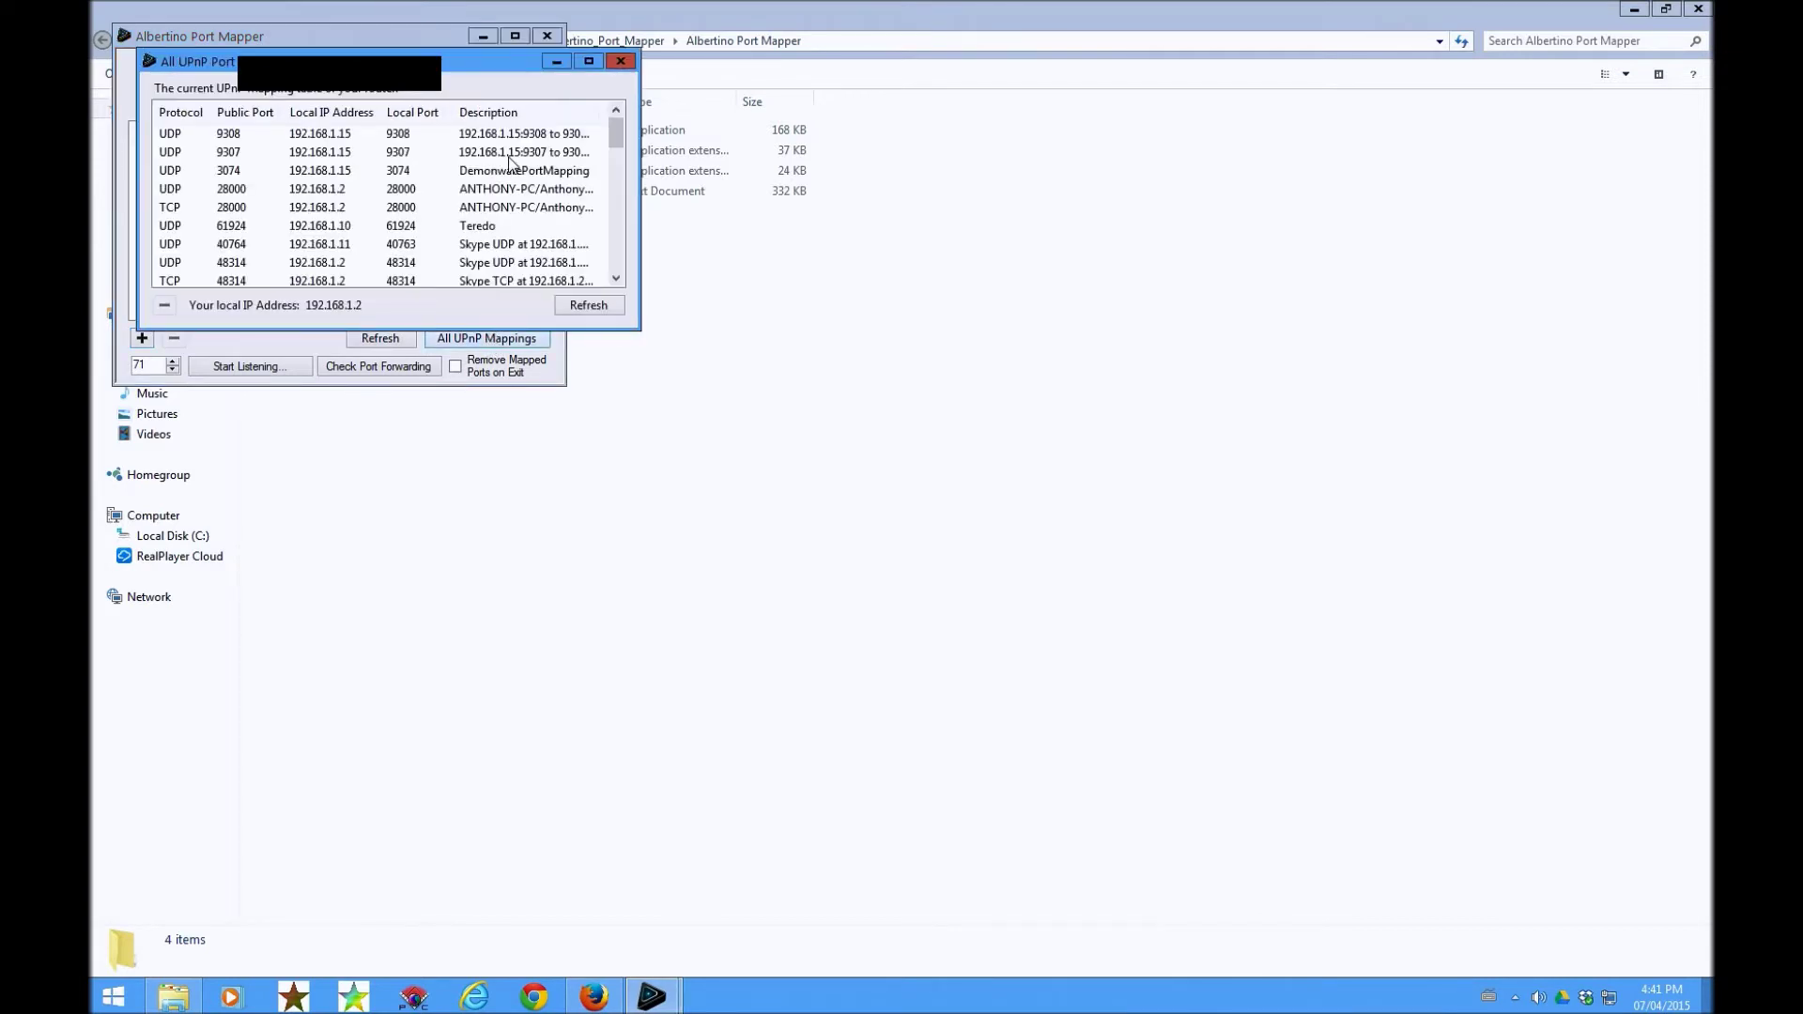
{"action": "left_click_drag", "start_coordinate": [390, 62], "coordinate": [613, 179]}
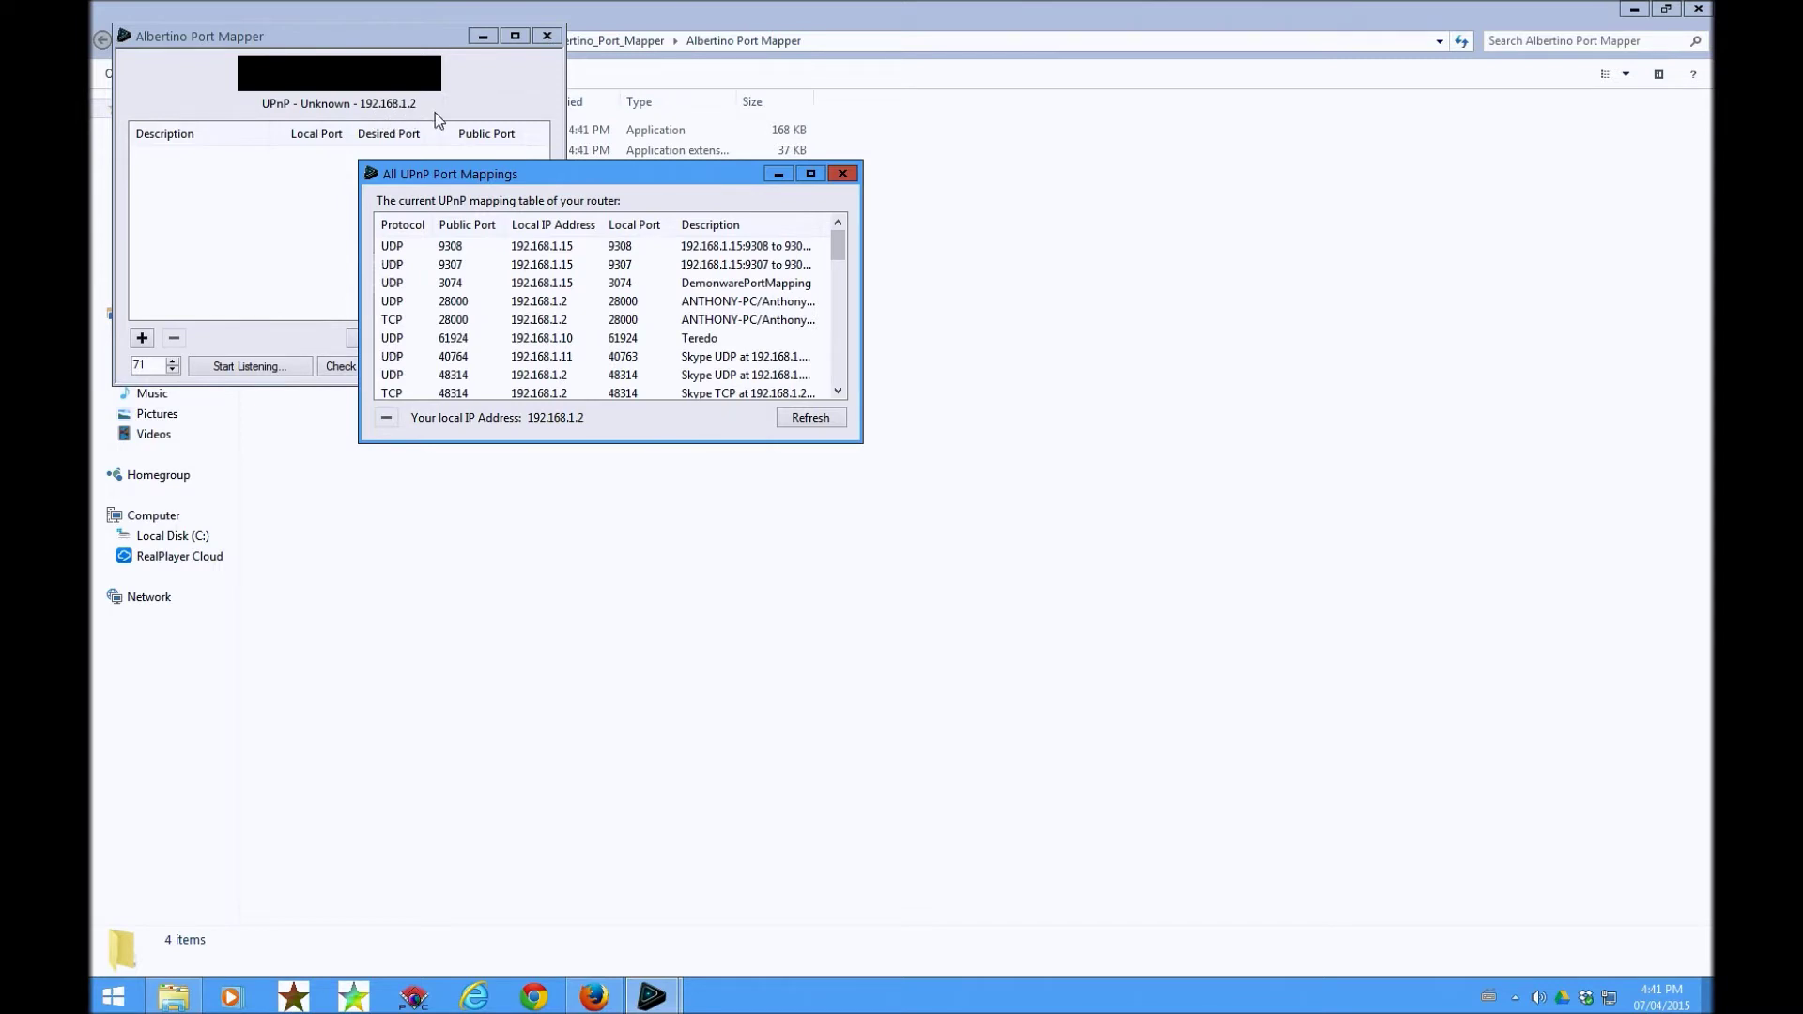
Delete the UDP and TCP mappings for 192.168.1.2 on ports 28000 and 48314
{"action": "left_click", "coordinate": [585, 243]}
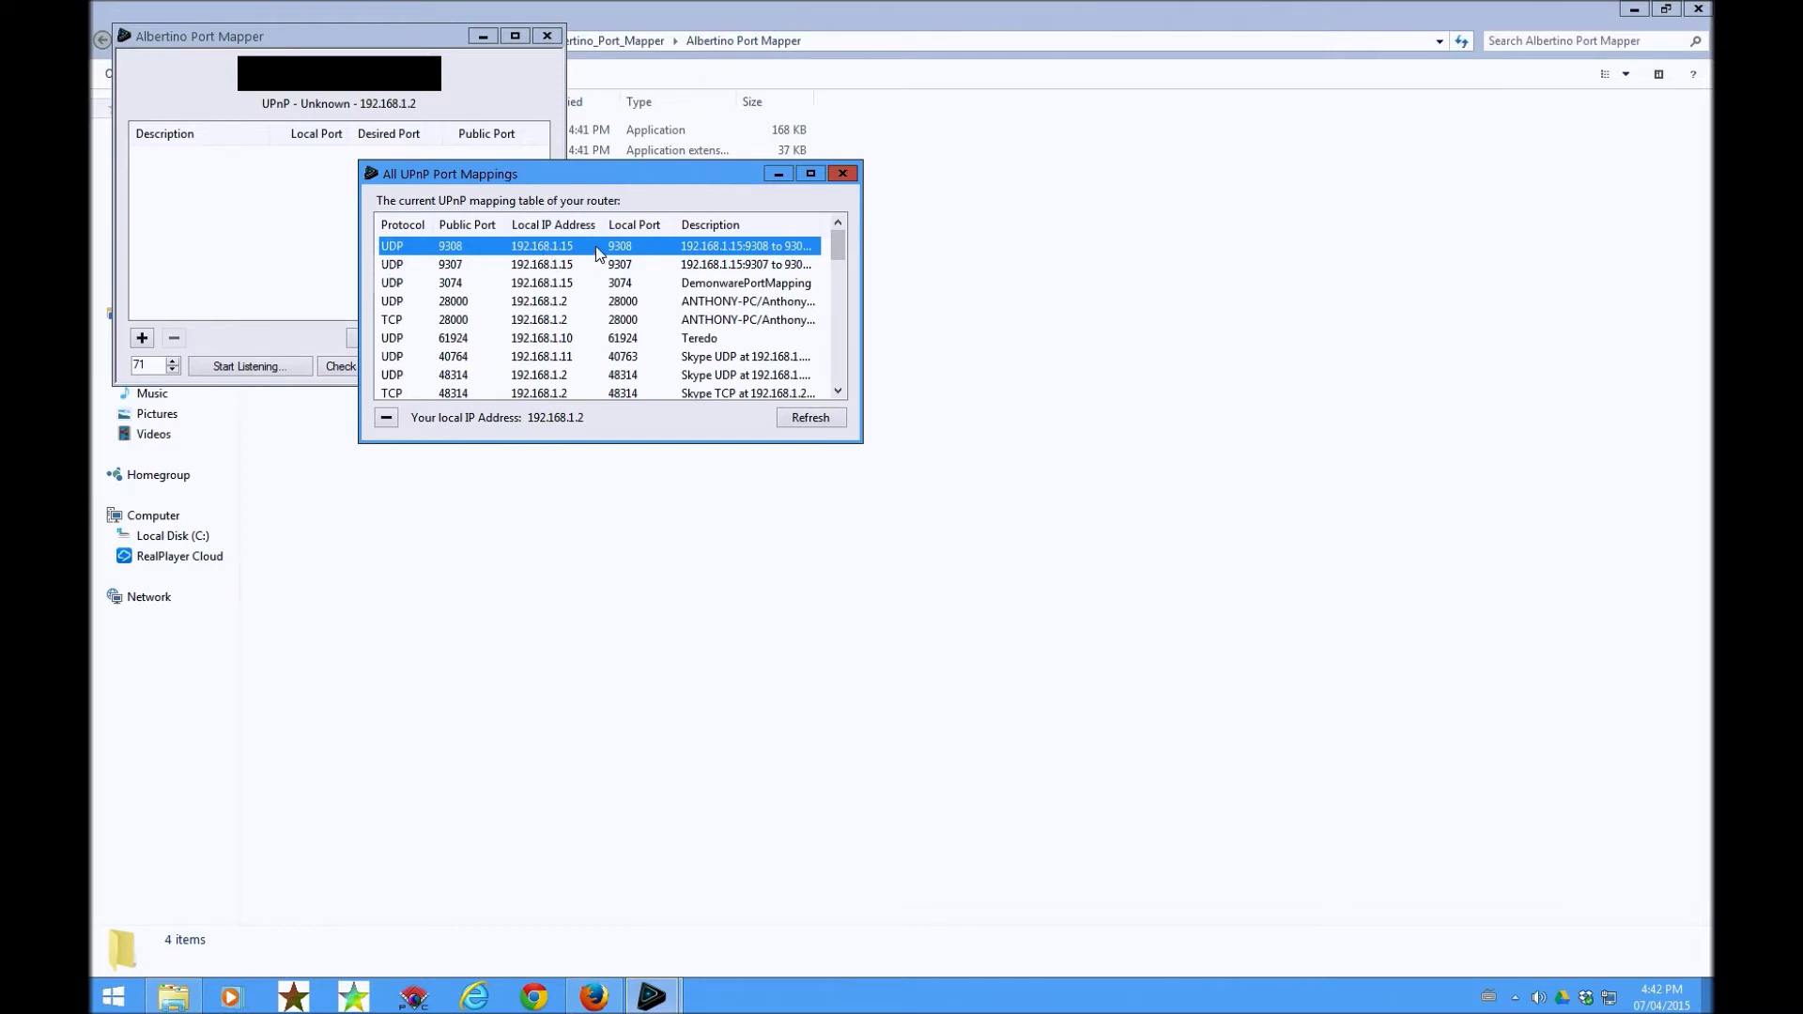
{"action": "left_click", "coordinate": [548, 303]}
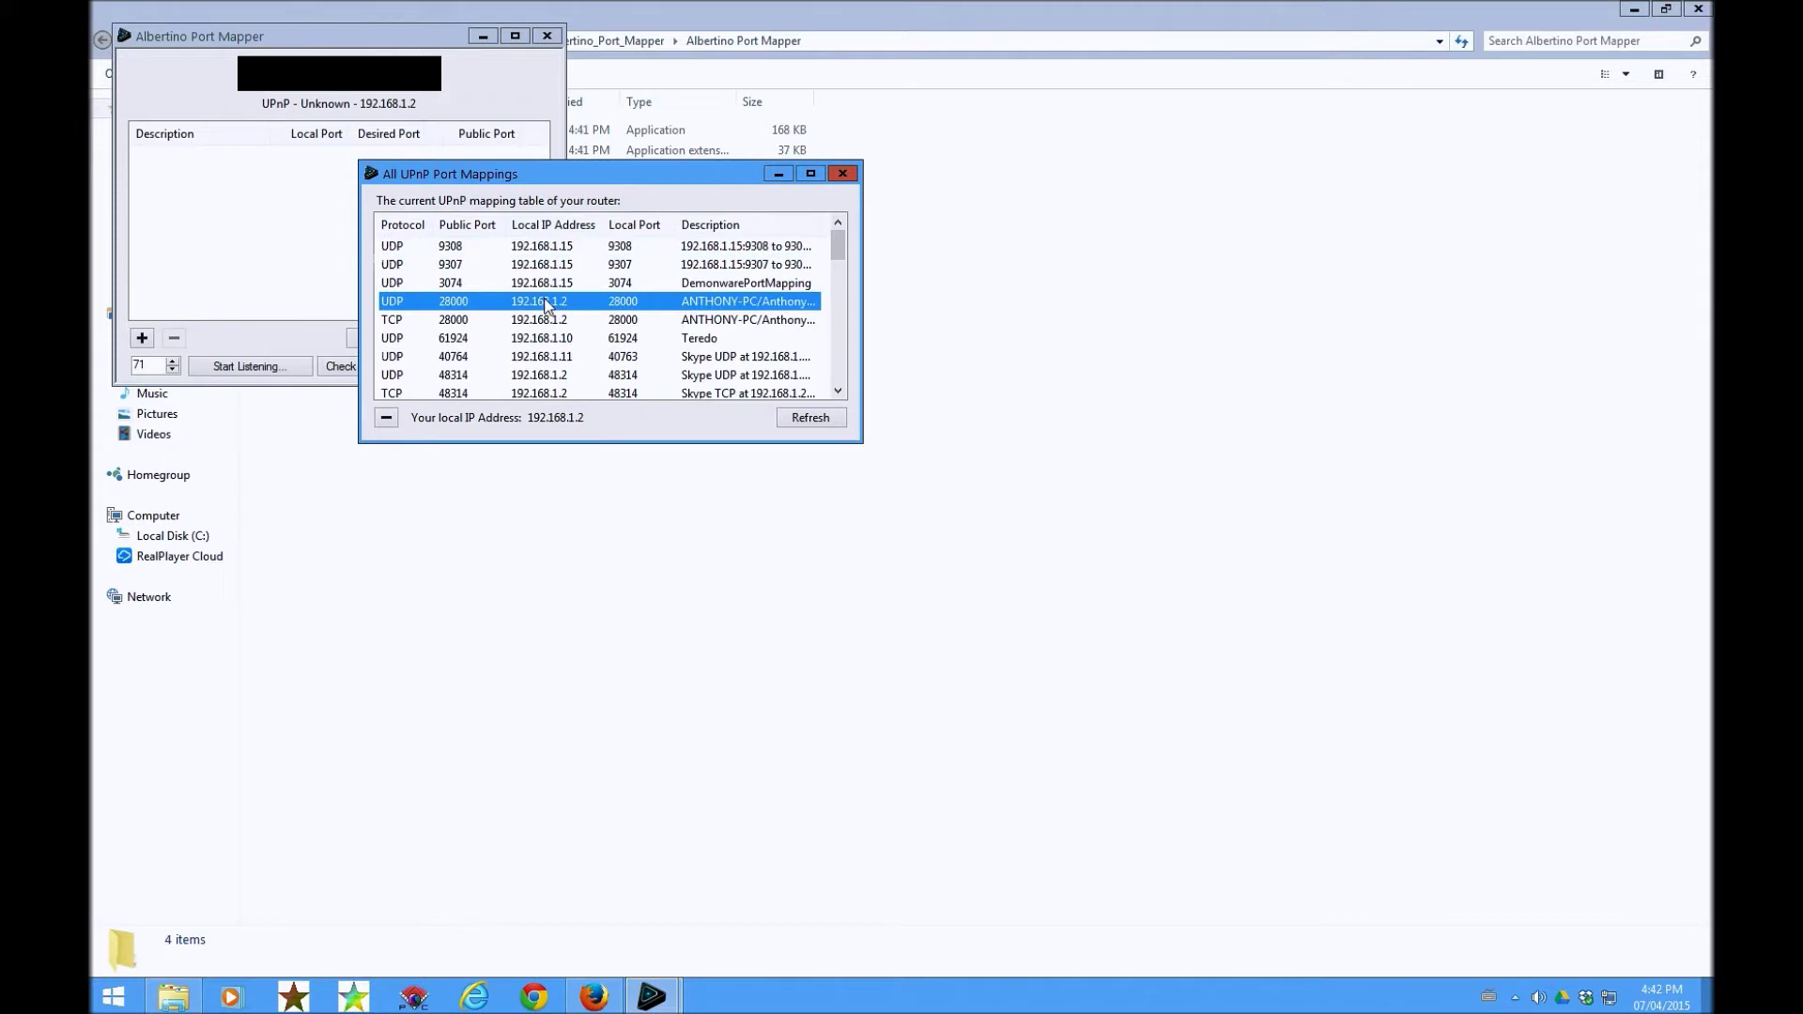
{"action": "left_click", "coordinate": [386, 418]}
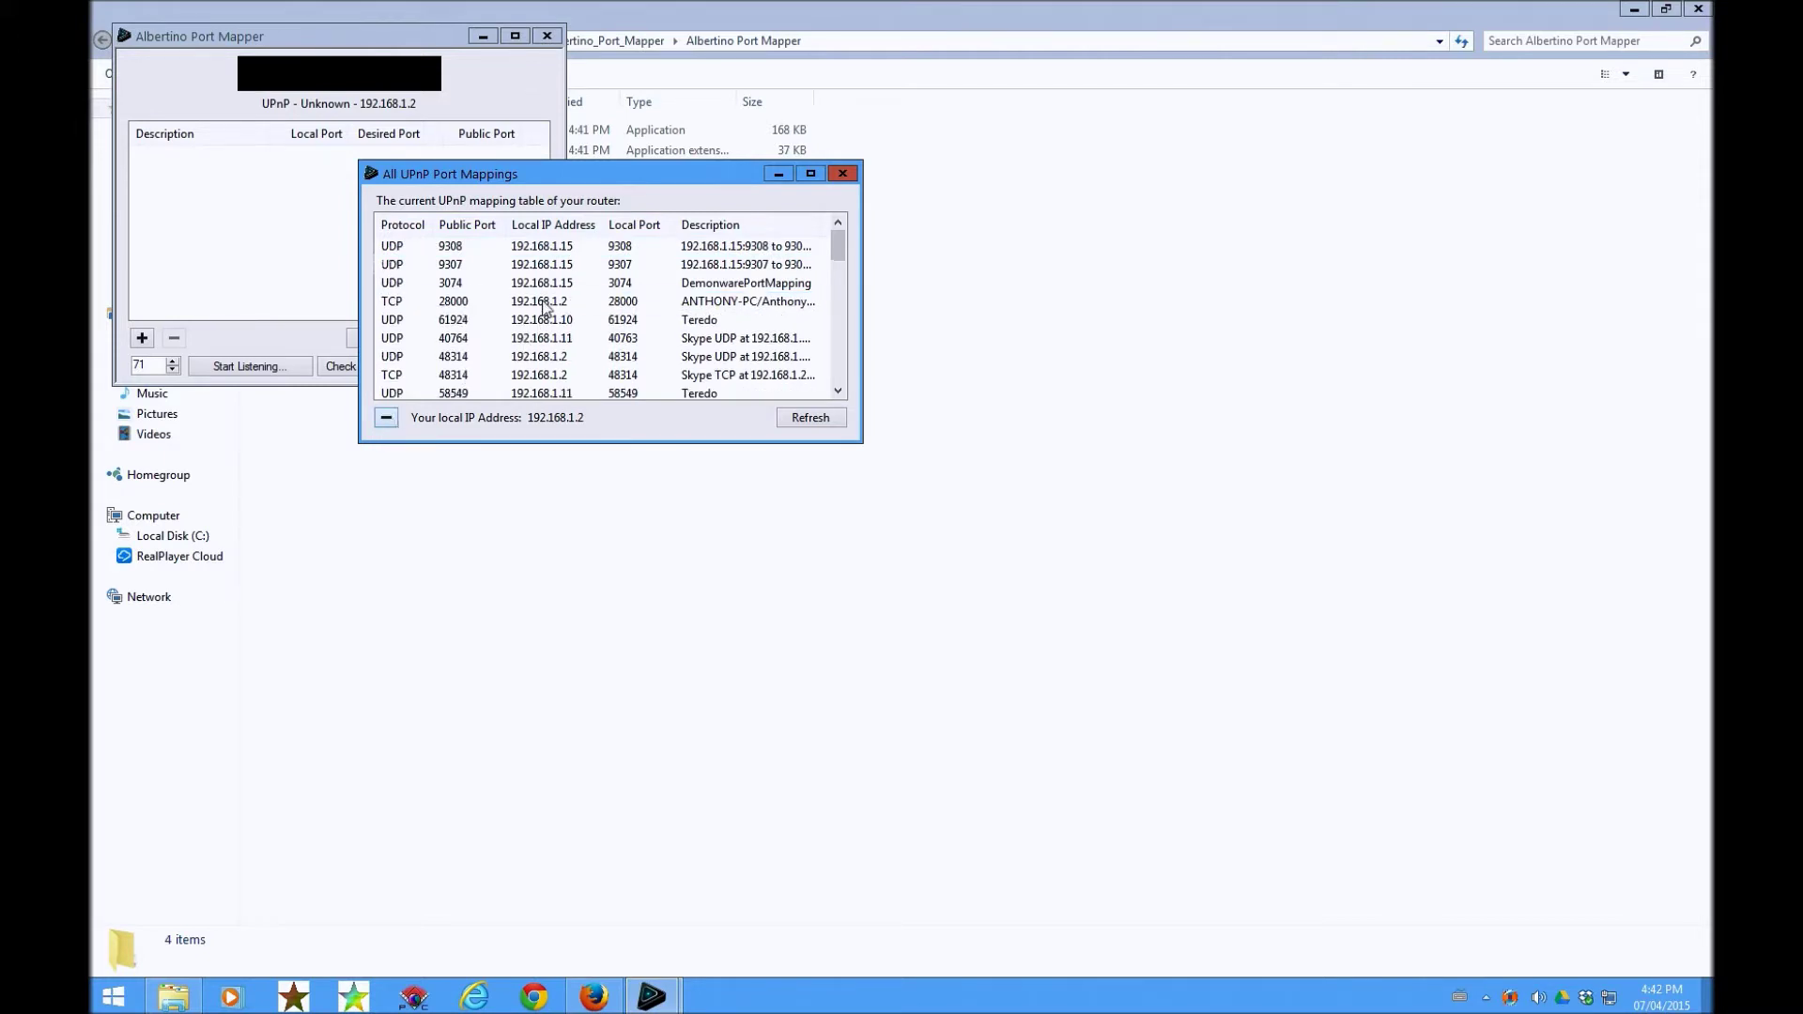
{"action": "left_click", "coordinate": [545, 306]}
{"action": "left_click", "coordinate": [386, 418]}
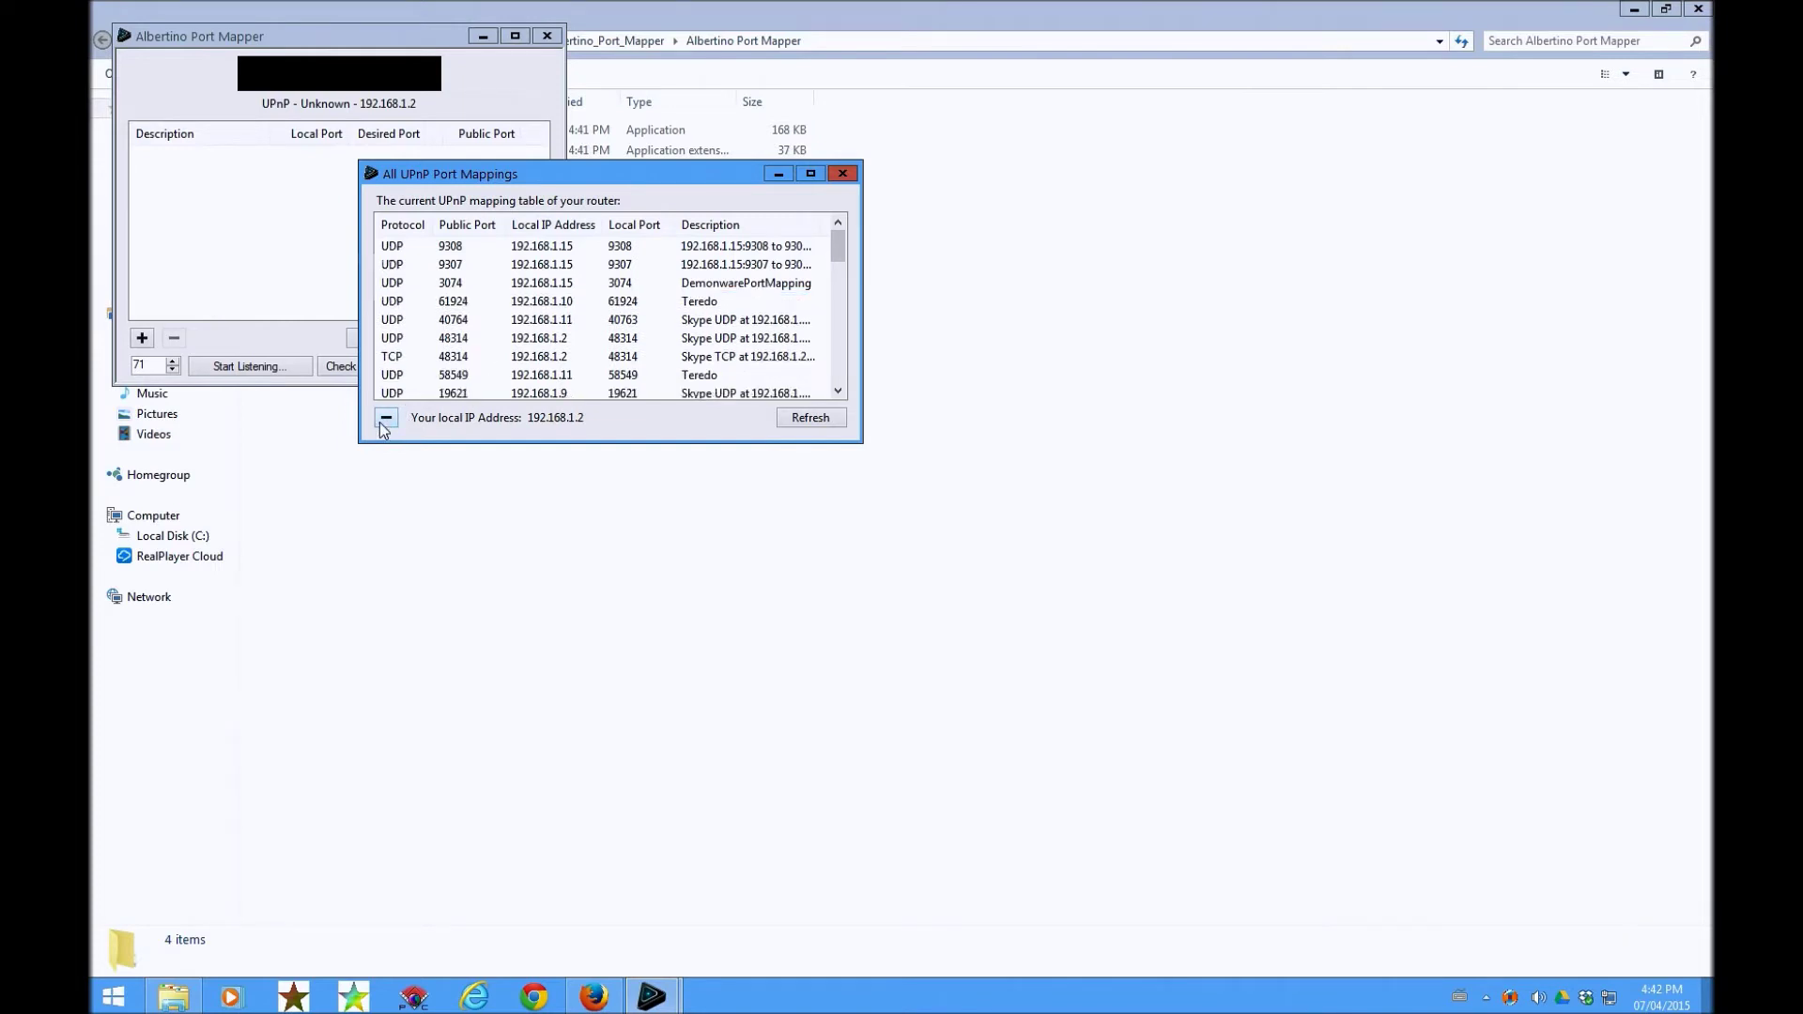
{"action": "left_click", "coordinate": [547, 341]}
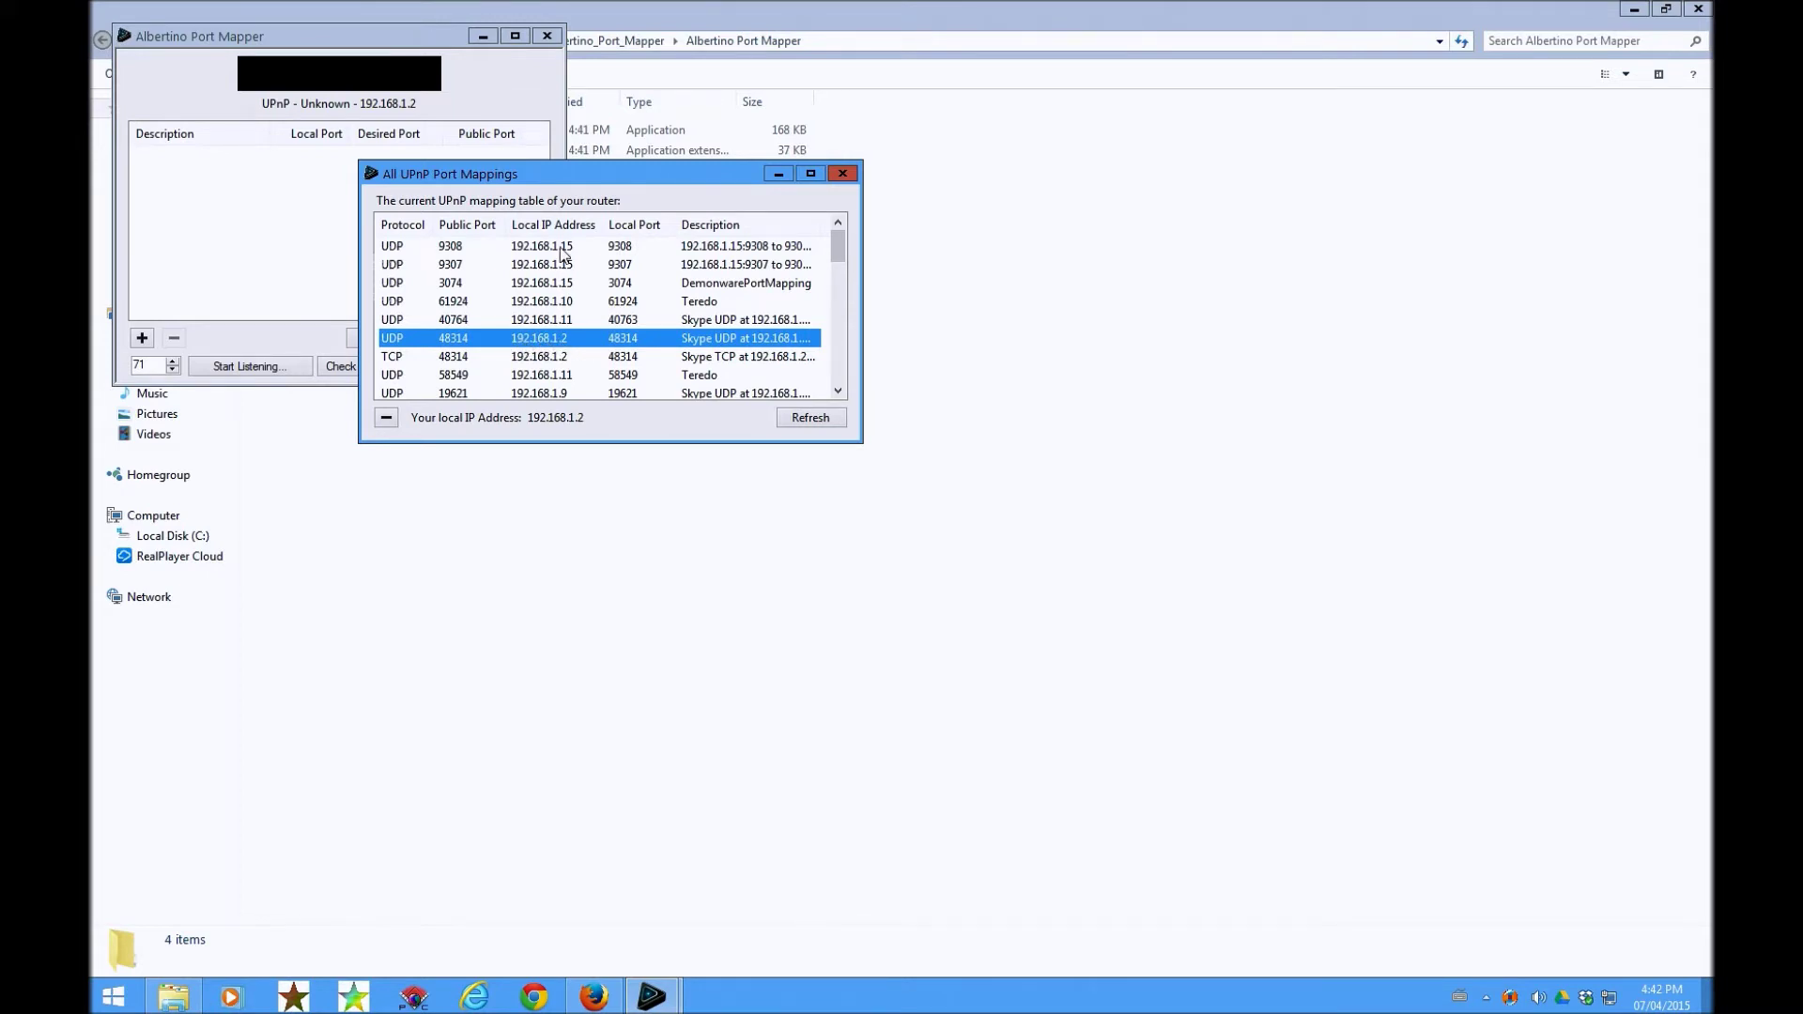
{"action": "left_click", "coordinate": [387, 418]}
{"action": "left_click", "coordinate": [493, 336]}
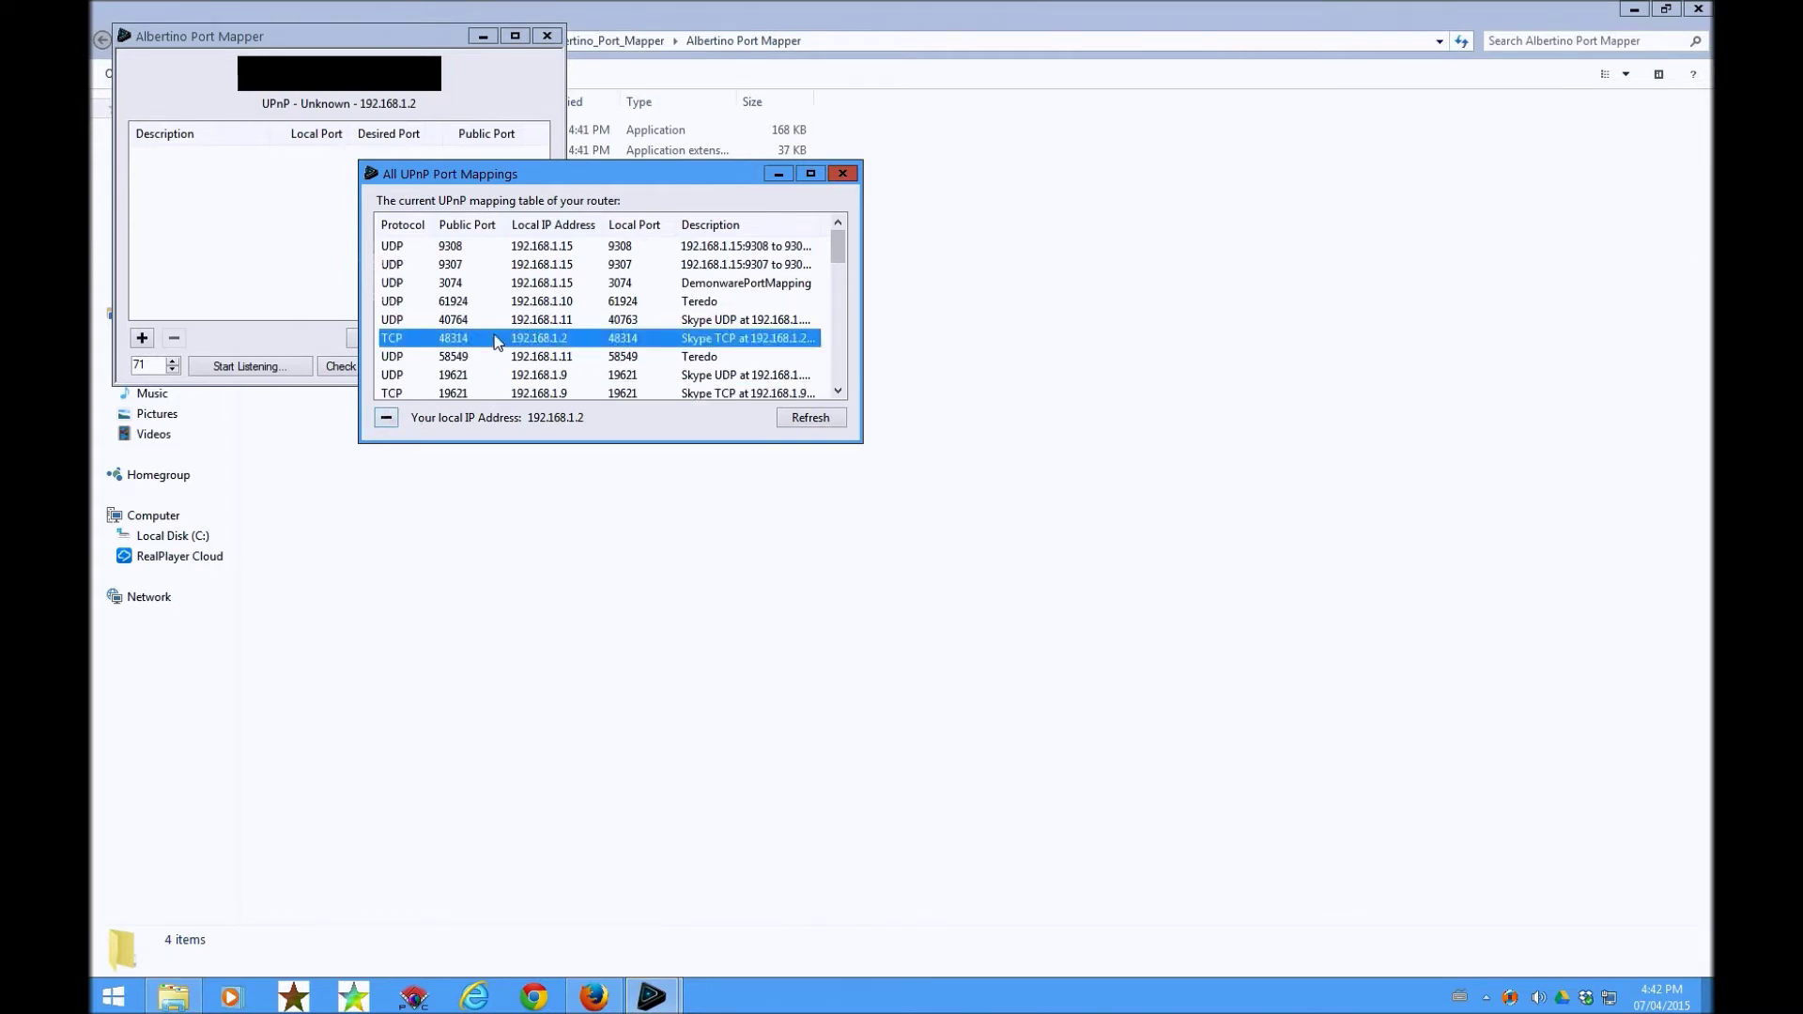
{"action": "left_click", "coordinate": [391, 419]}
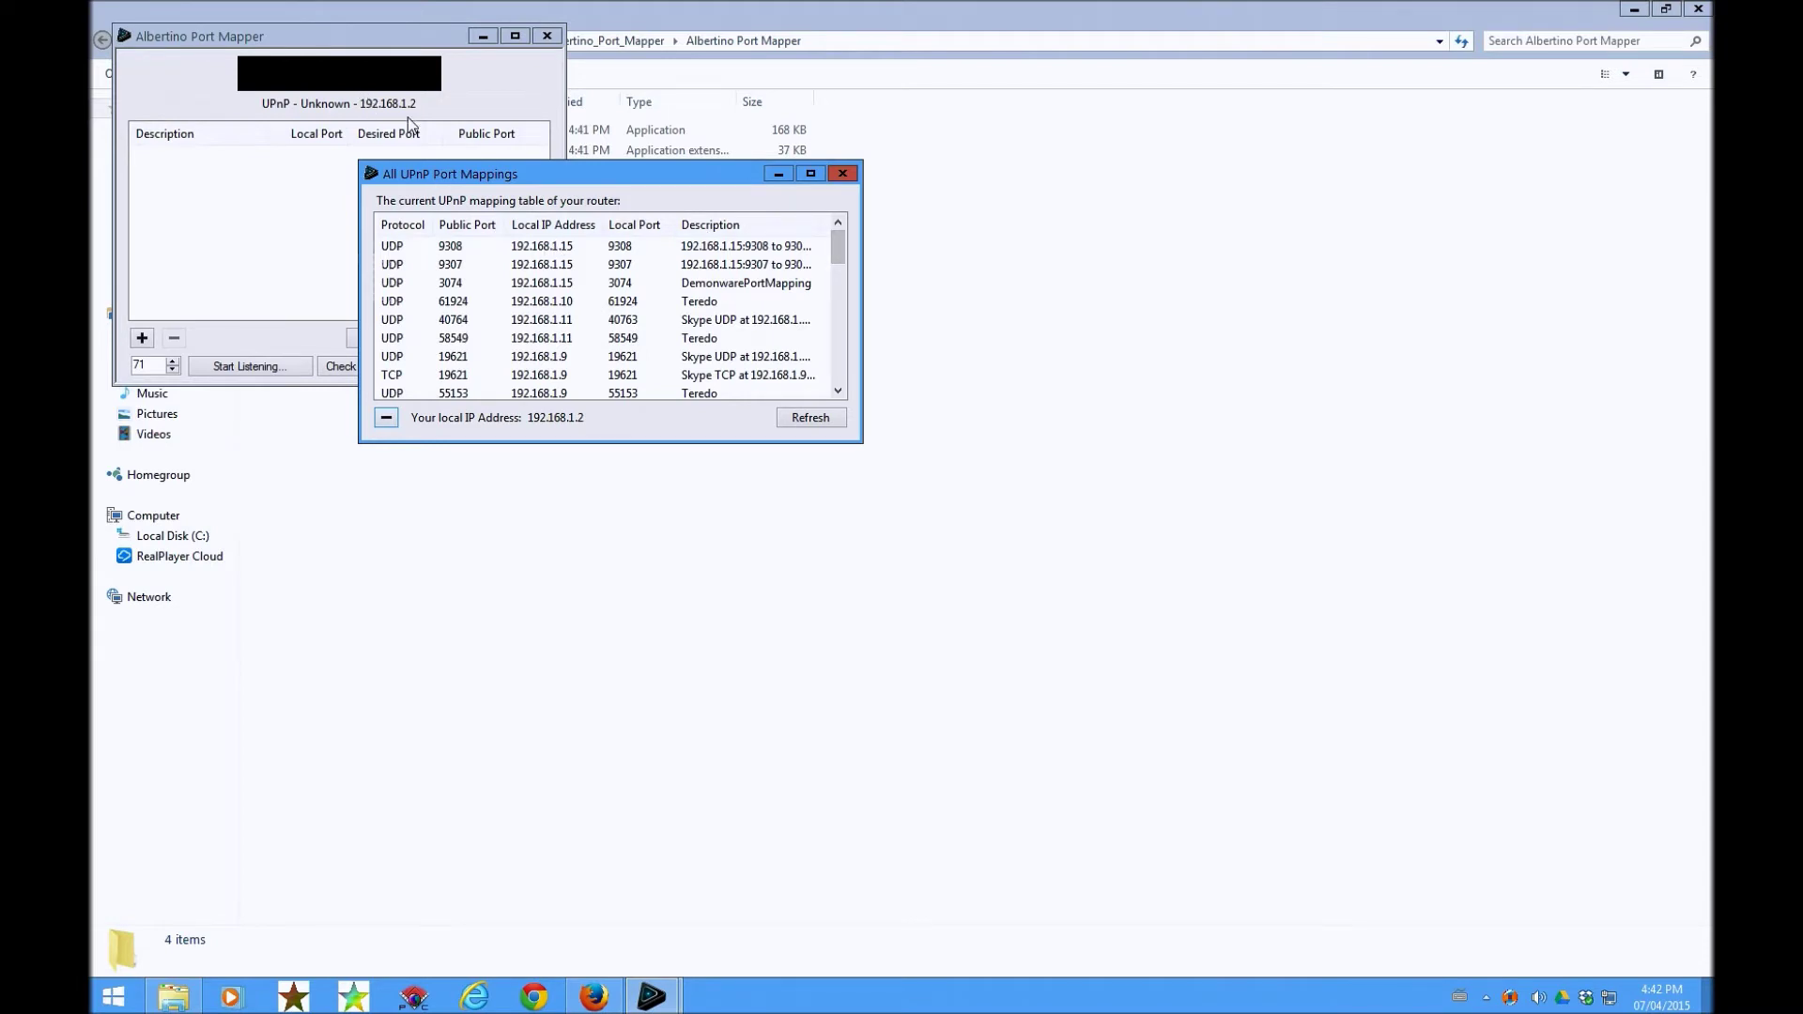
Delete the UDP and TCP 33976 mappings for 192.168.1.2 and close the table
{"action": "left_click_drag", "start_coordinate": [839, 242], "coordinate": [832, 356]}
{"action": "left_click", "coordinate": [538, 360]}
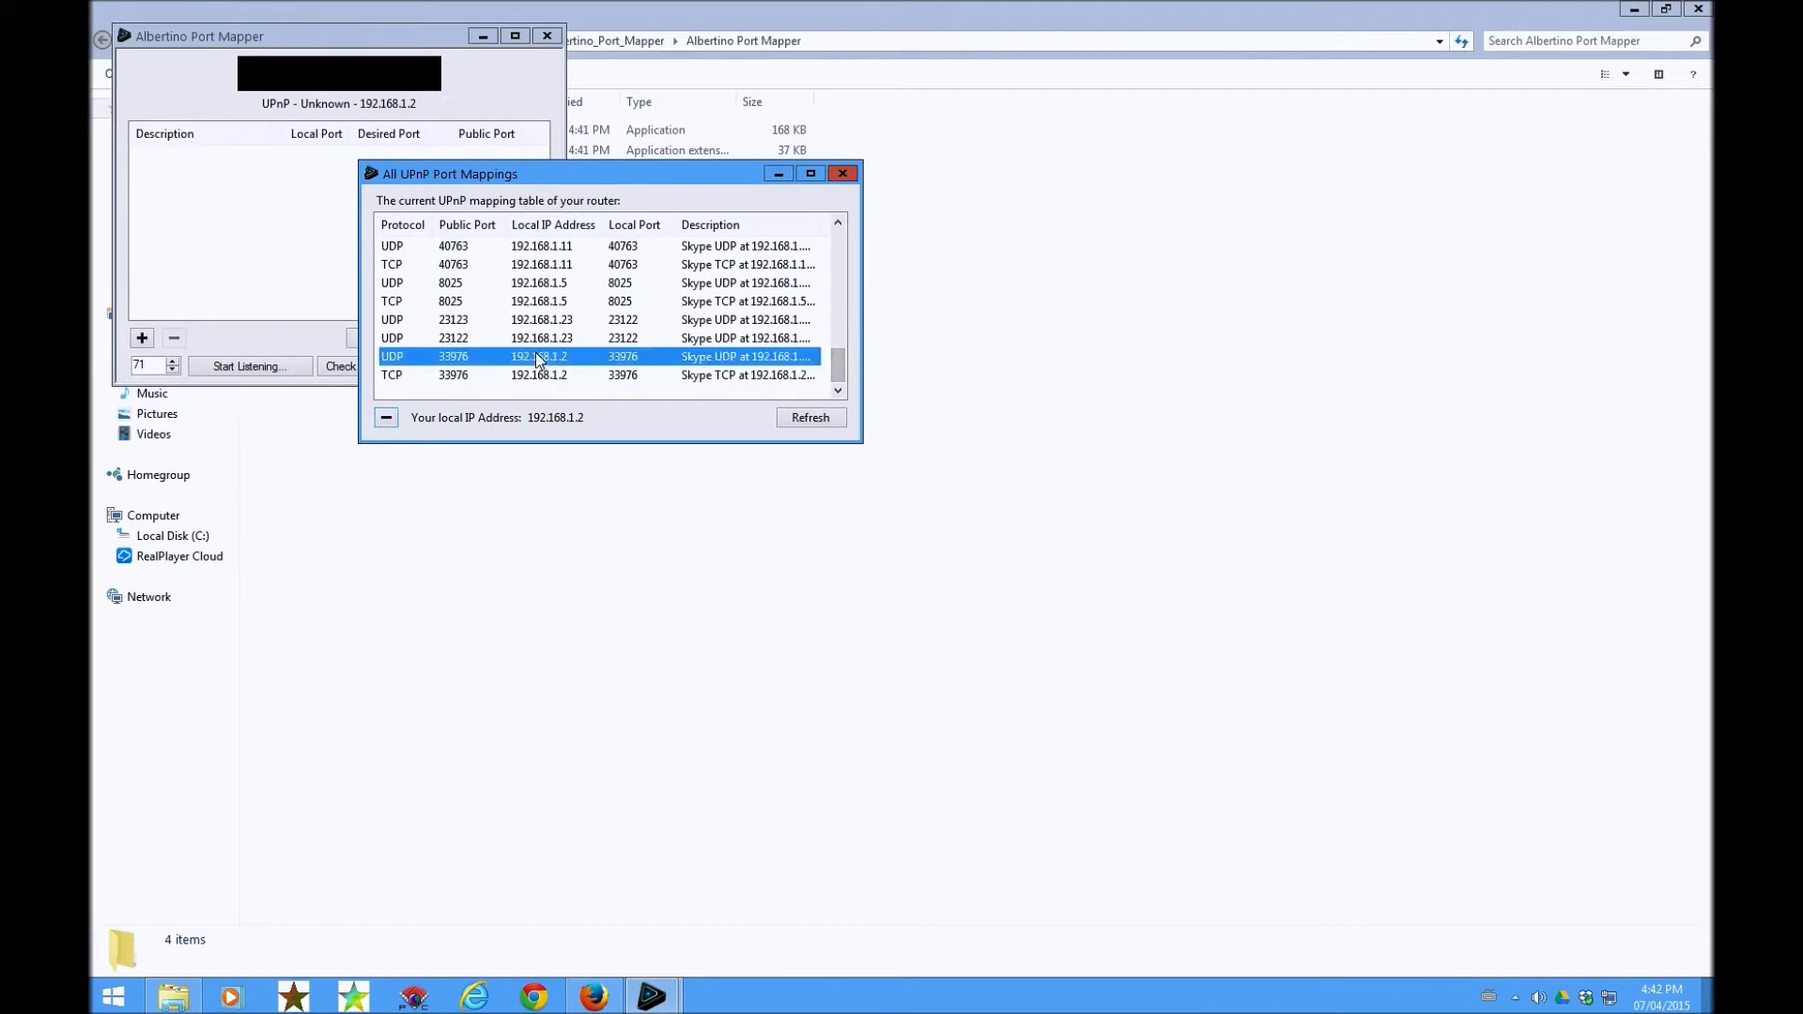
{"action": "left_click", "coordinate": [387, 417]}
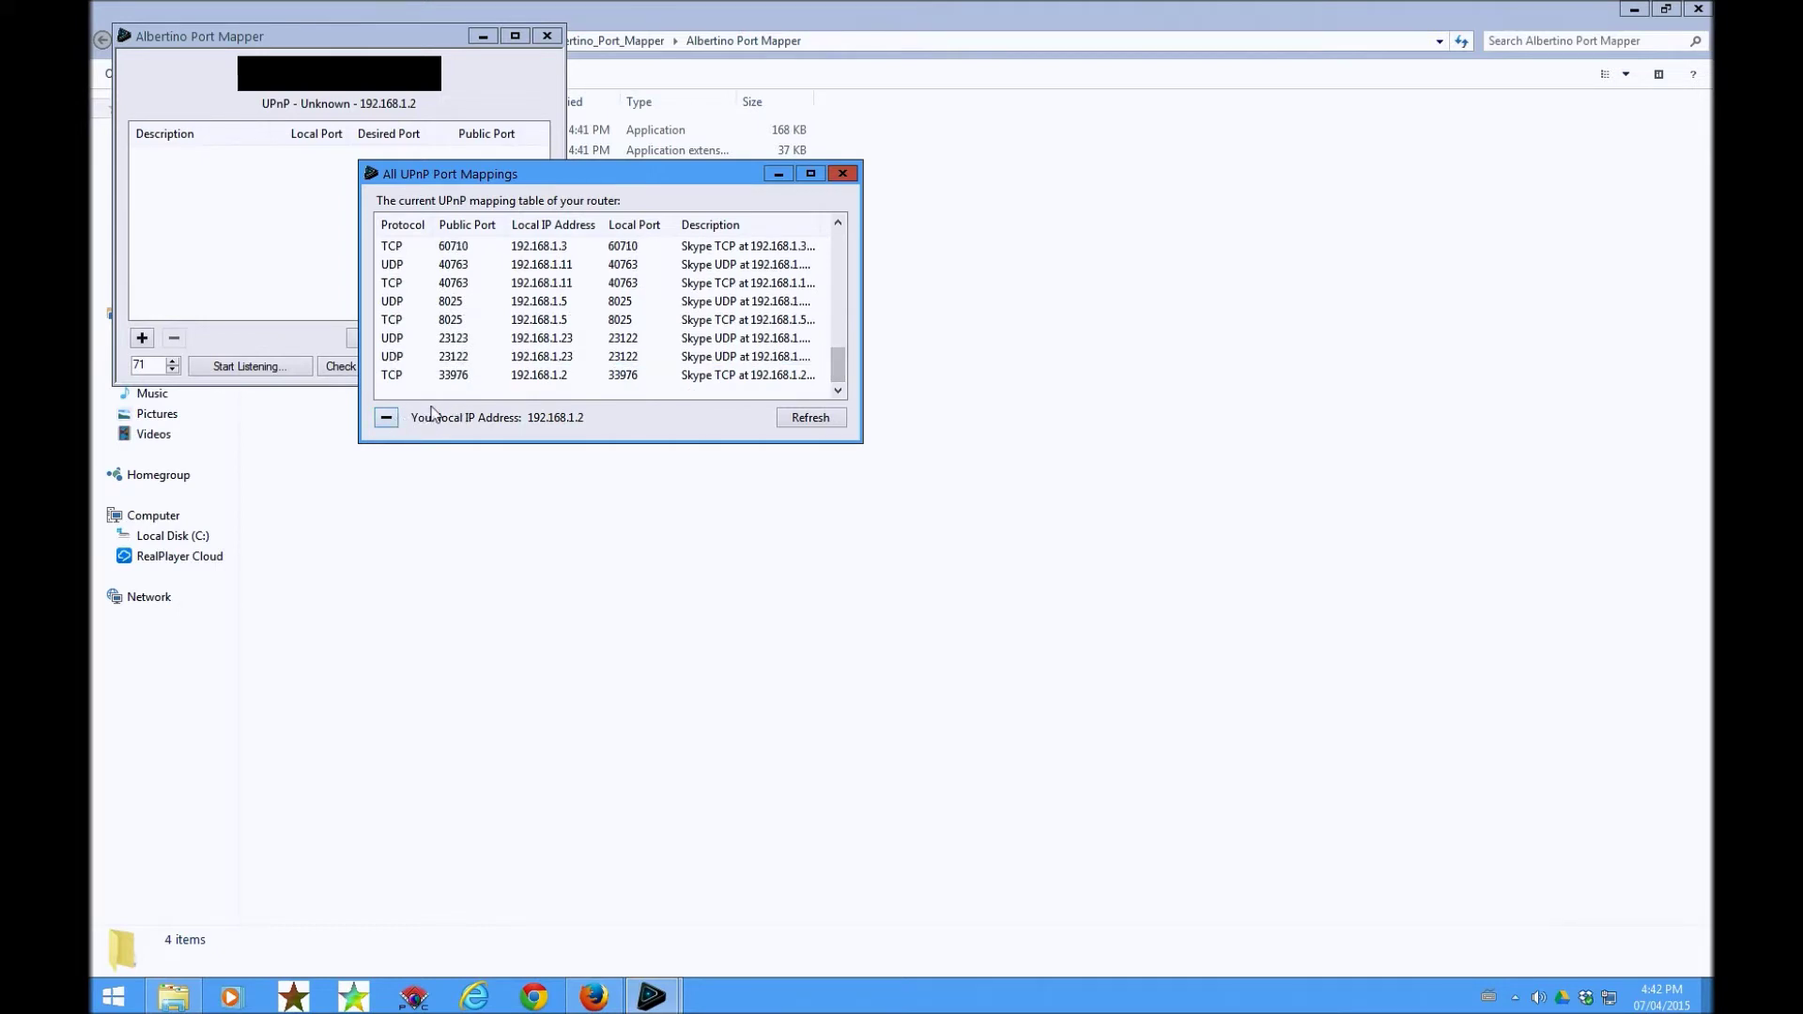
{"action": "left_click", "coordinate": [515, 376]}
{"action": "left_click", "coordinate": [385, 418]}
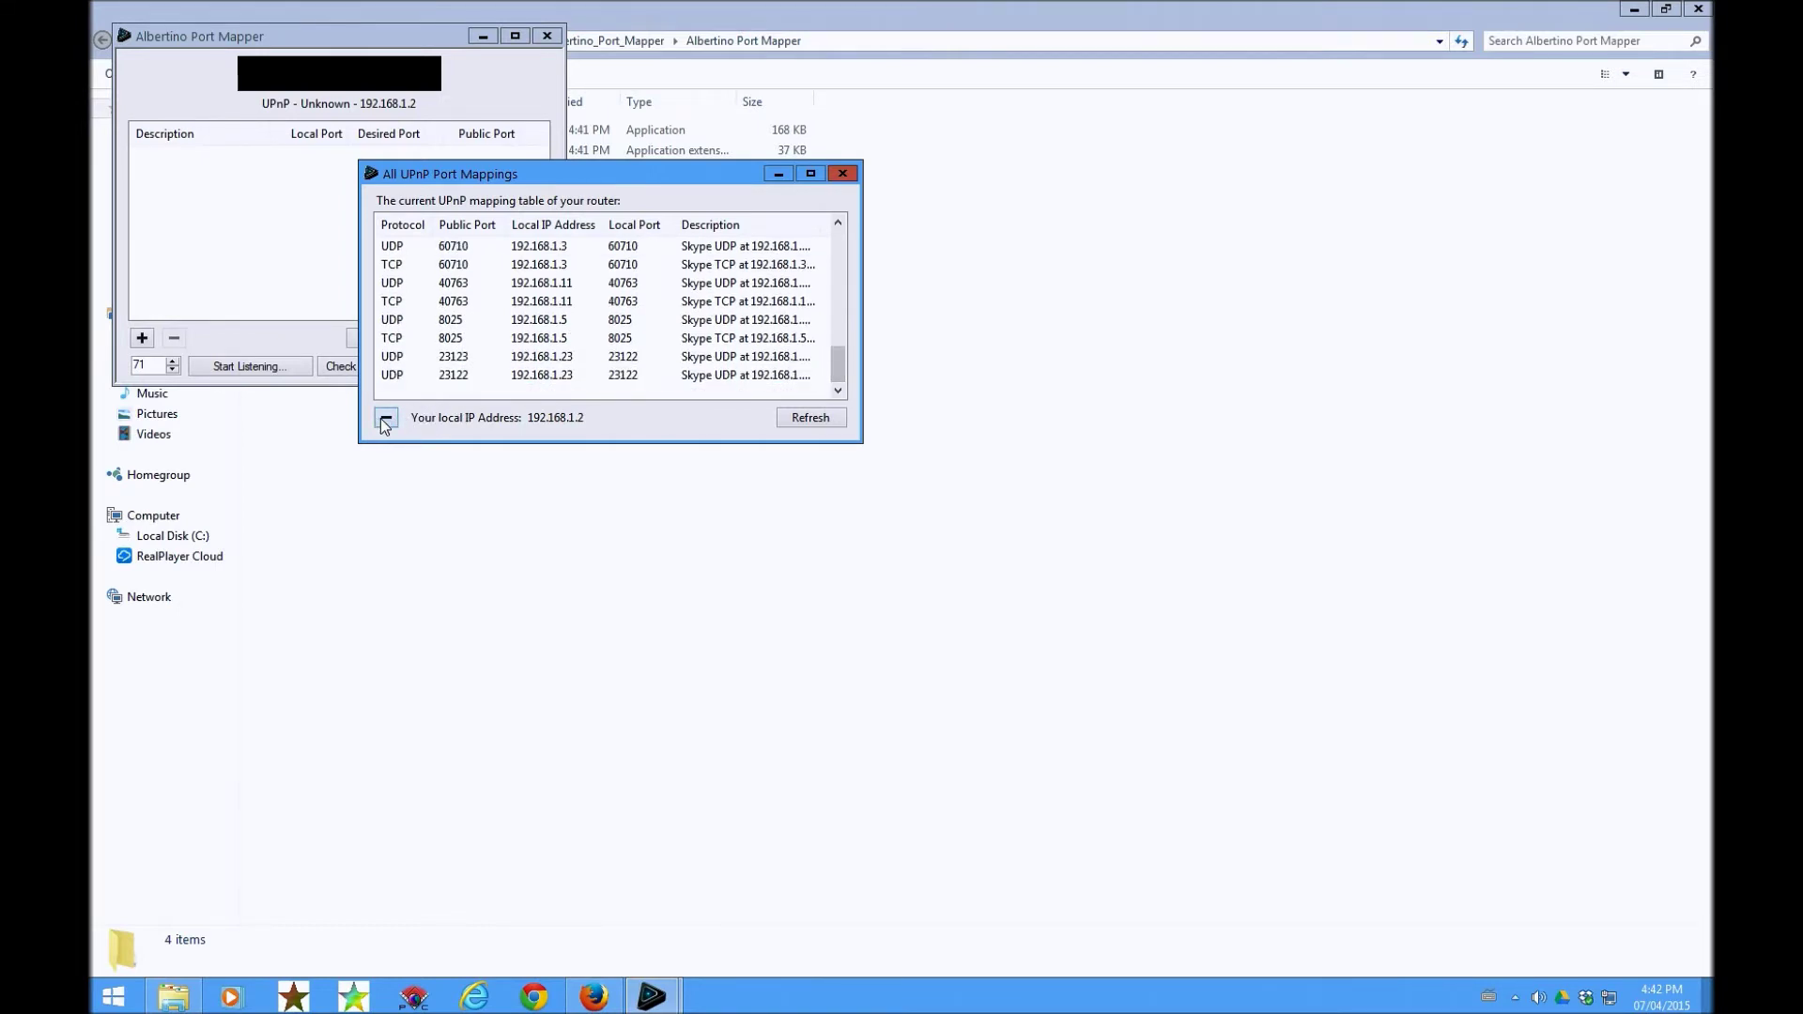
{"action": "left_click_drag", "start_coordinate": [838, 369], "coordinate": [859, 235]}
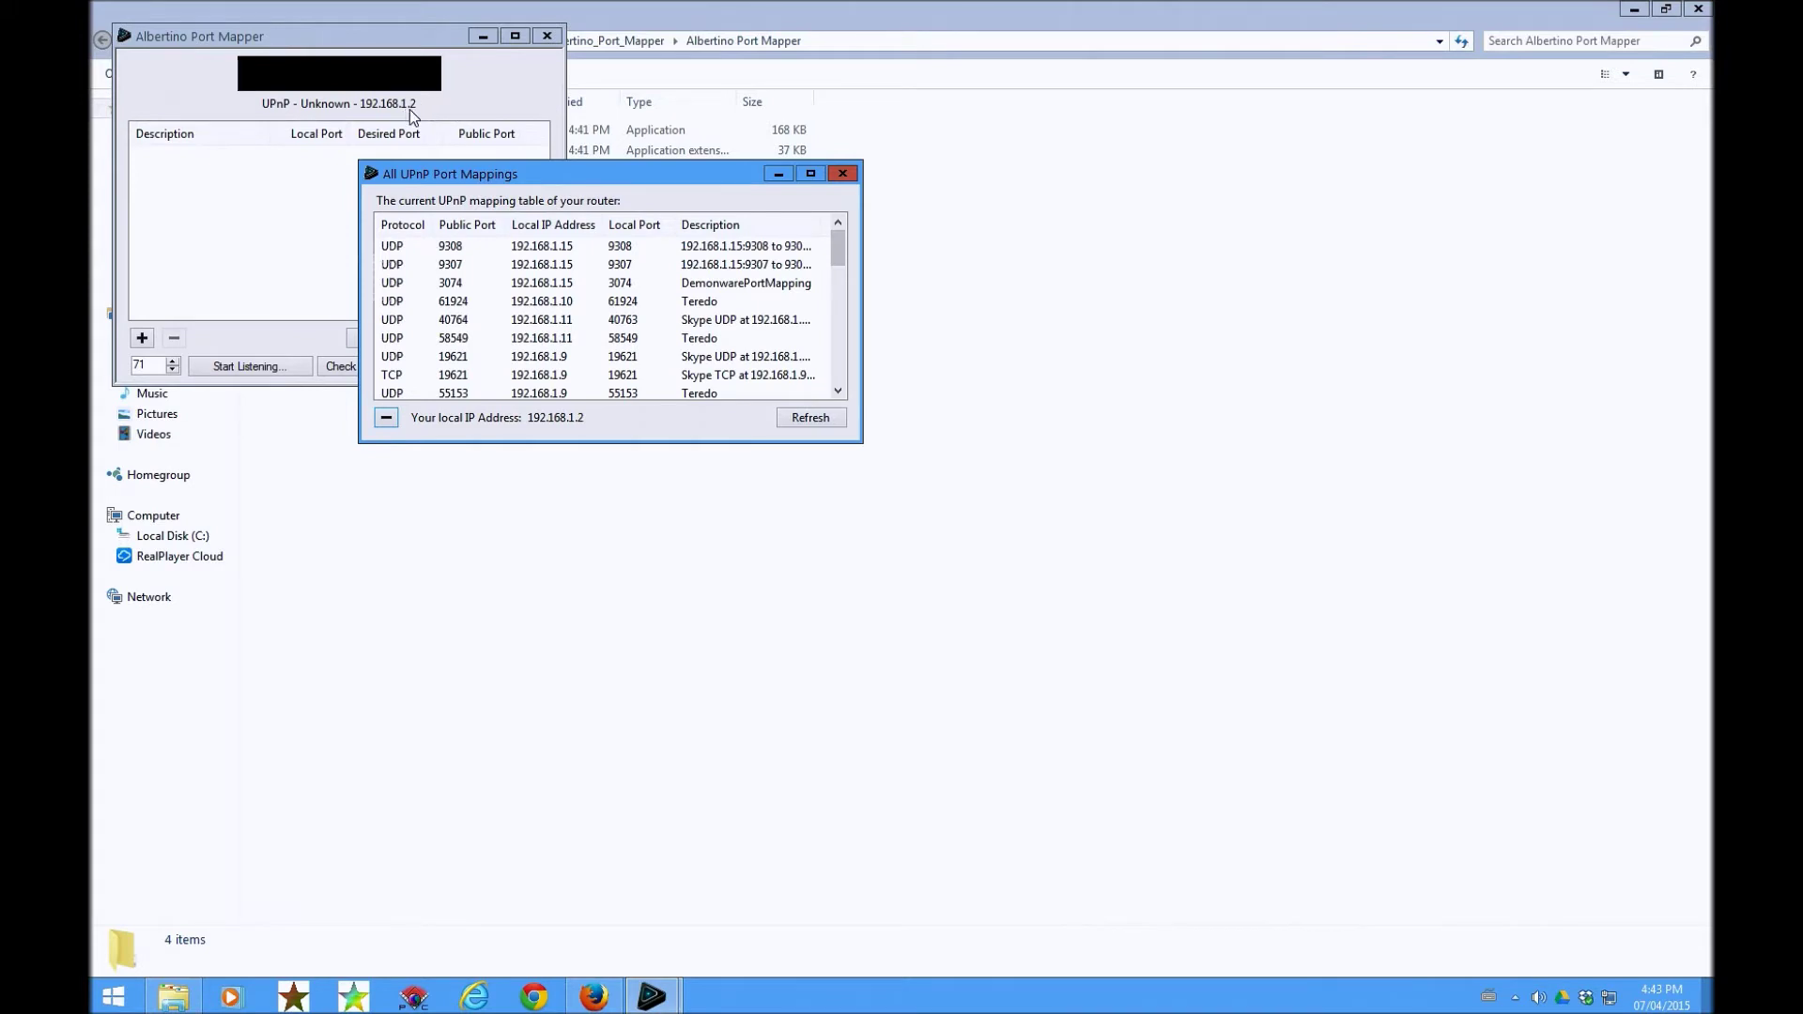
{"action": "left_click", "coordinate": [851, 178]}
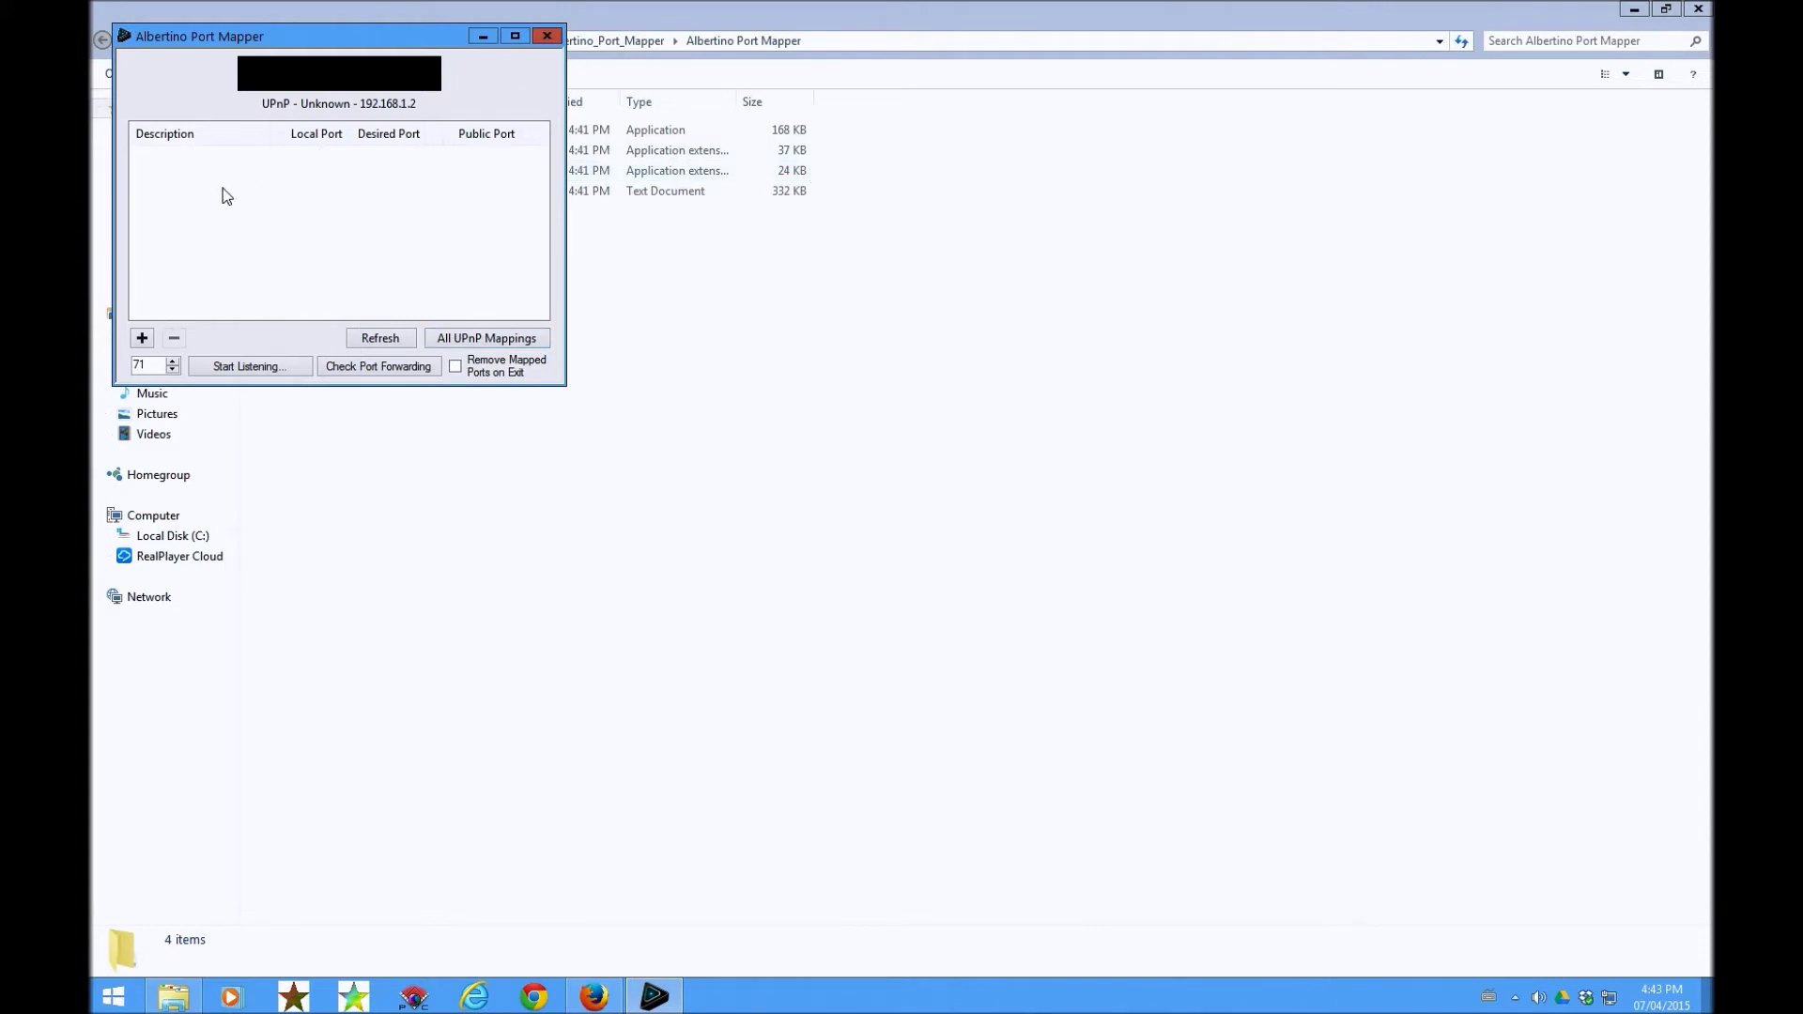
Add a mapping named MBU0 forwarding local port 28000 over TCP and UDP
{"action": "left_click", "coordinate": [143, 338]}
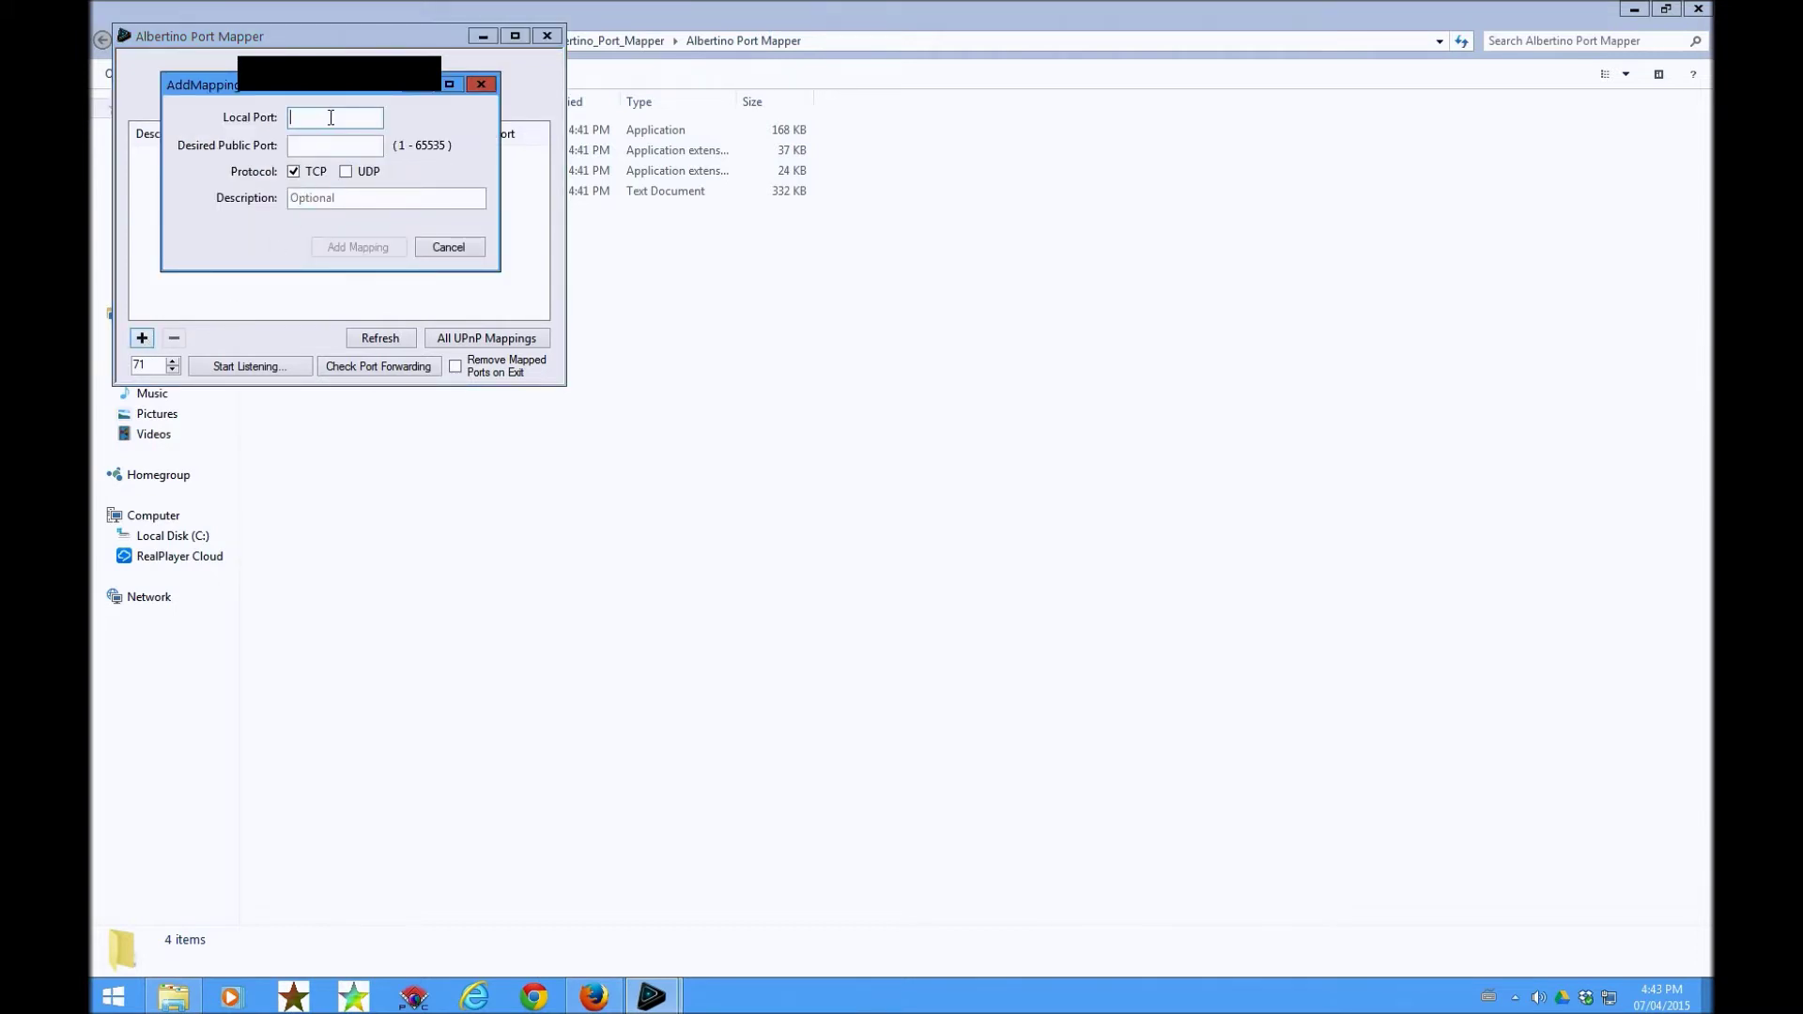
{"action": "type", "text": "28000"}
{"action": "left_click", "coordinate": [346, 172]}
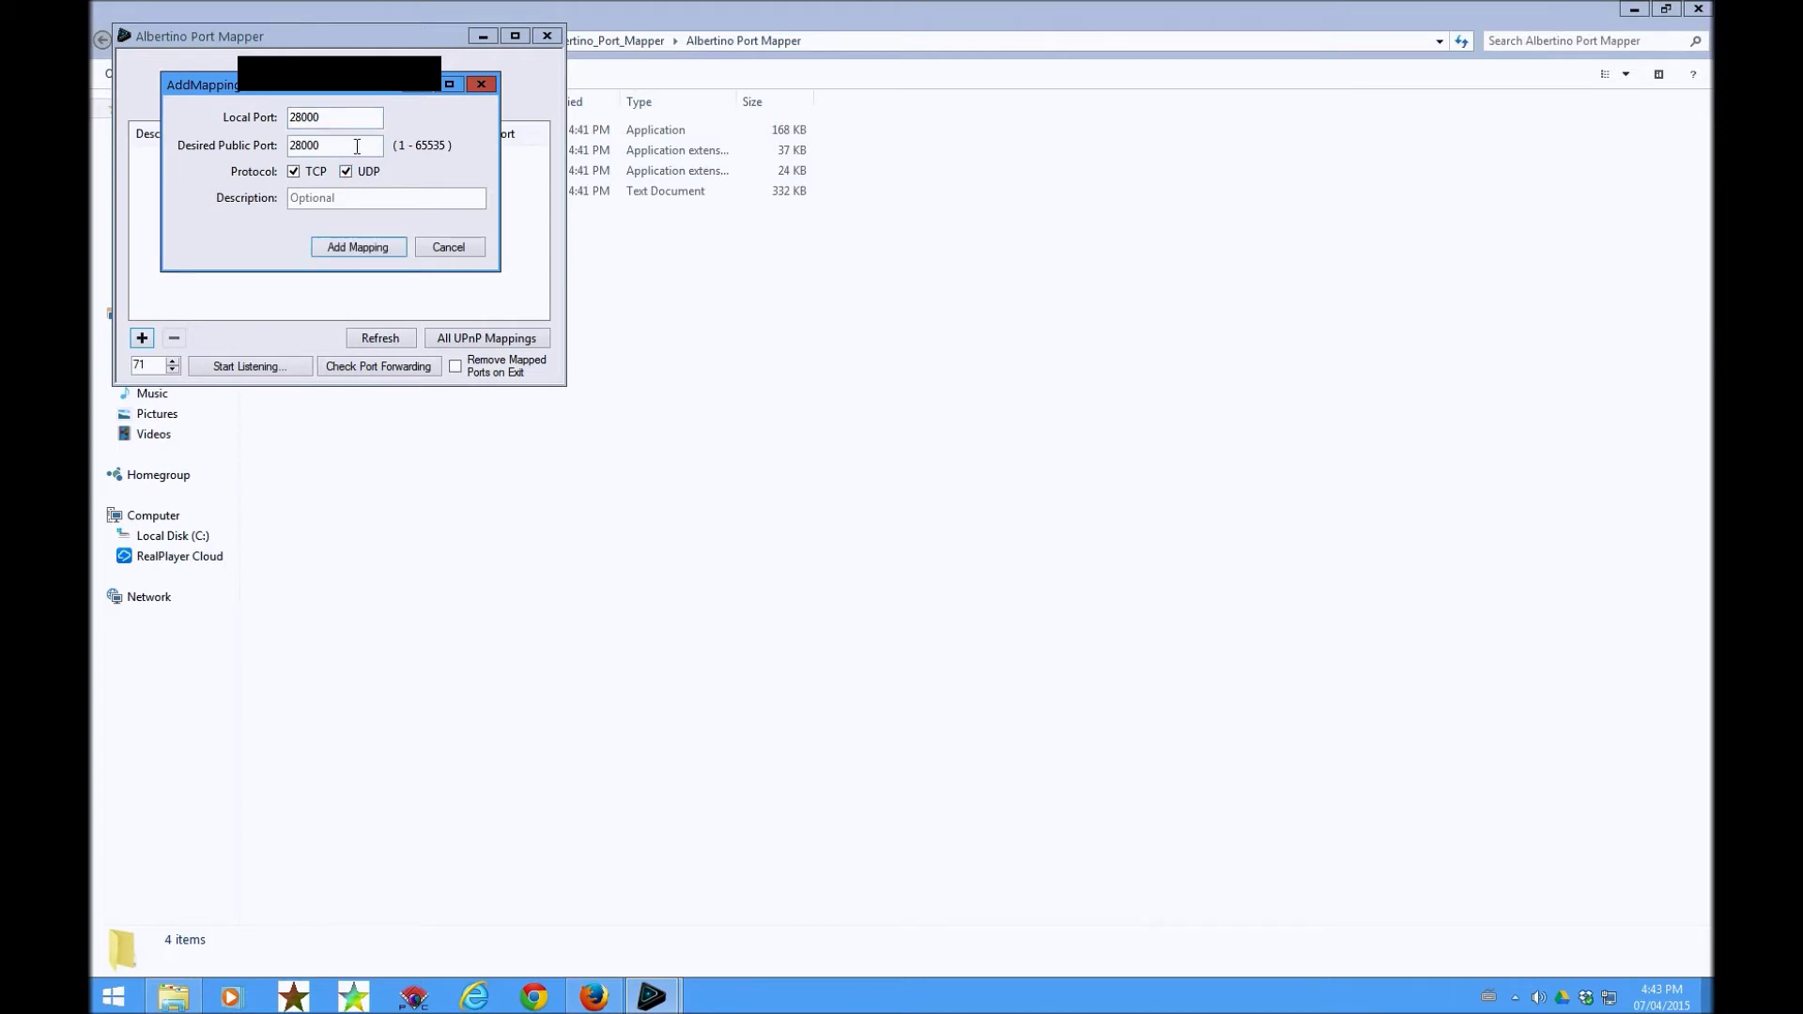
{"action": "left_click", "coordinate": [319, 198]}
{"action": "type", "text": "MBU0"}
{"action": "left_click", "coordinate": [331, 252]}
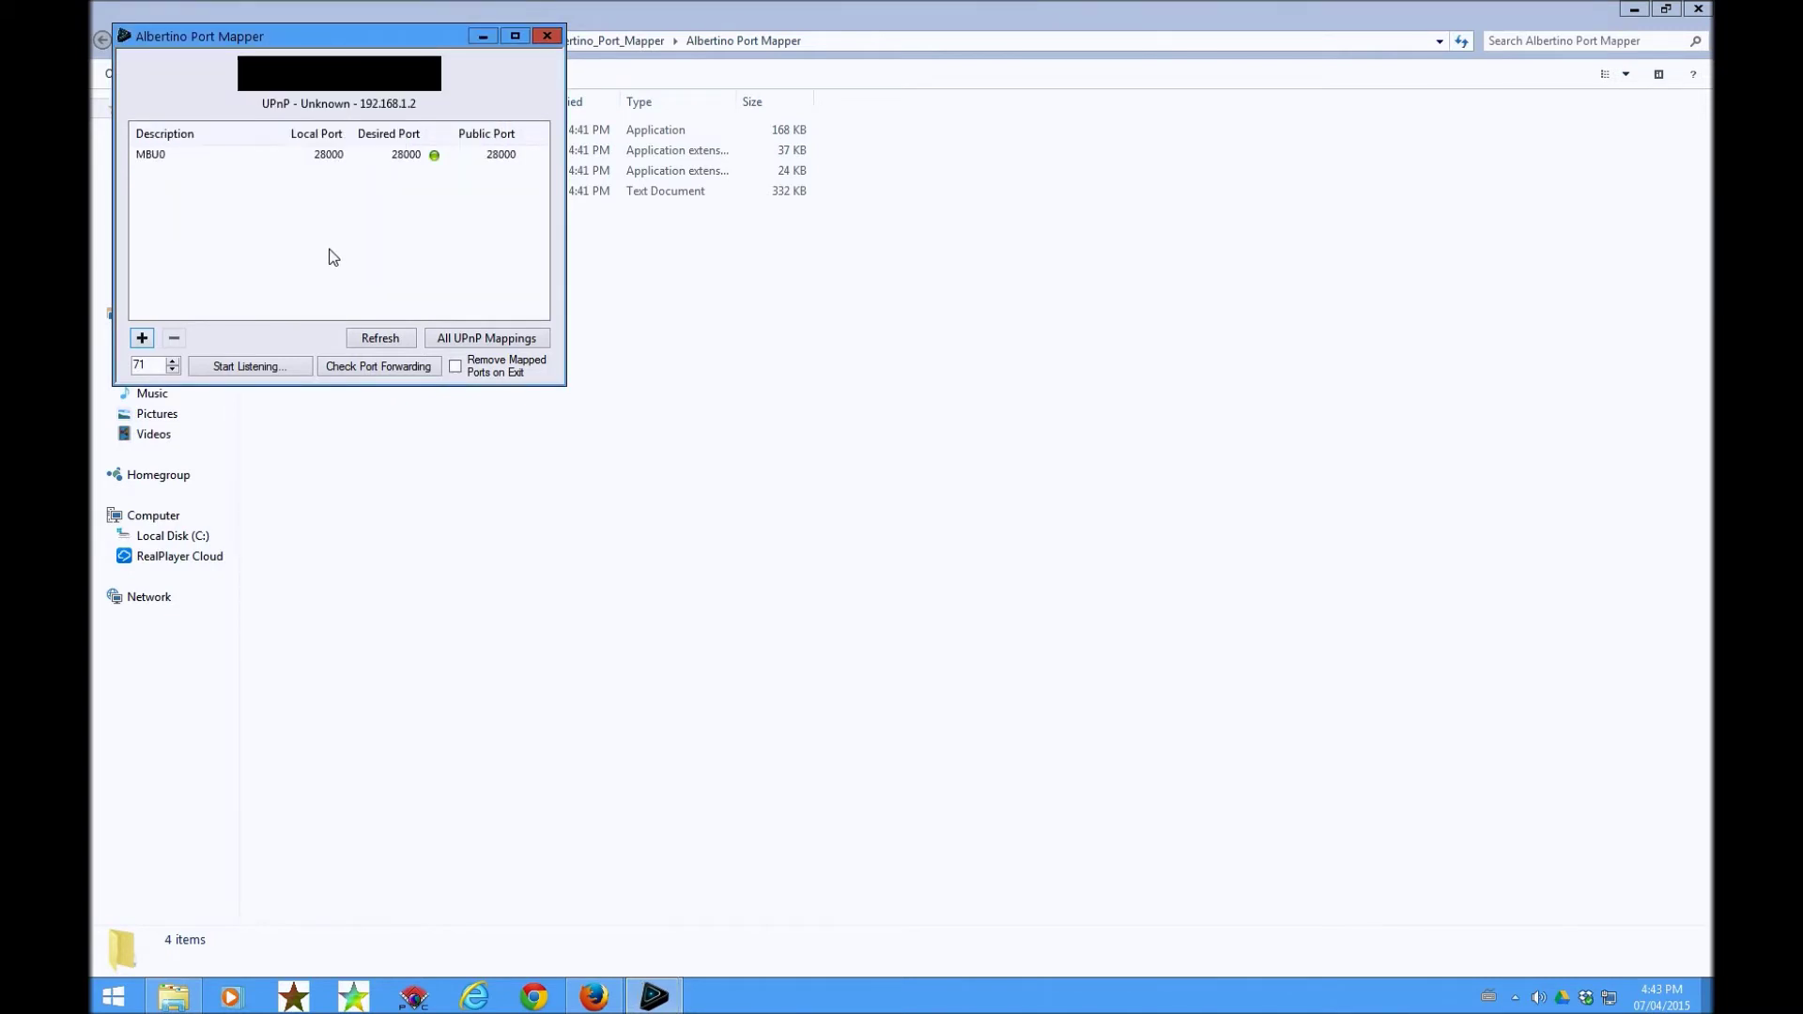
Select the new MBU0 mapping to check its status
{"action": "left_click", "coordinate": [436, 156]}
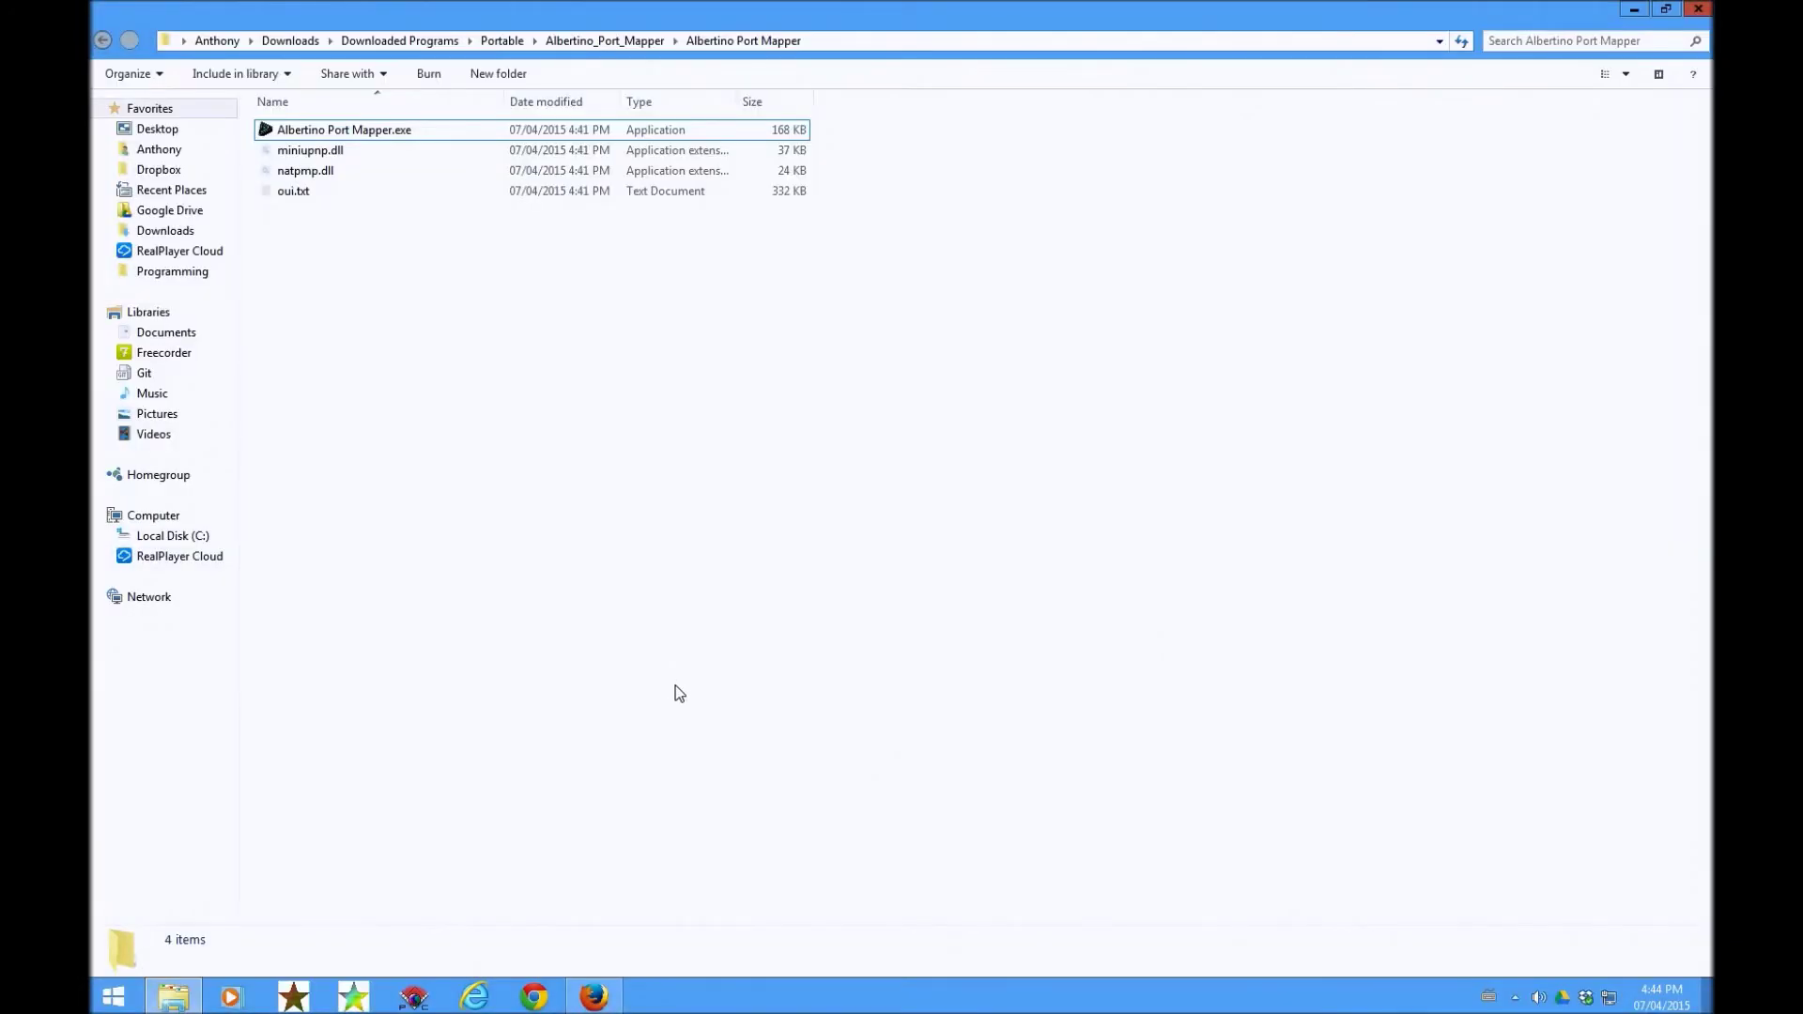
Close Explorer and Firefox, then launch Marble Blast Ultra 1.8 Dev Build 8 from its desktop folder
{"action": "left_click", "coordinate": [1699, 10]}
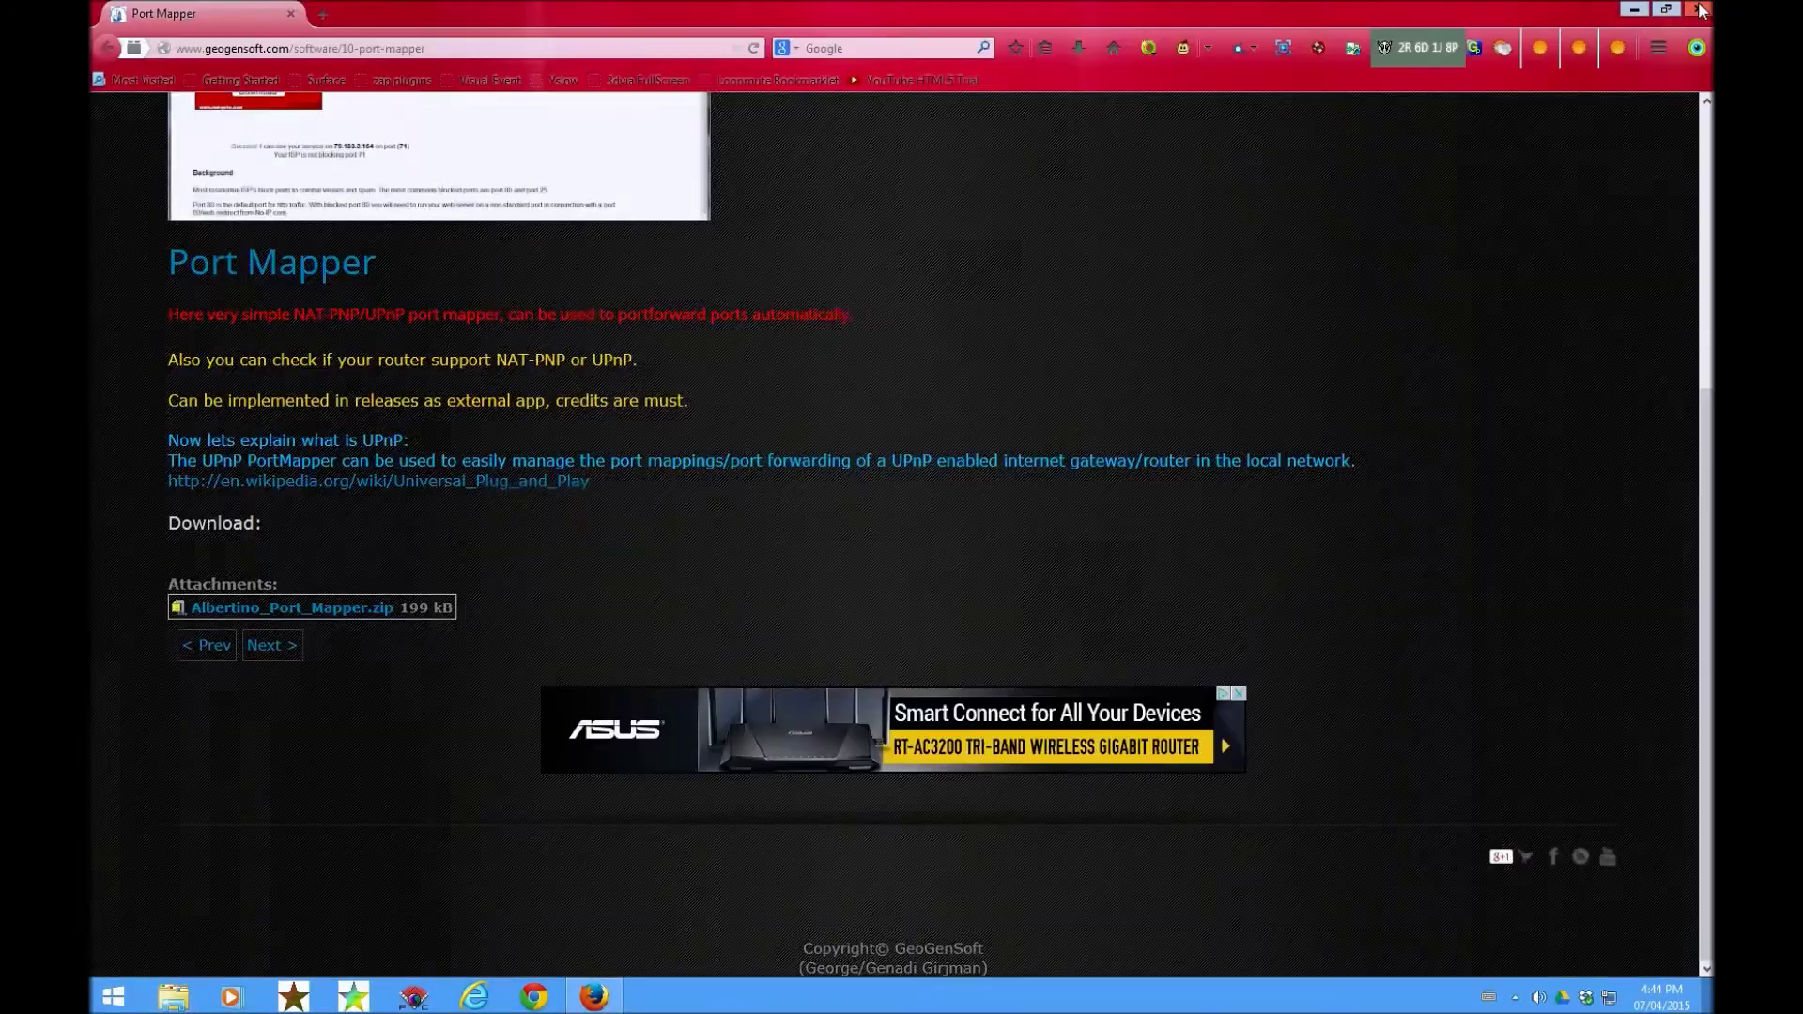
{"action": "left_click", "coordinate": [1699, 10]}
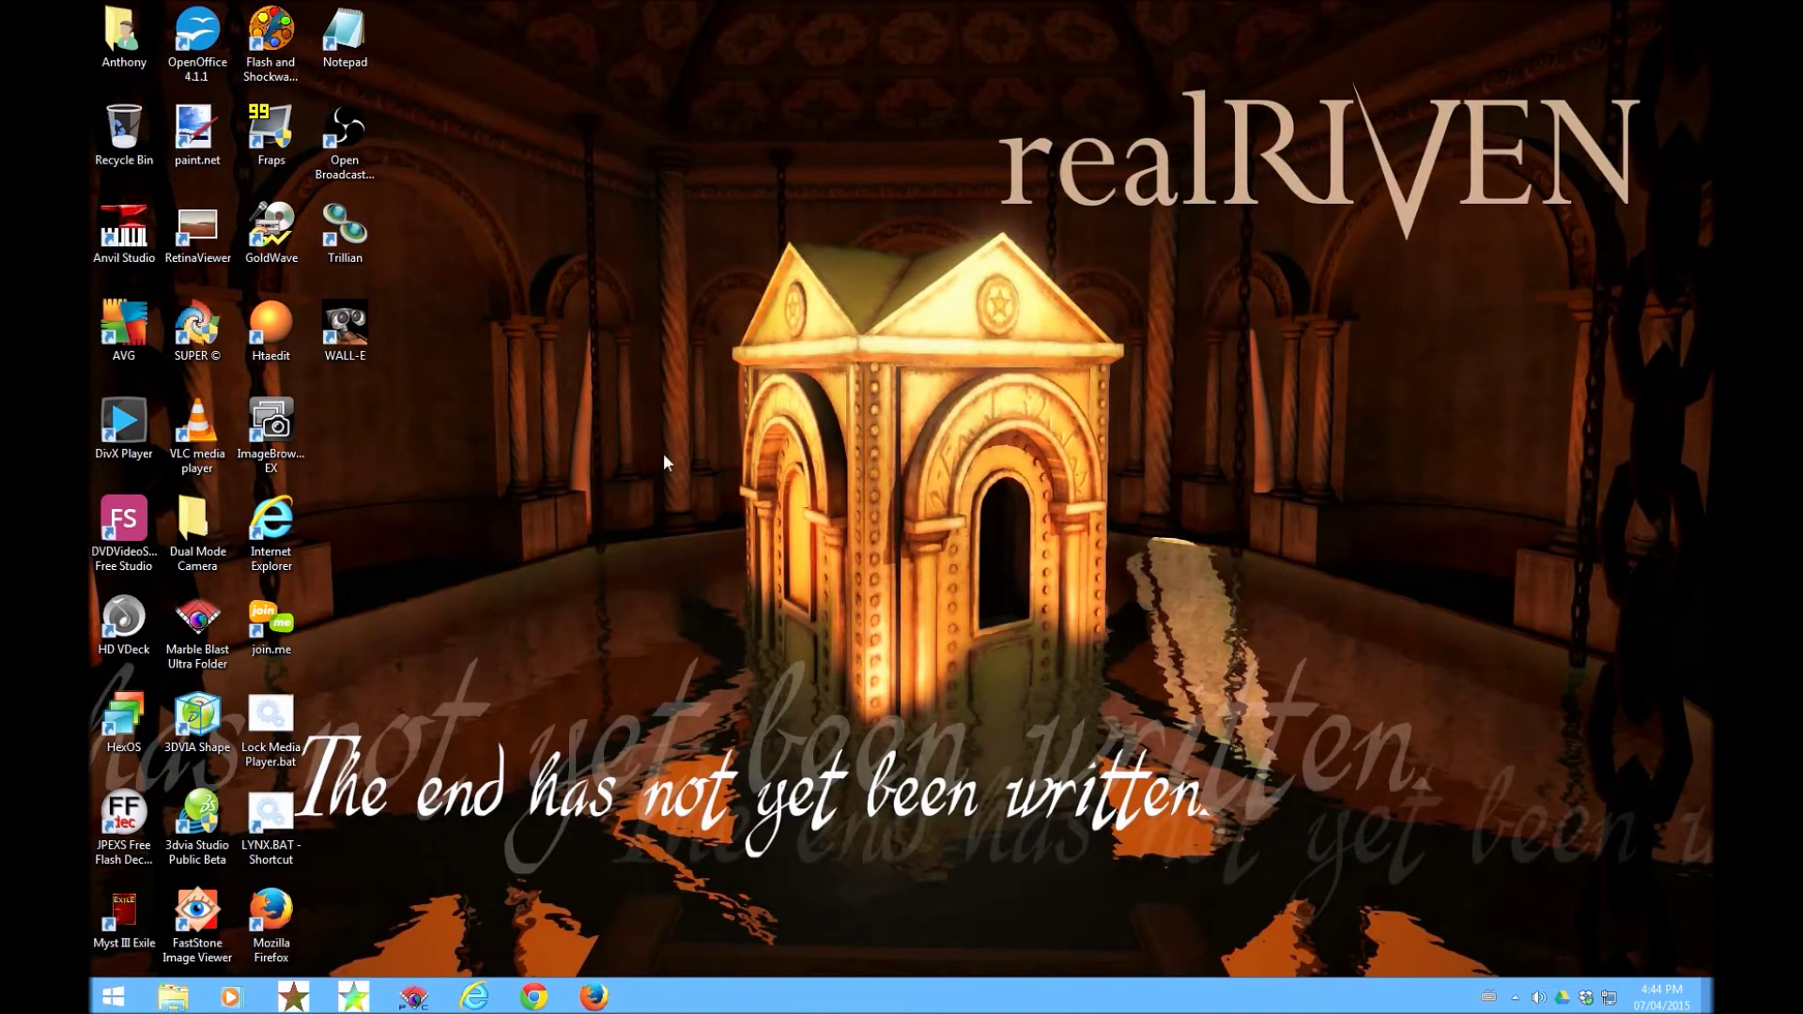
{"action": "double_click", "coordinate": [200, 631]}
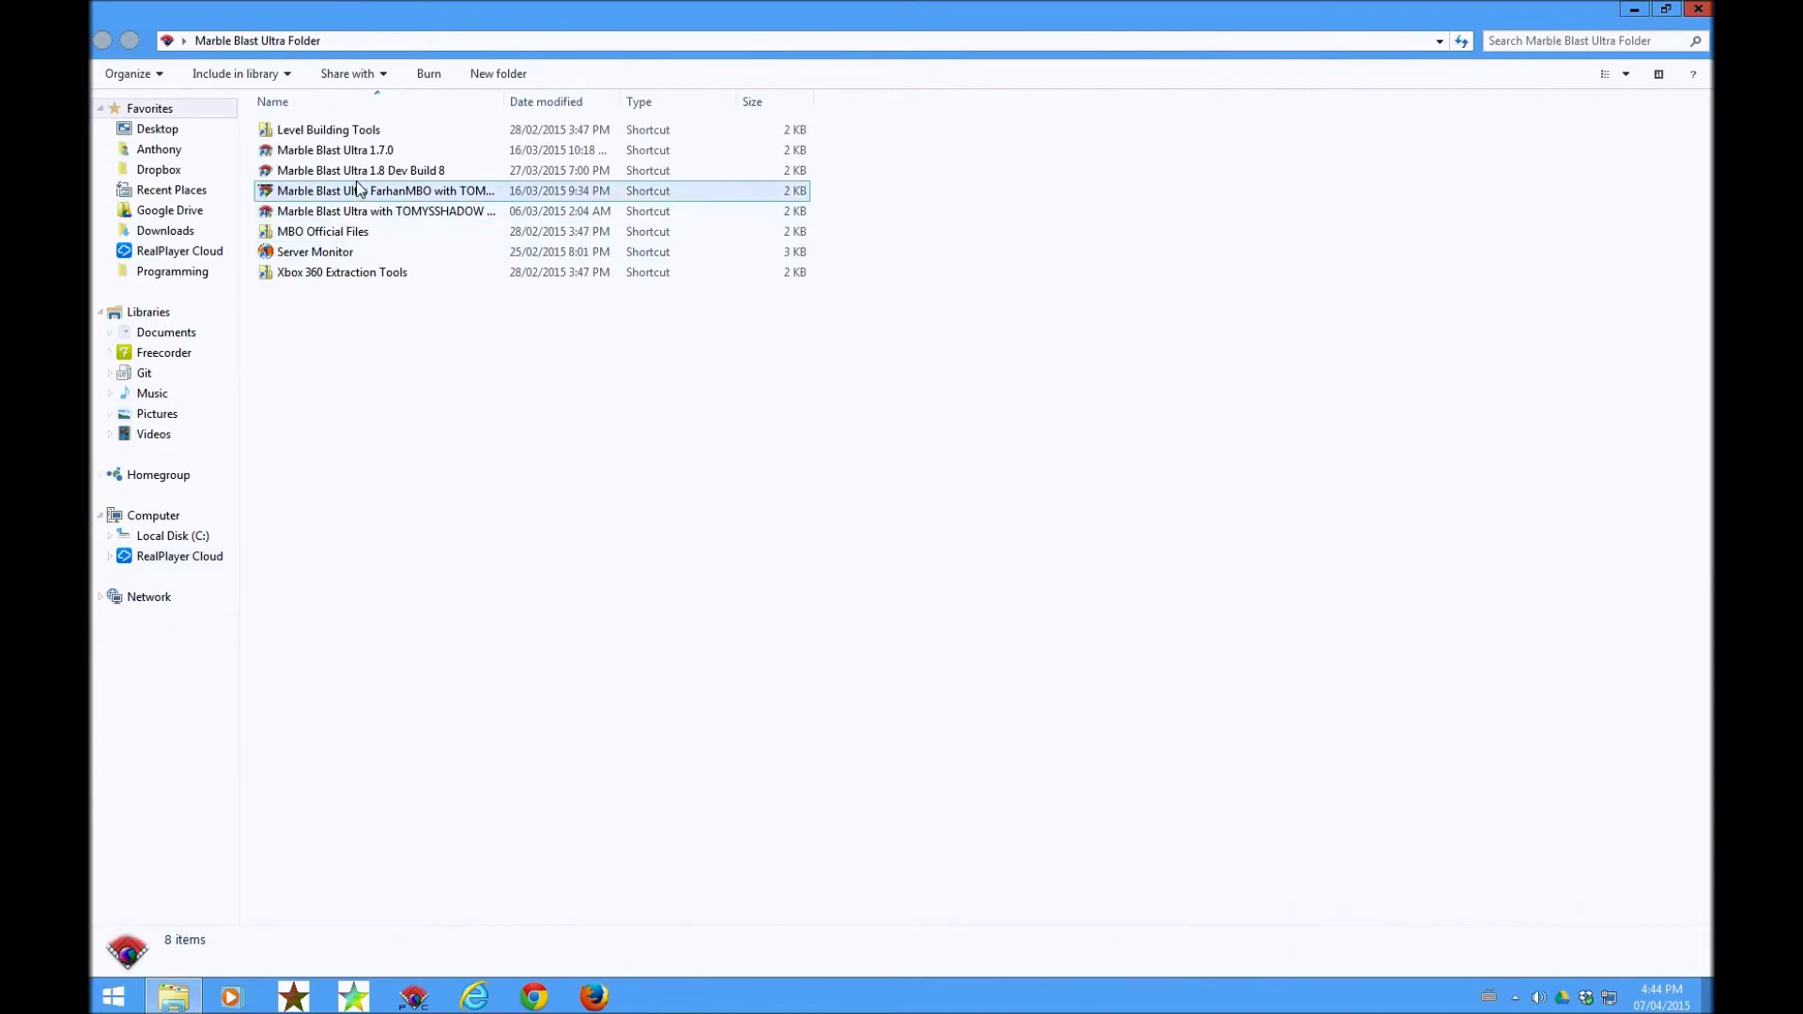
{"action": "left_click", "coordinate": [376, 172]}
{"action": "left_click", "coordinate": [457, 487]}
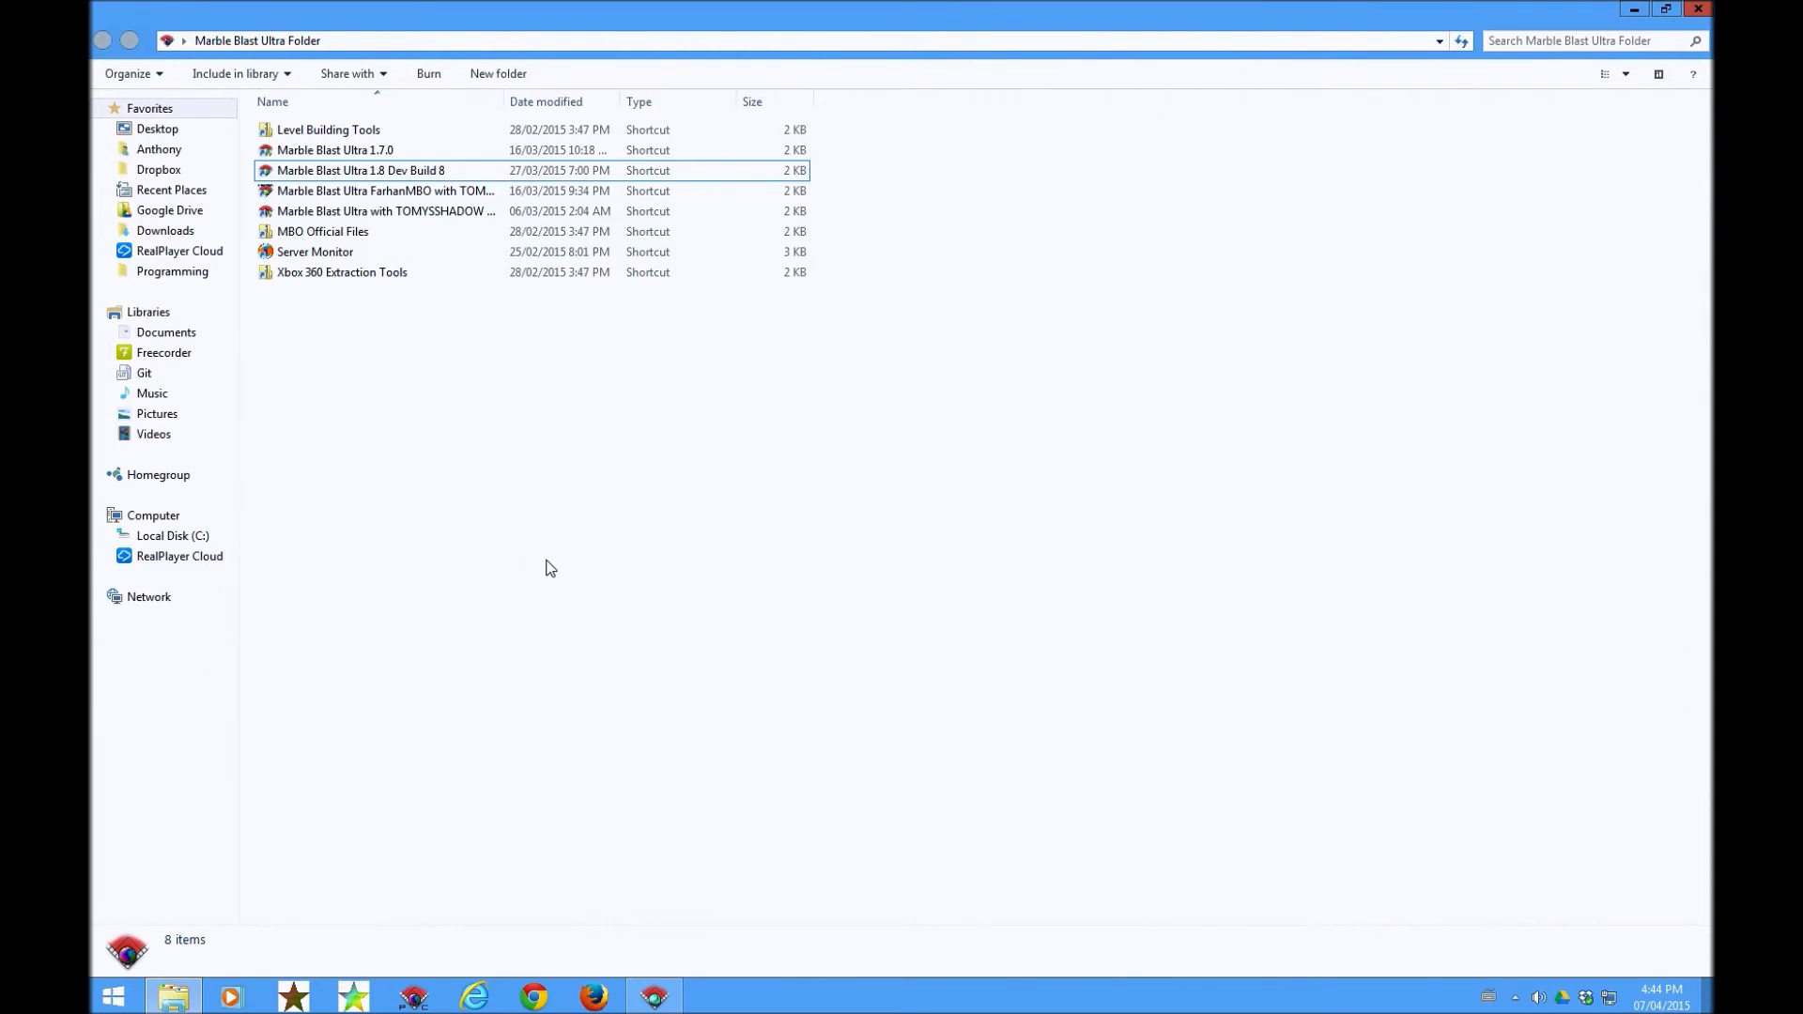
Dismiss the port mapping success message, host a multiplayer match on Sprawl, and close the server list
{"action": "left_click", "coordinate": [674, 996]}
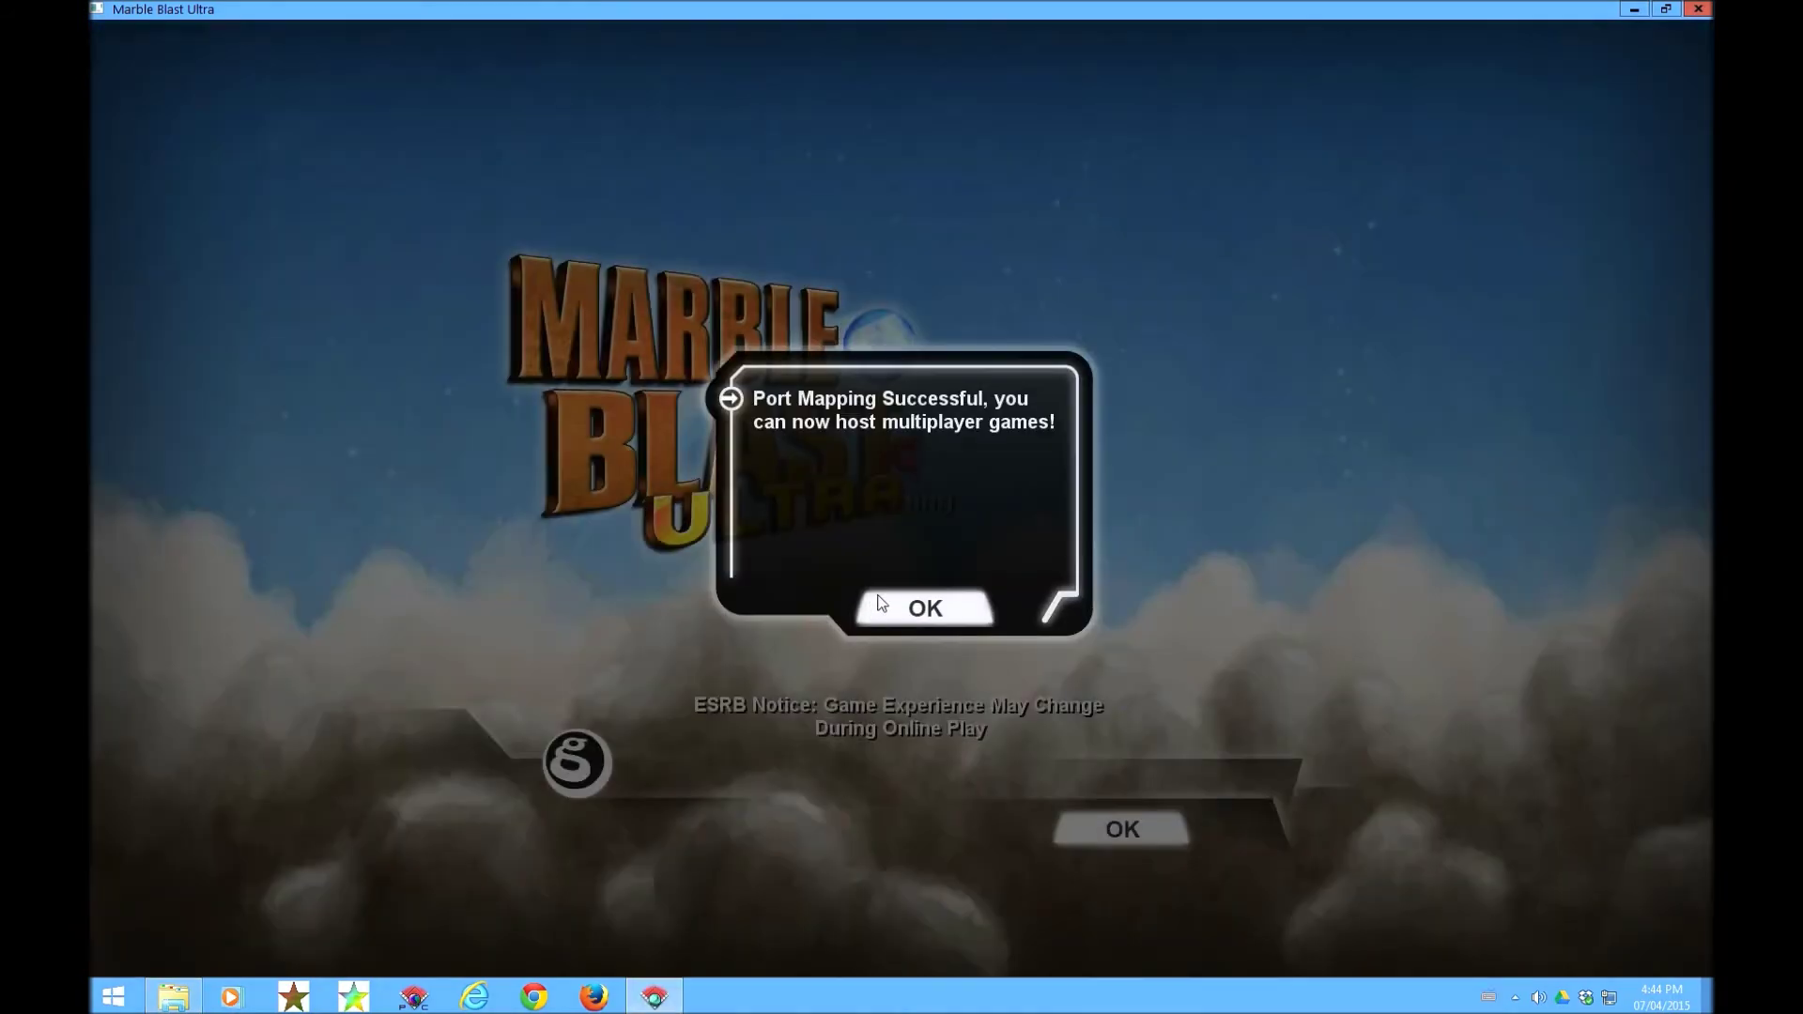
{"action": "left_click", "coordinate": [943, 621]}
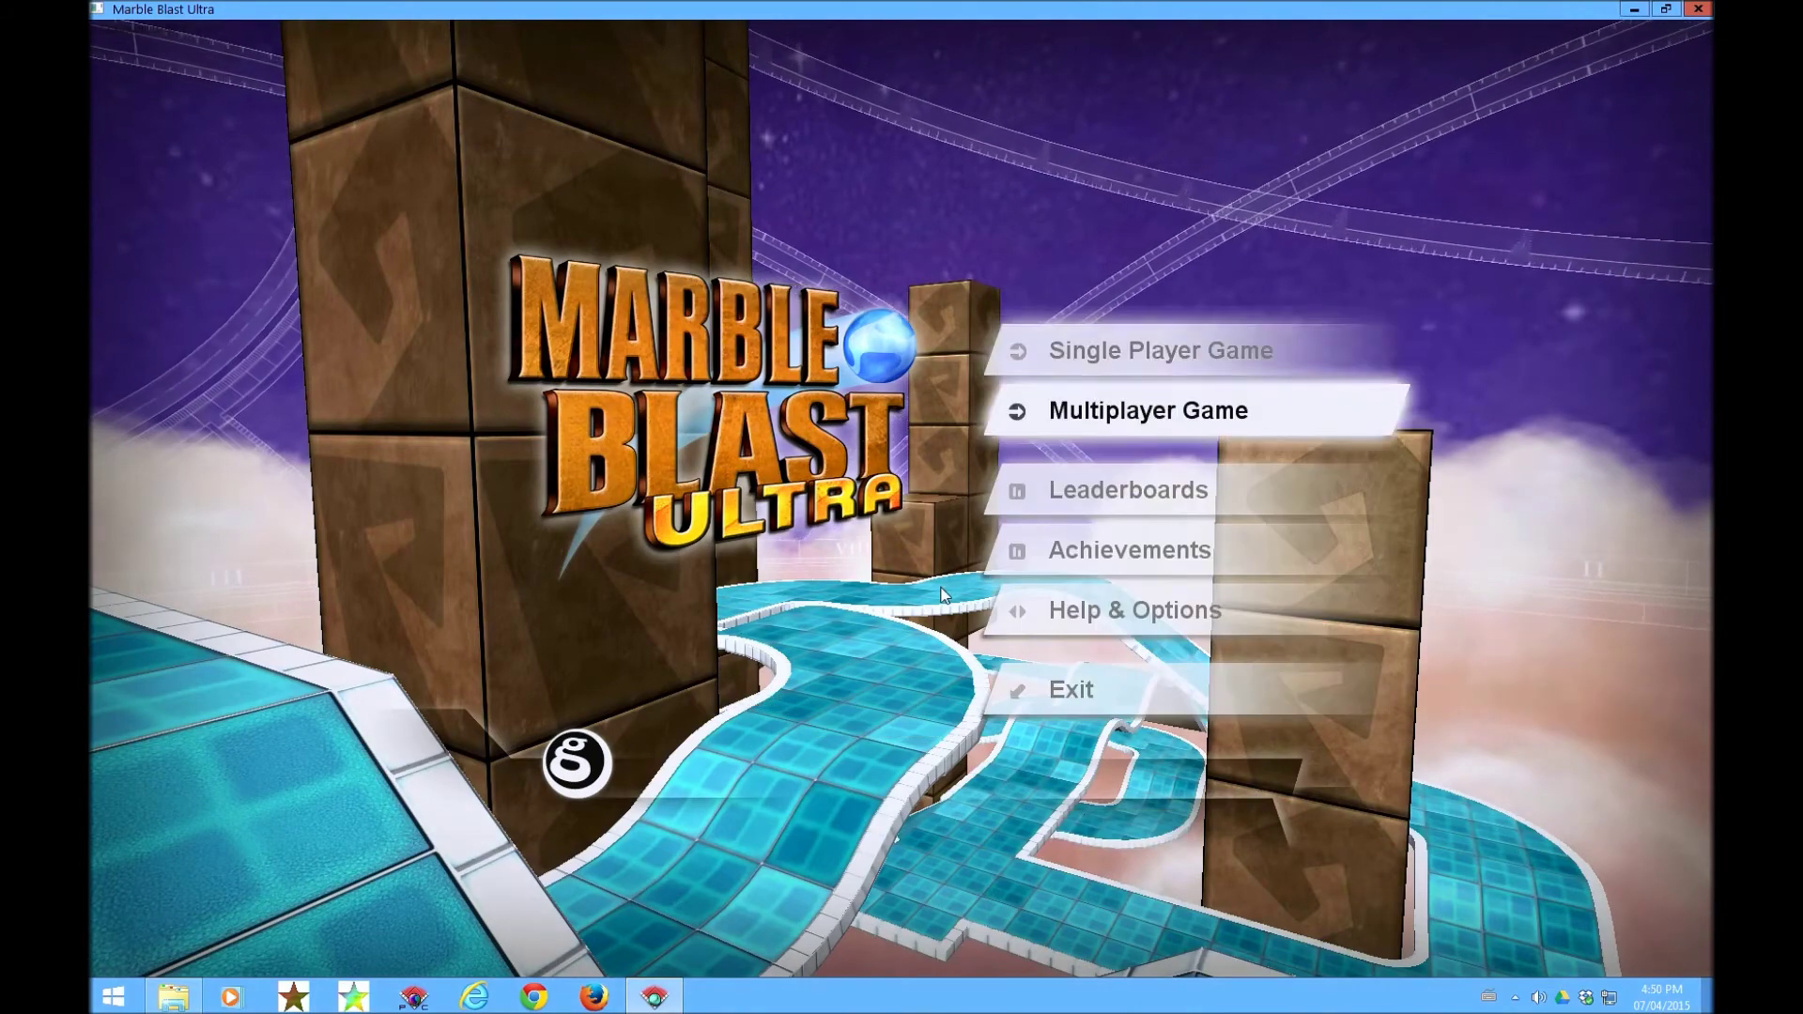
{"action": "key", "text": "Return"}
{"action": "key", "text": "Up"}
{"action": "key", "text": "Return"}
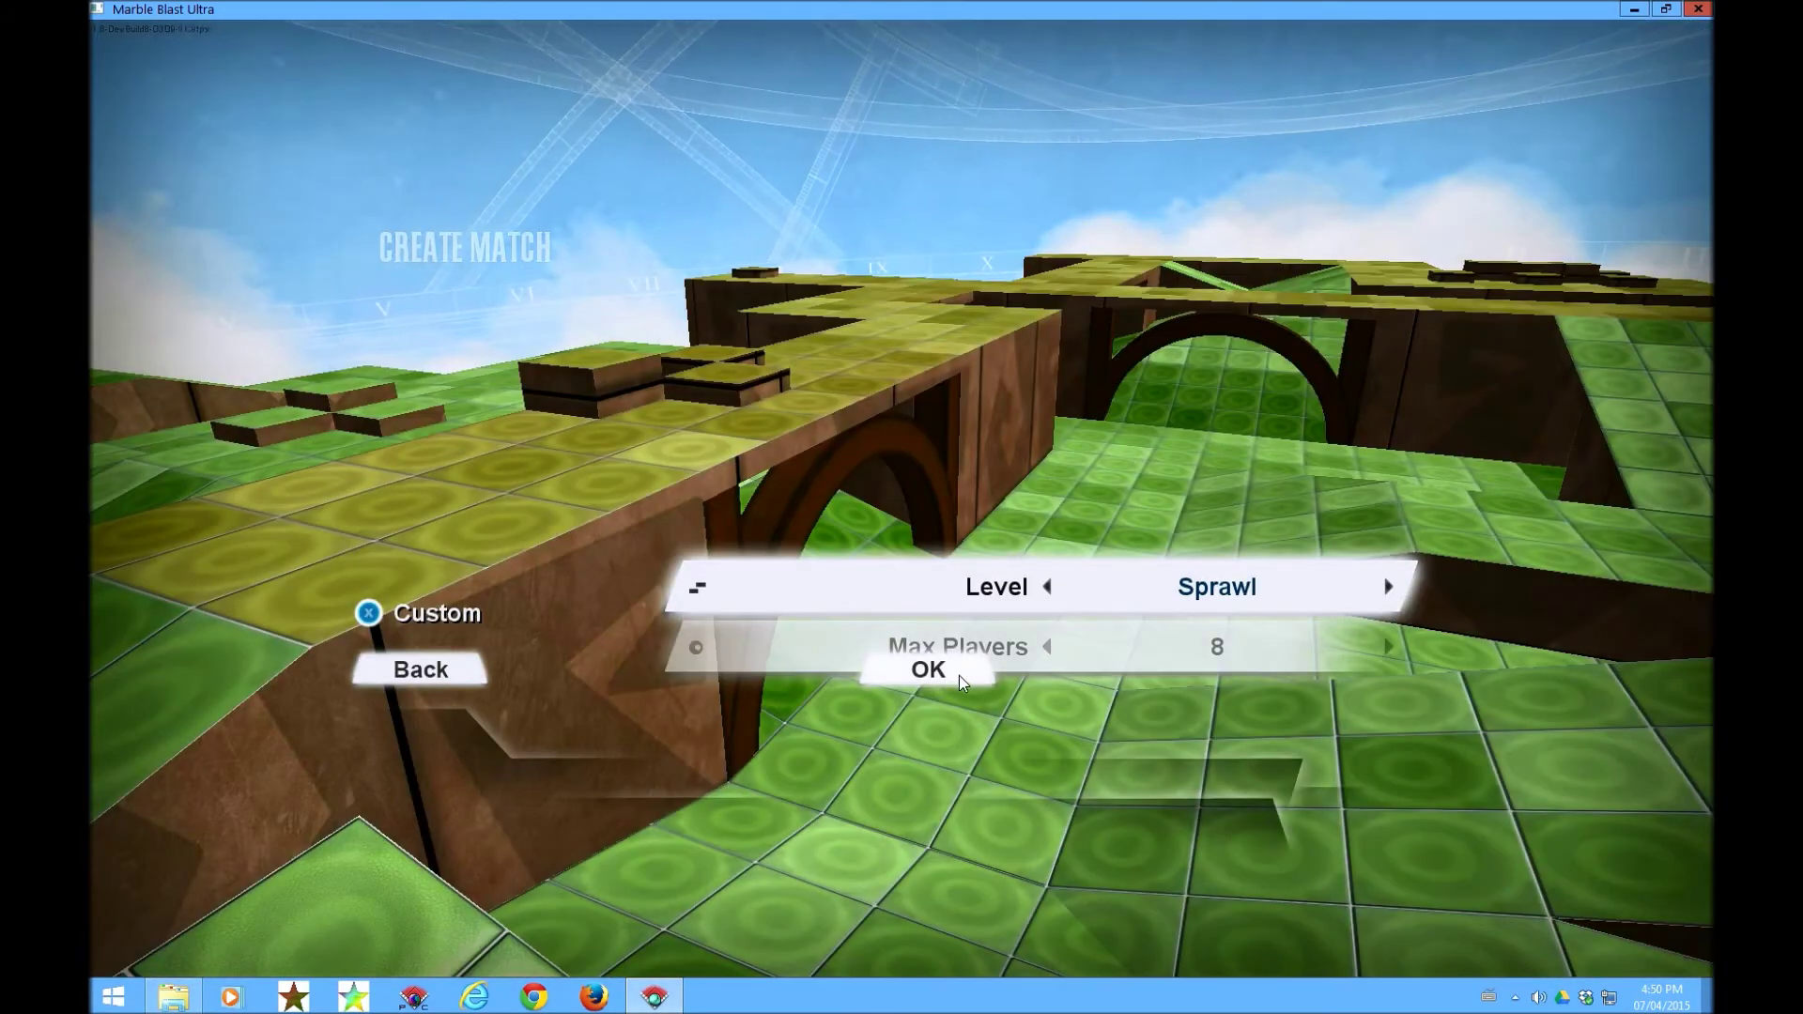
{"action": "left_click", "coordinate": [960, 674]}
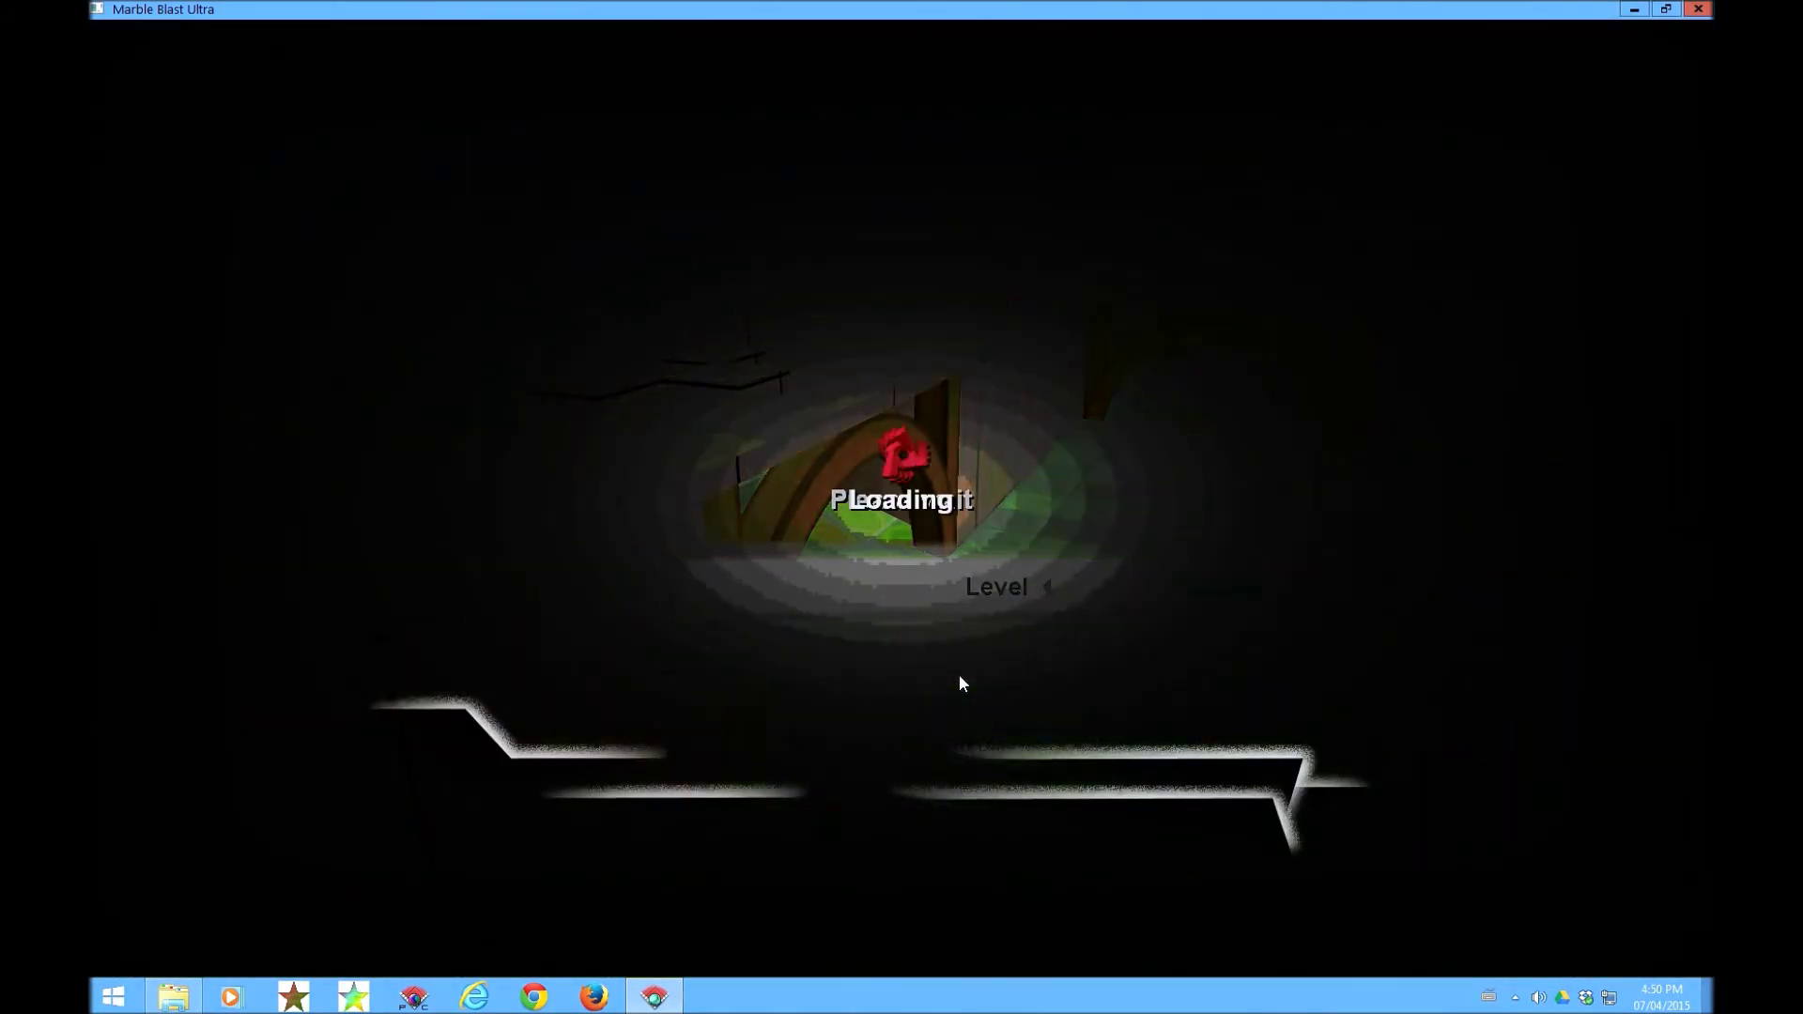
{"action": "left_click", "coordinate": [959, 675]}
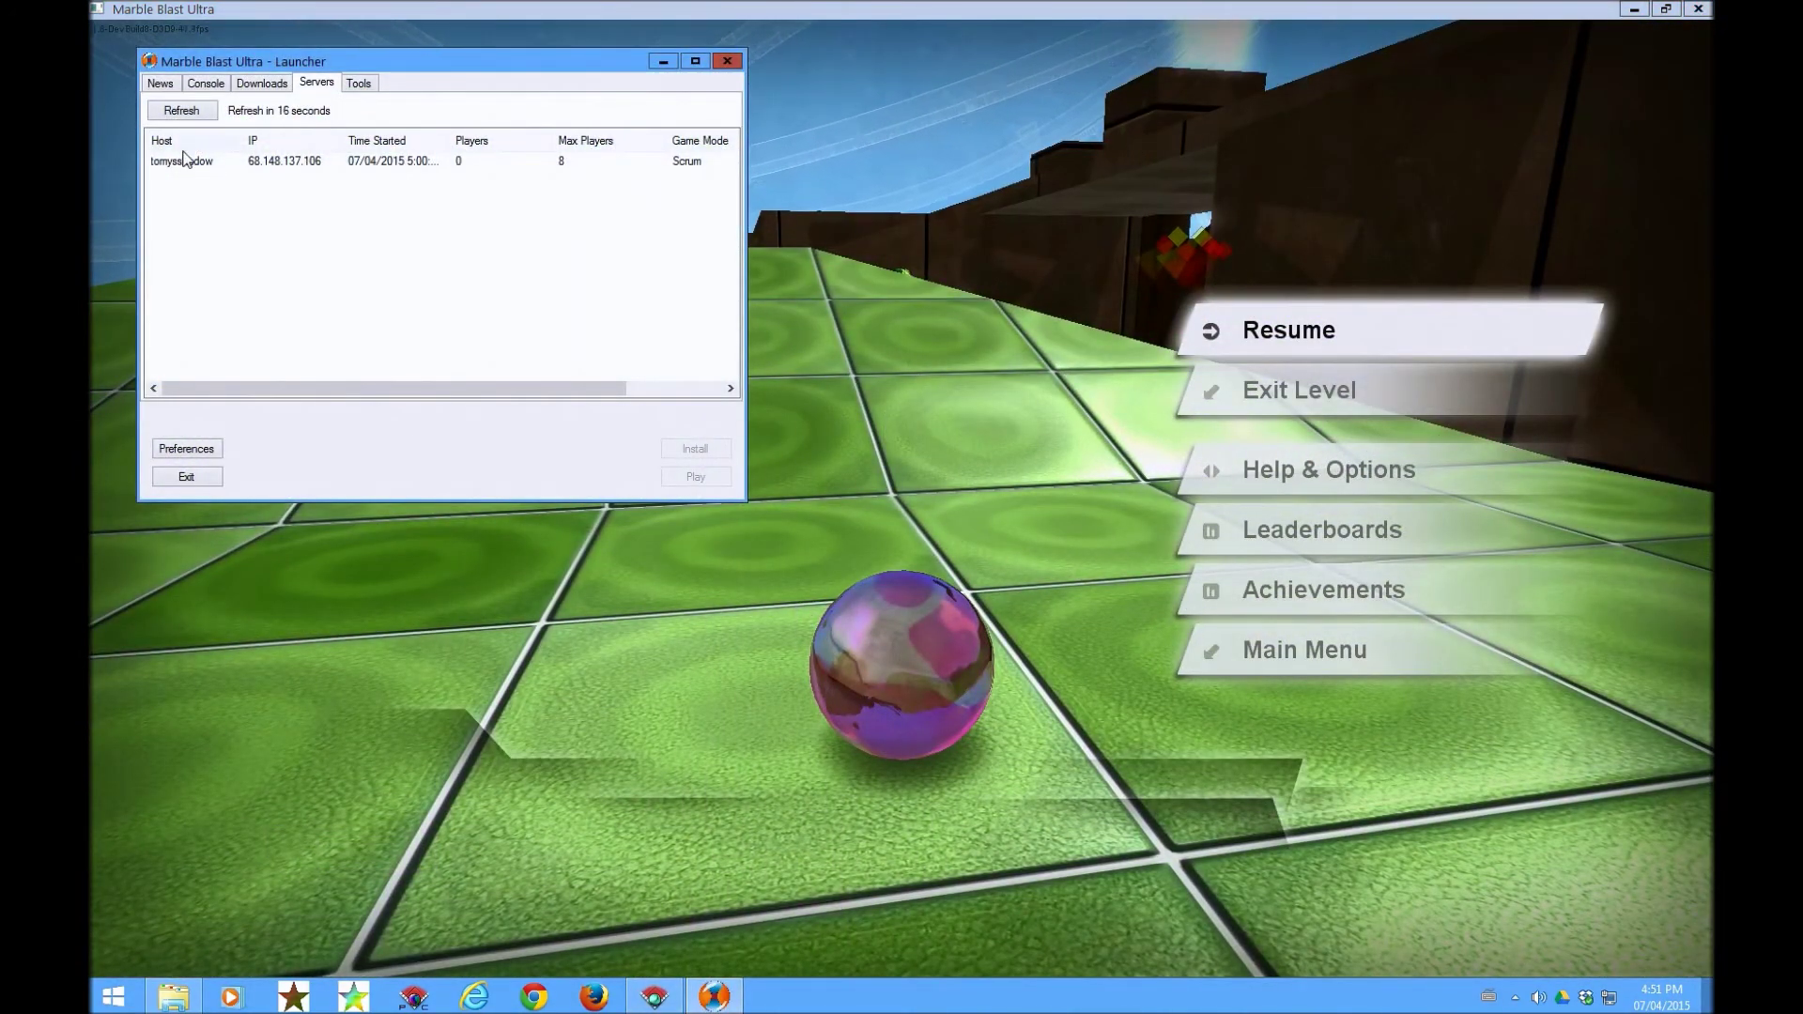
{"action": "left_click", "coordinate": [728, 61]}
Play briefly, end the match via the pause menu's Main Menu, and exit Marble Blast Ultra
{"action": "key", "text": "Escape"}
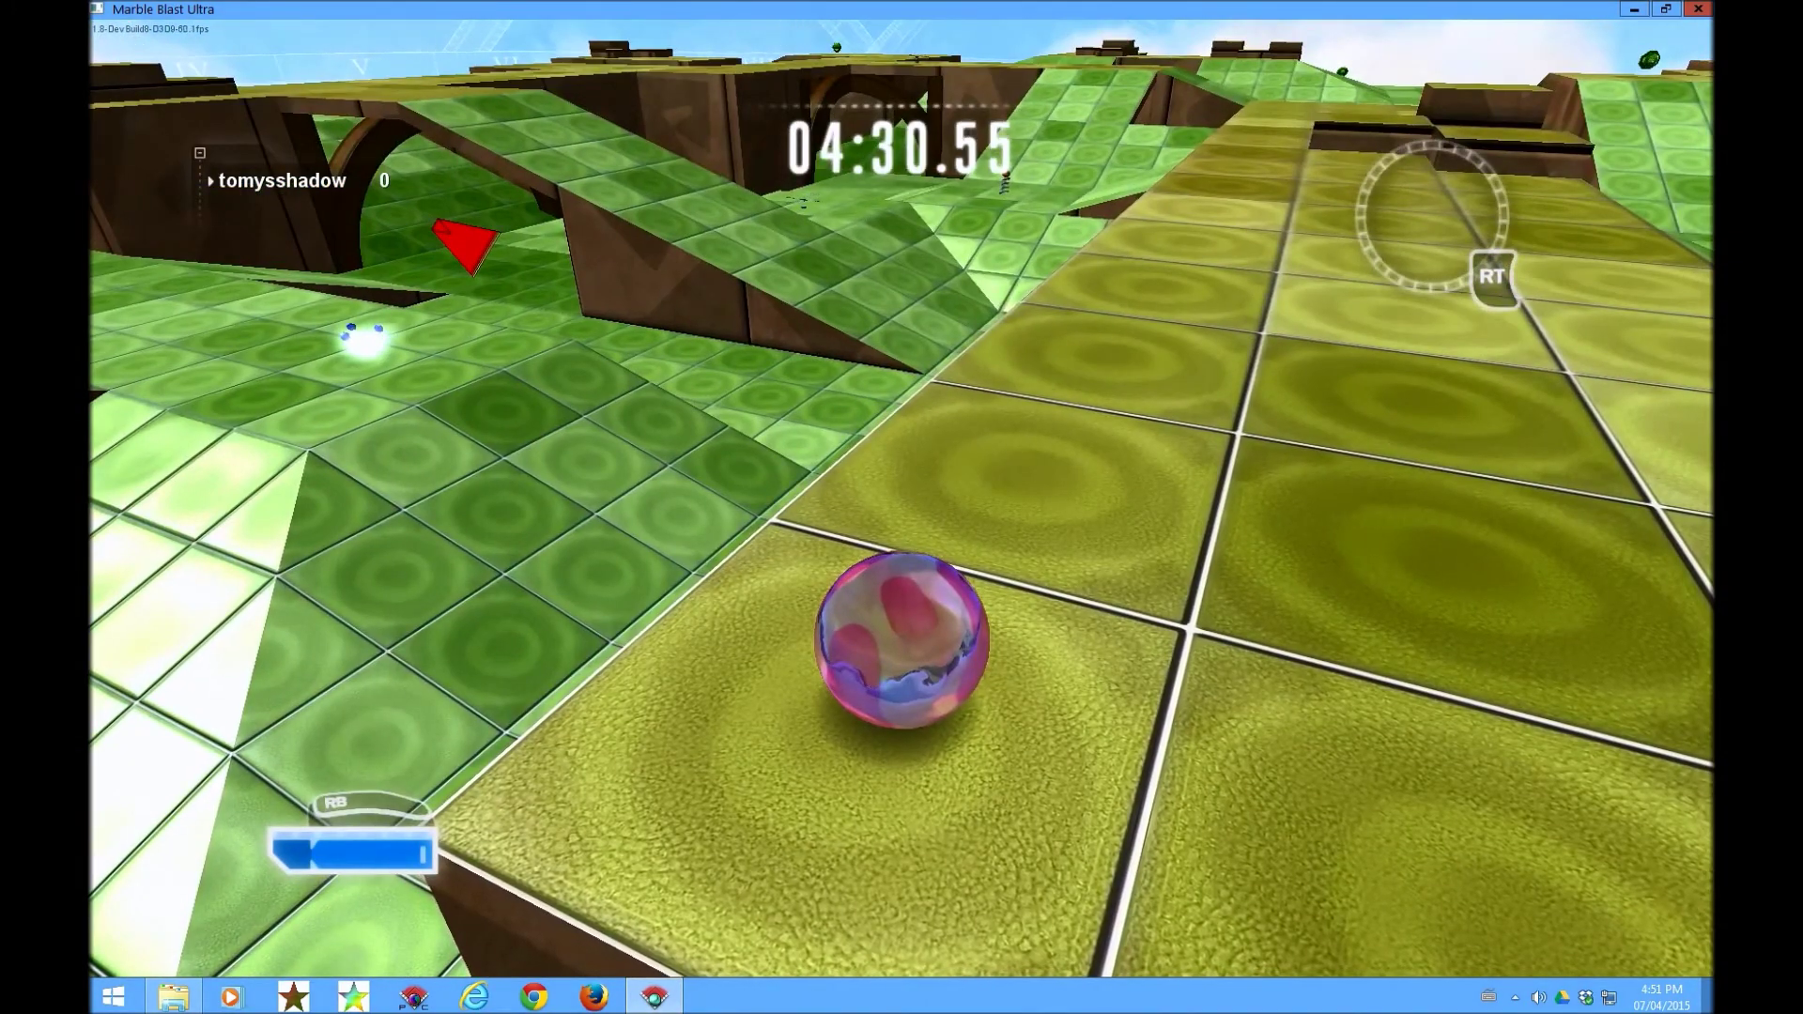
{"action": "key", "text": "Escape"}
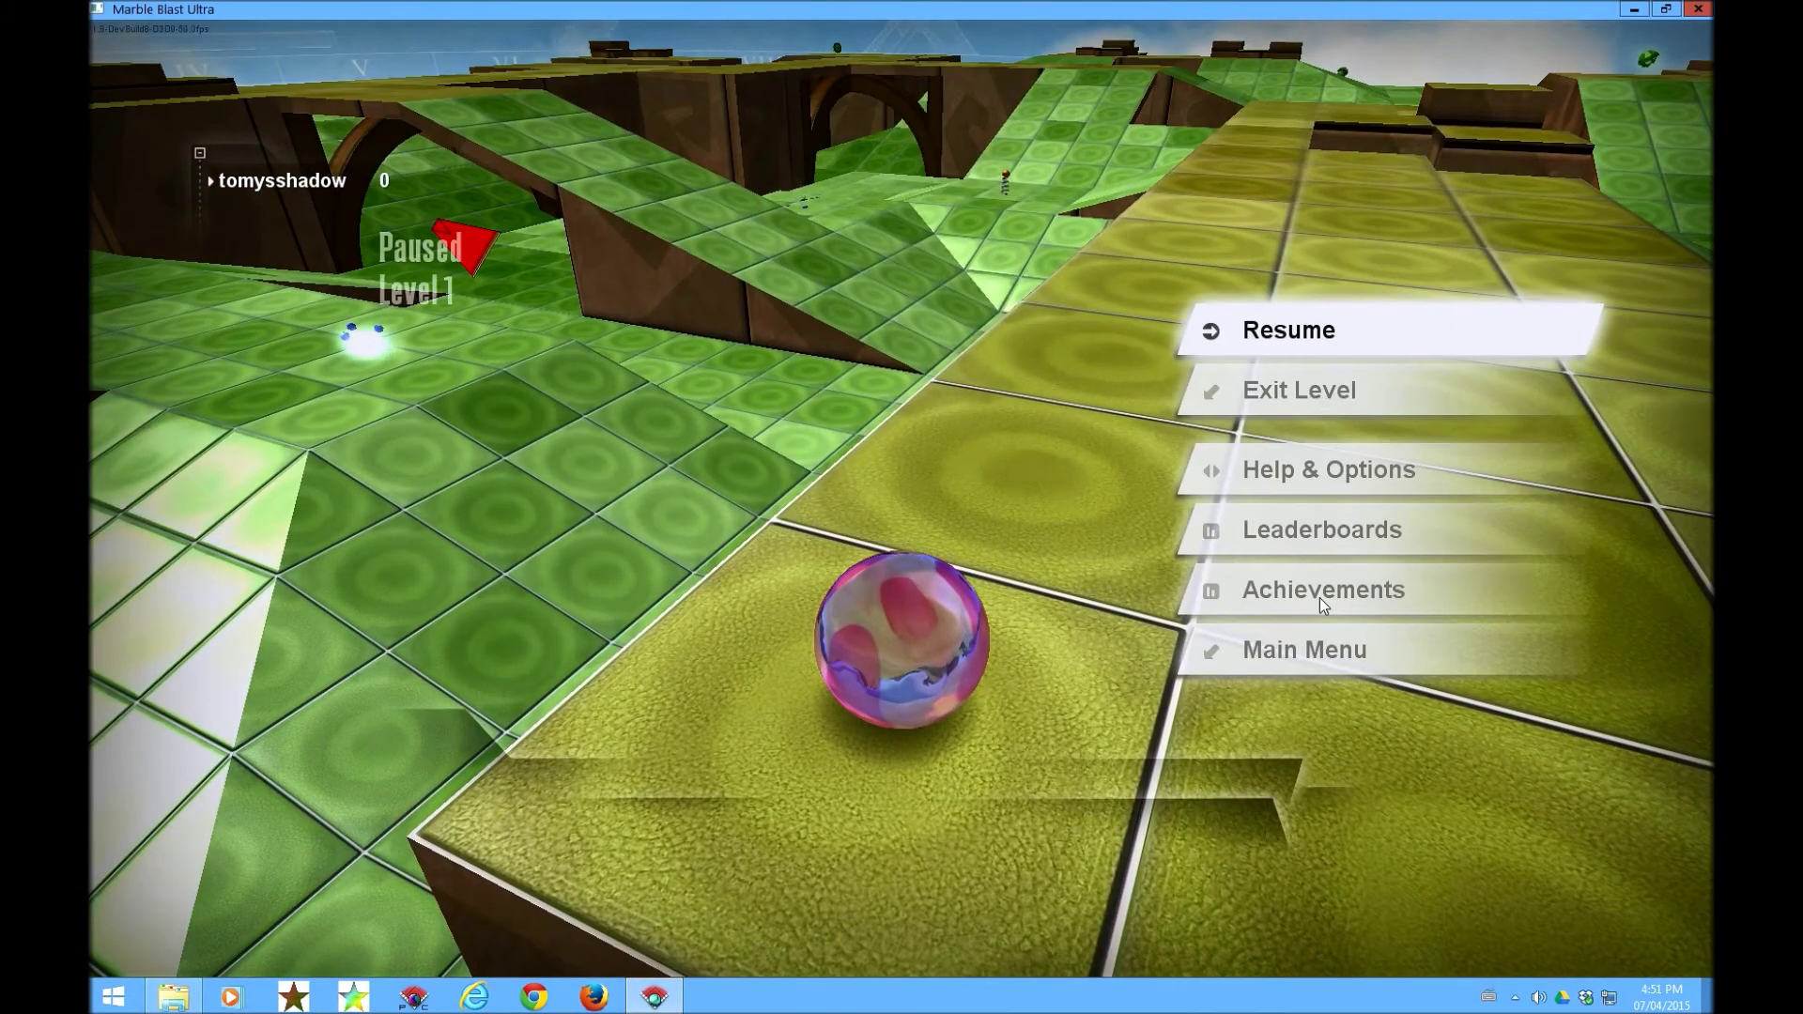
{"action": "left_click", "coordinate": [1249, 648]}
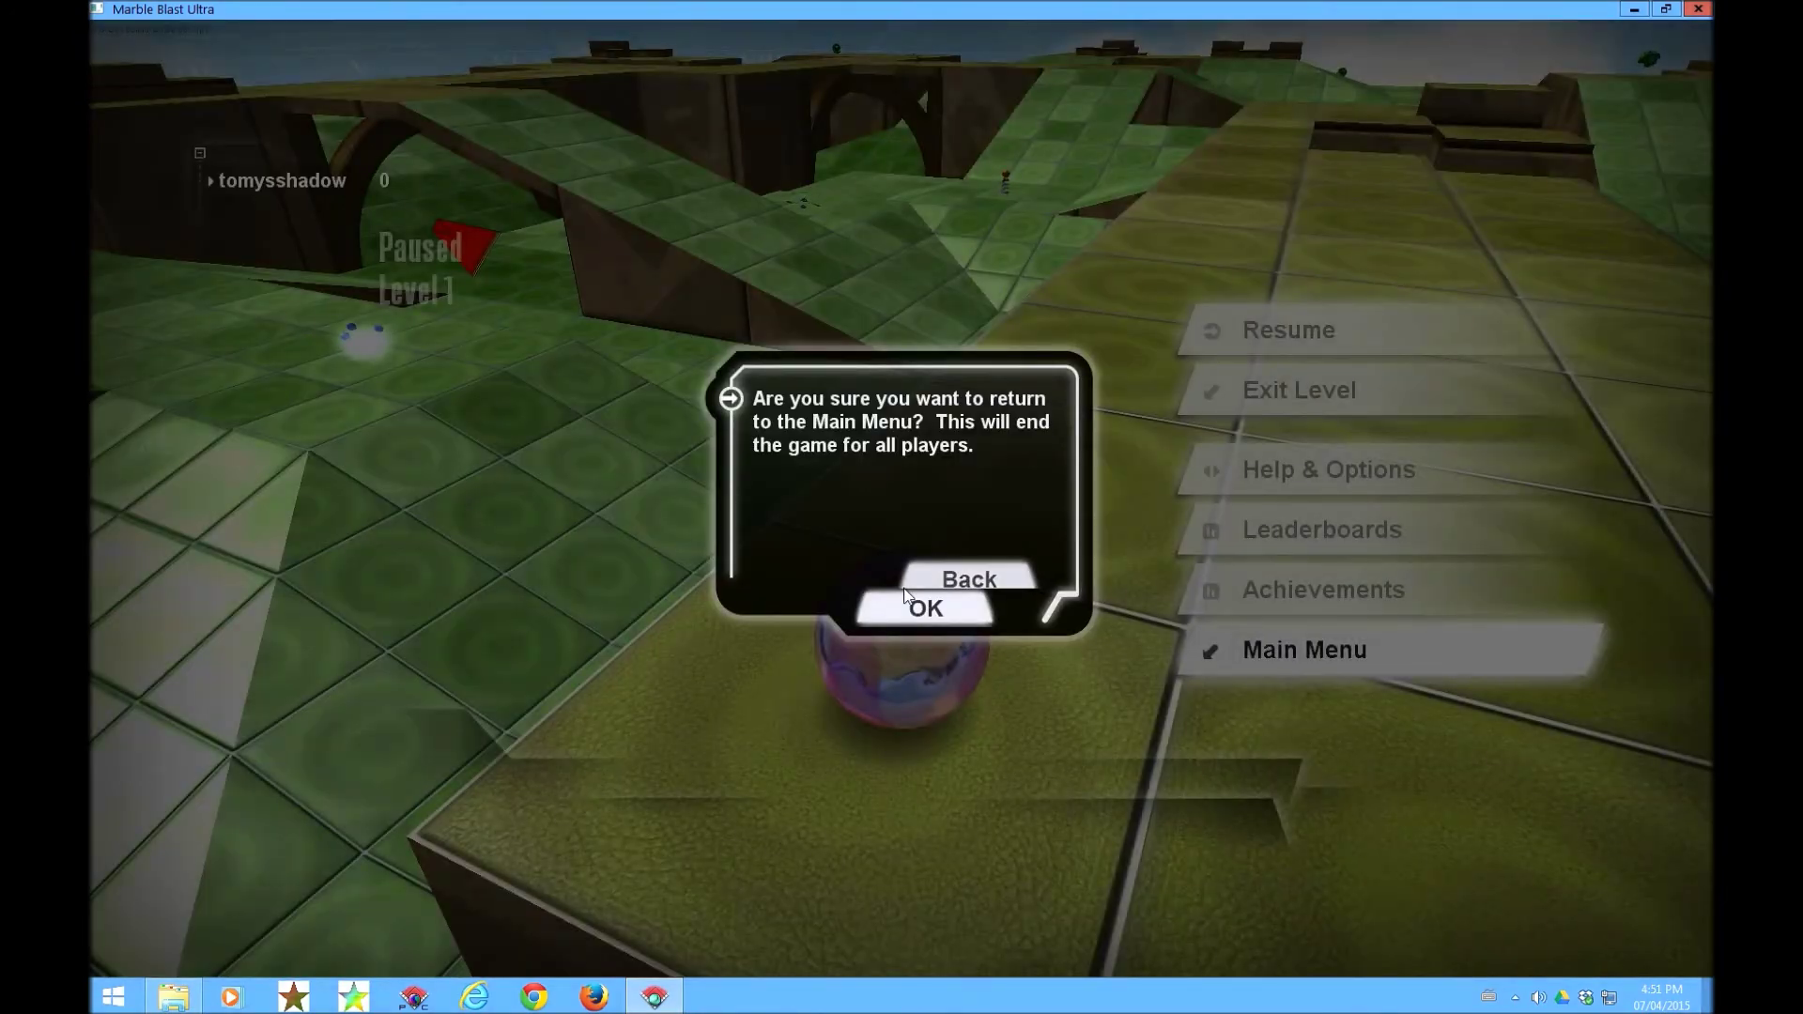
{"action": "left_click", "coordinate": [986, 578]}
{"action": "key", "text": "Return"}
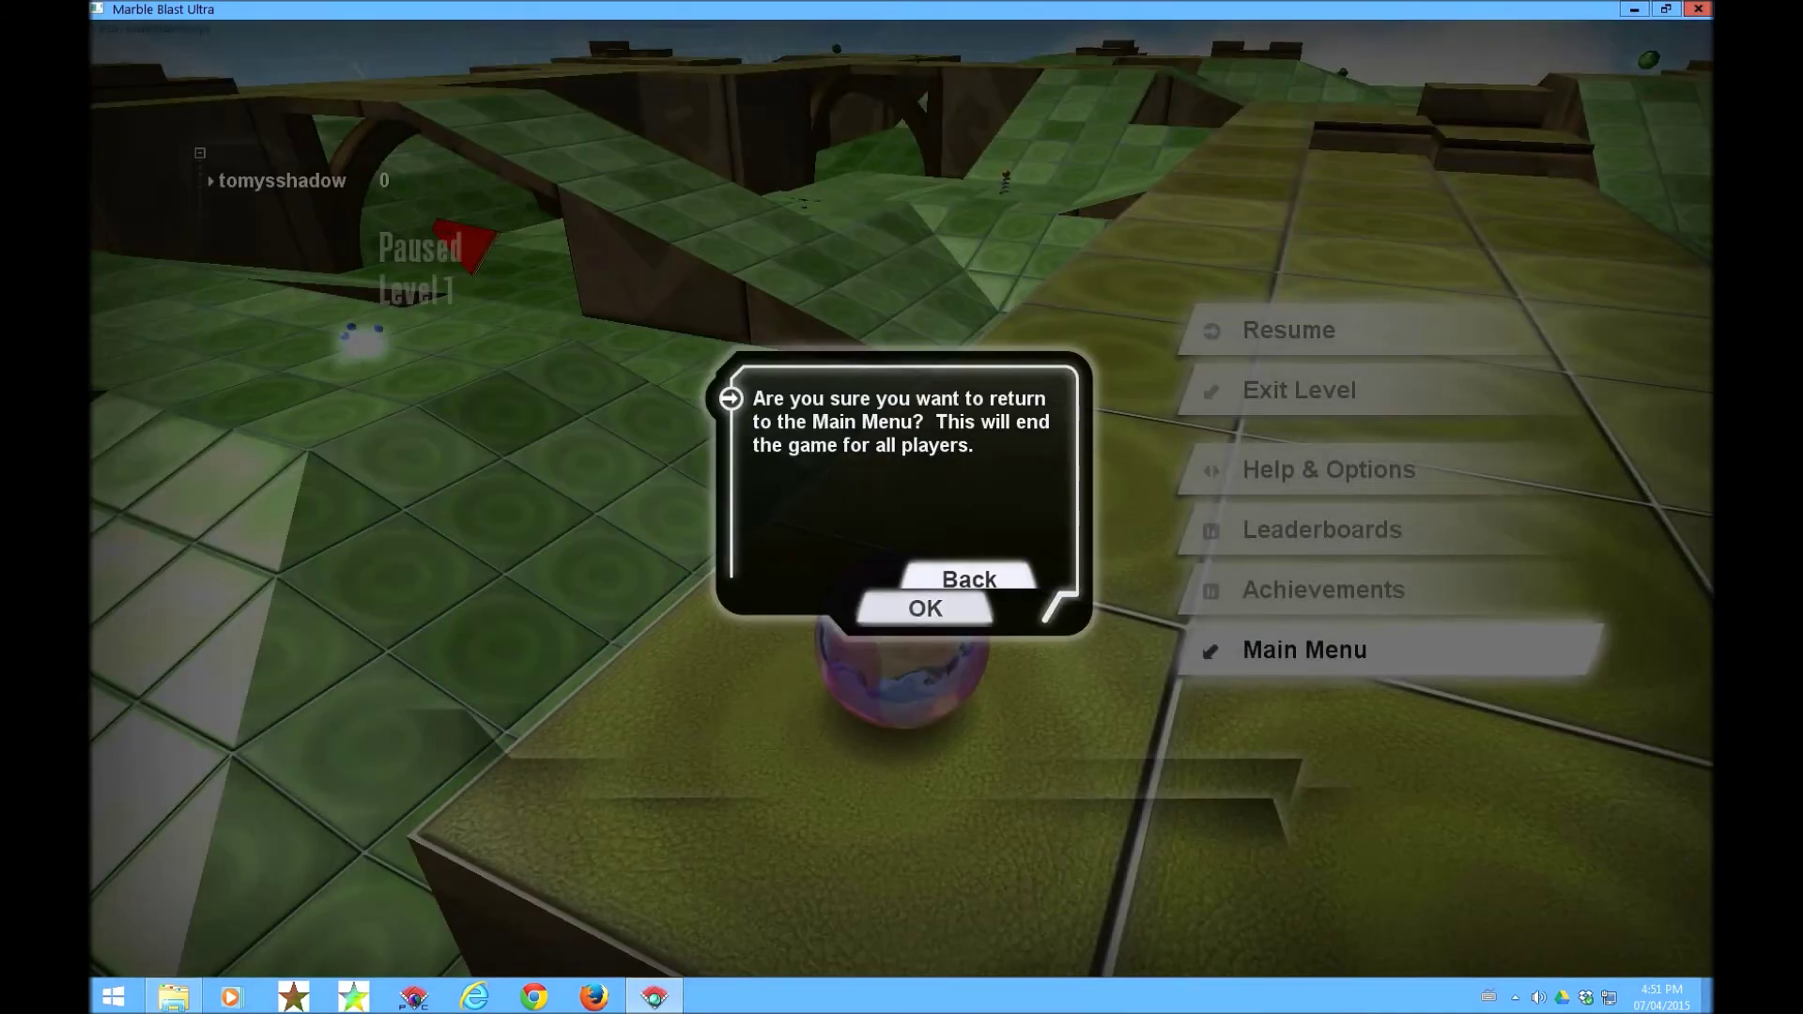
{"action": "left_click", "coordinate": [899, 605]}
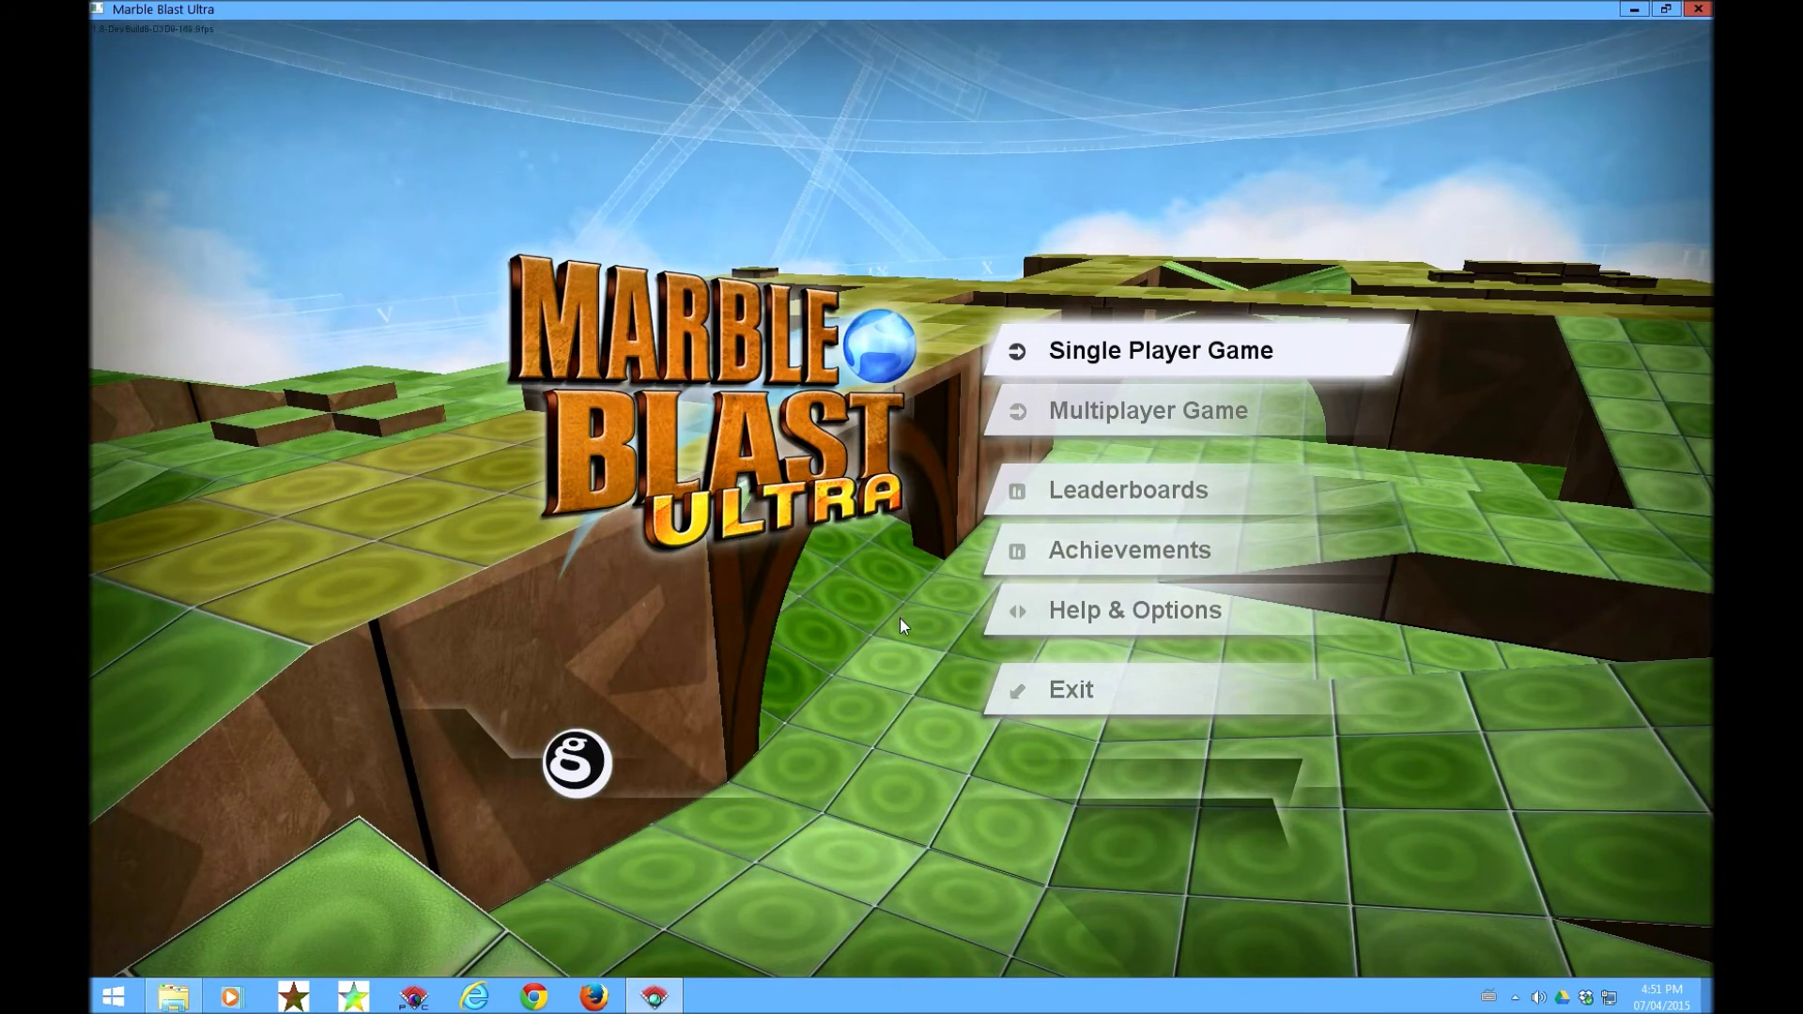
{"action": "key", "text": "Up"}
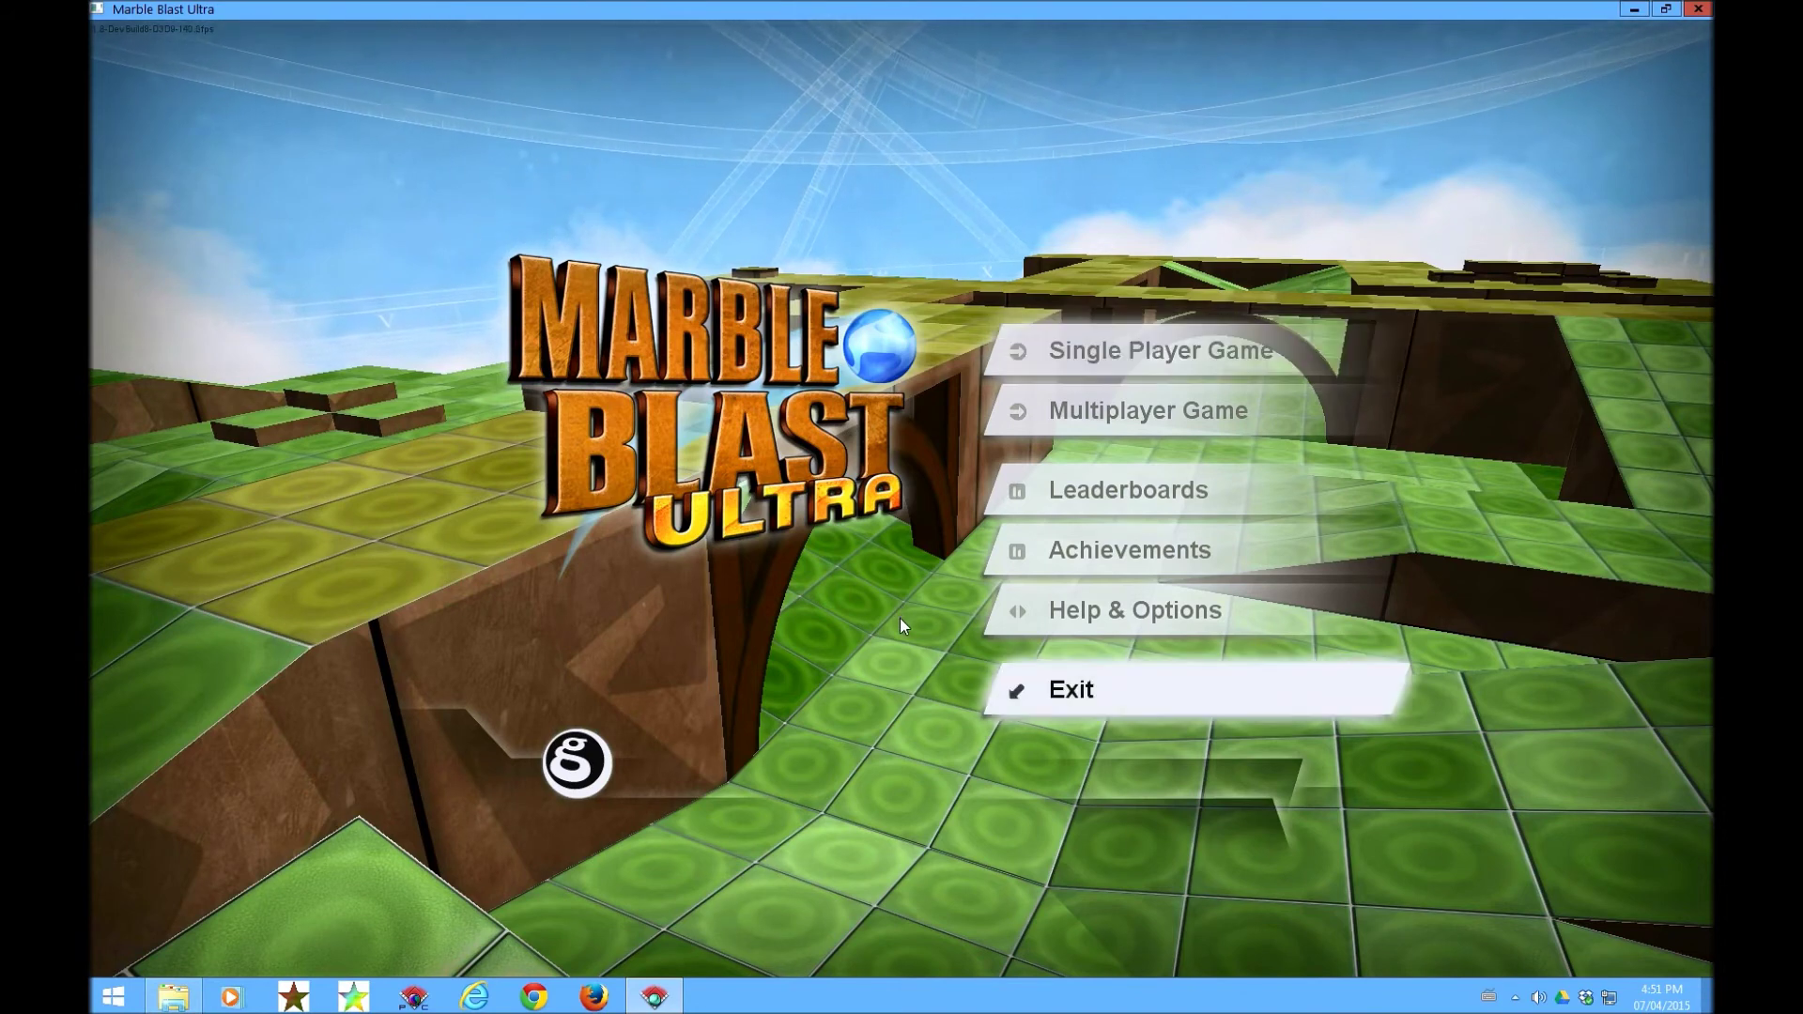
{"action": "key", "text": "Return"}
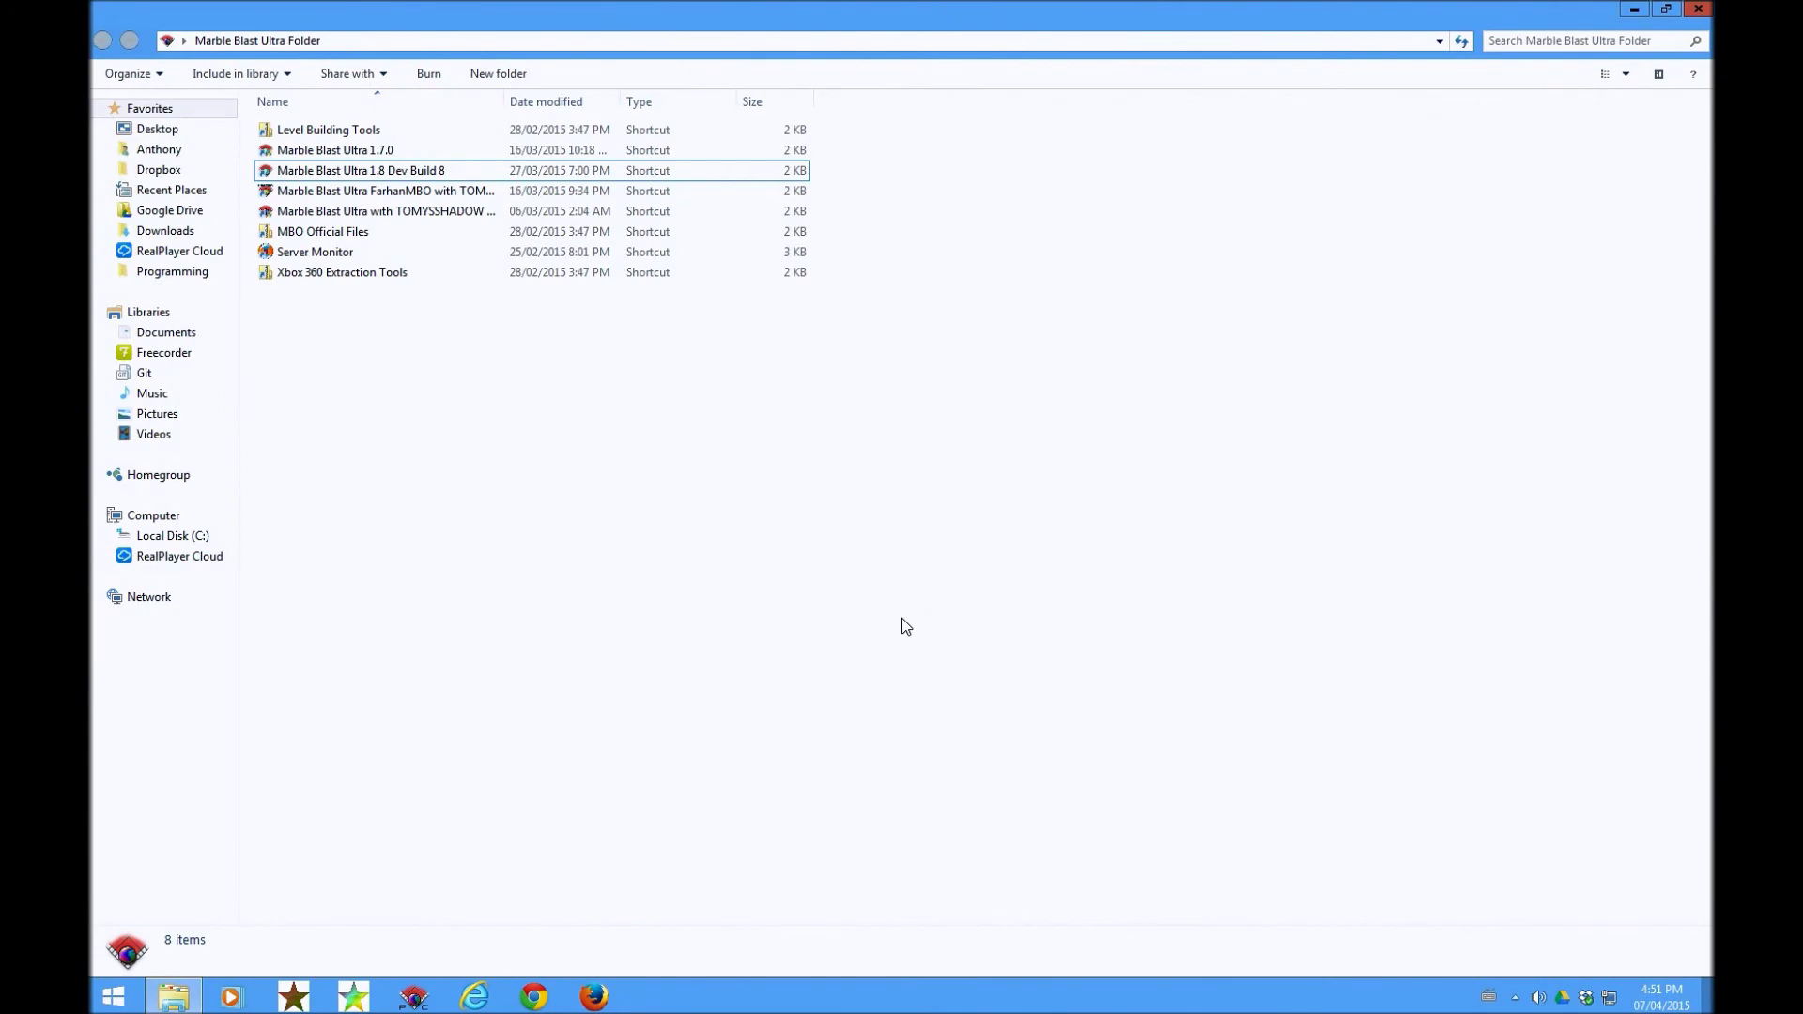